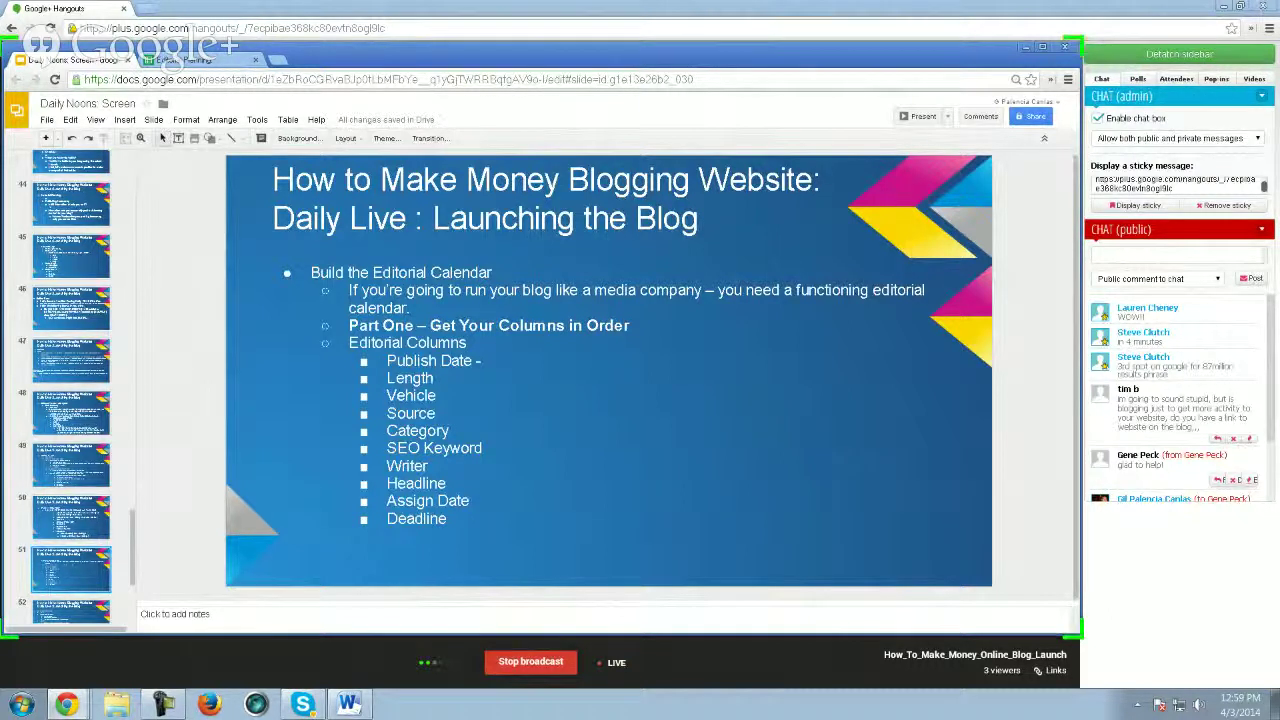
# - Move between the editorial columns slide and the Part 2 notes slide to reach the spreadsheet link
pyautogui.click(678, 452)
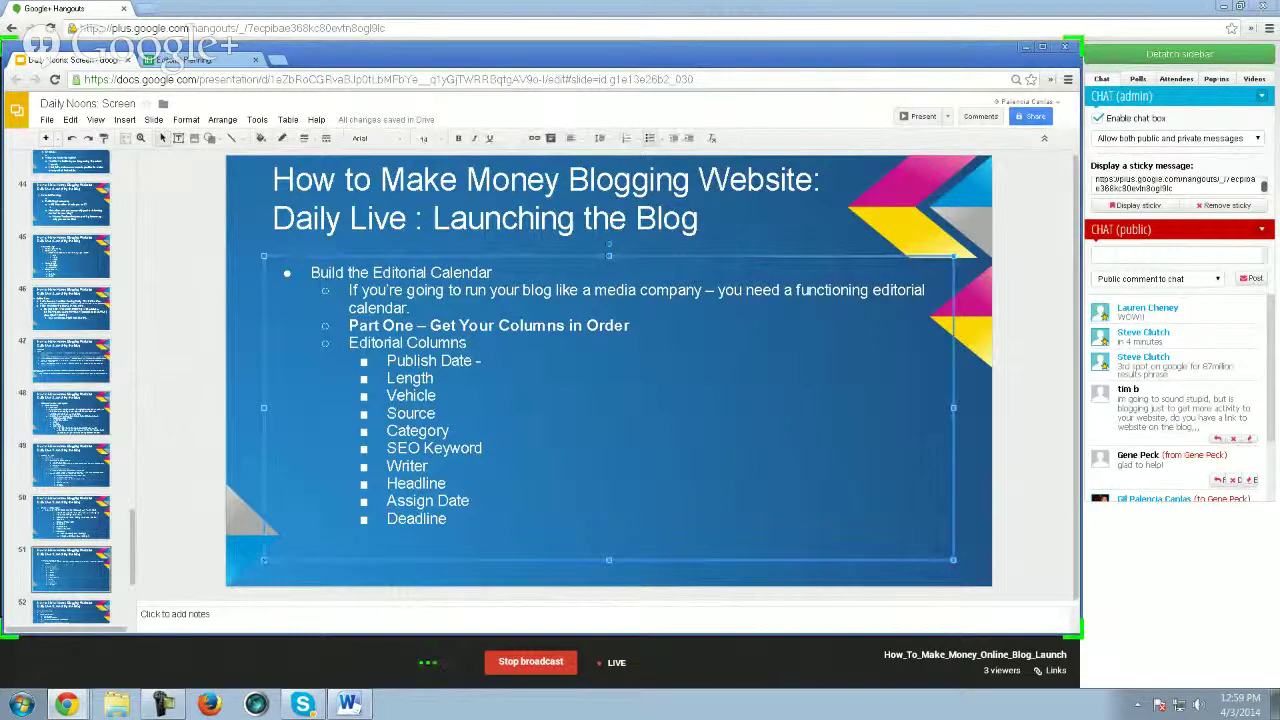
pyautogui.click(75, 570)
pyautogui.scroll(-1, 75, 570)
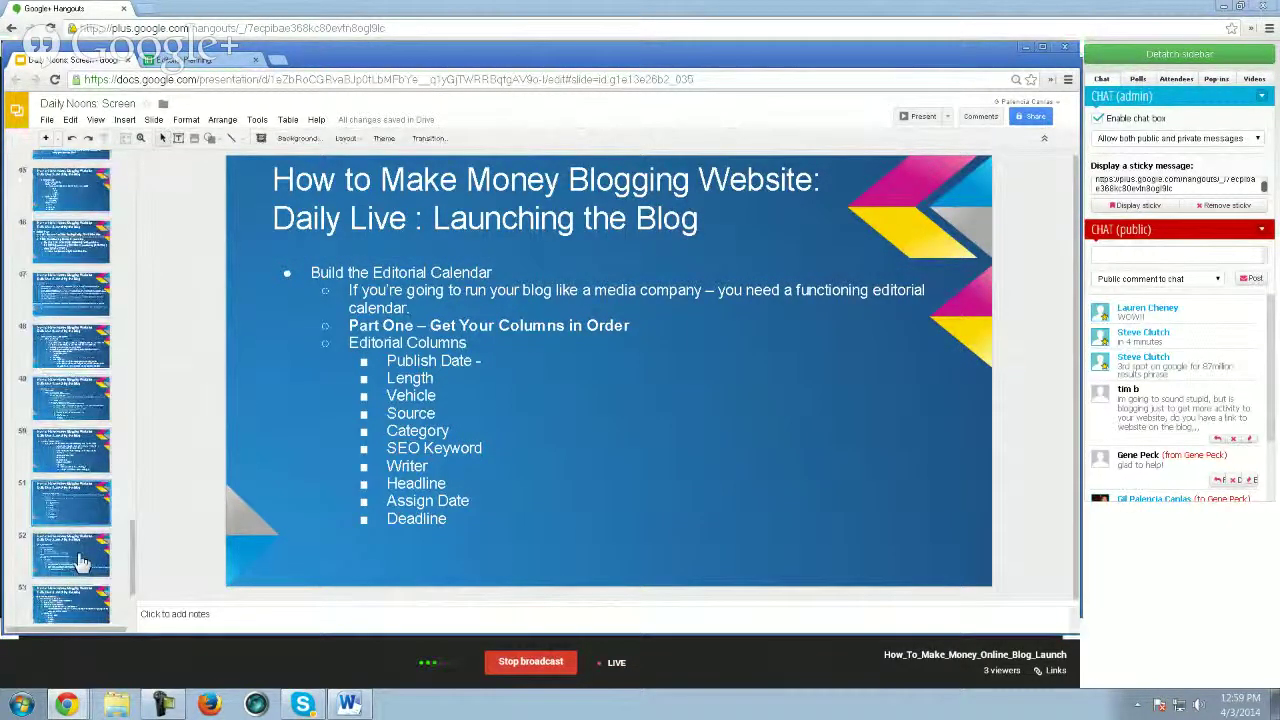
pyautogui.click(82, 563)
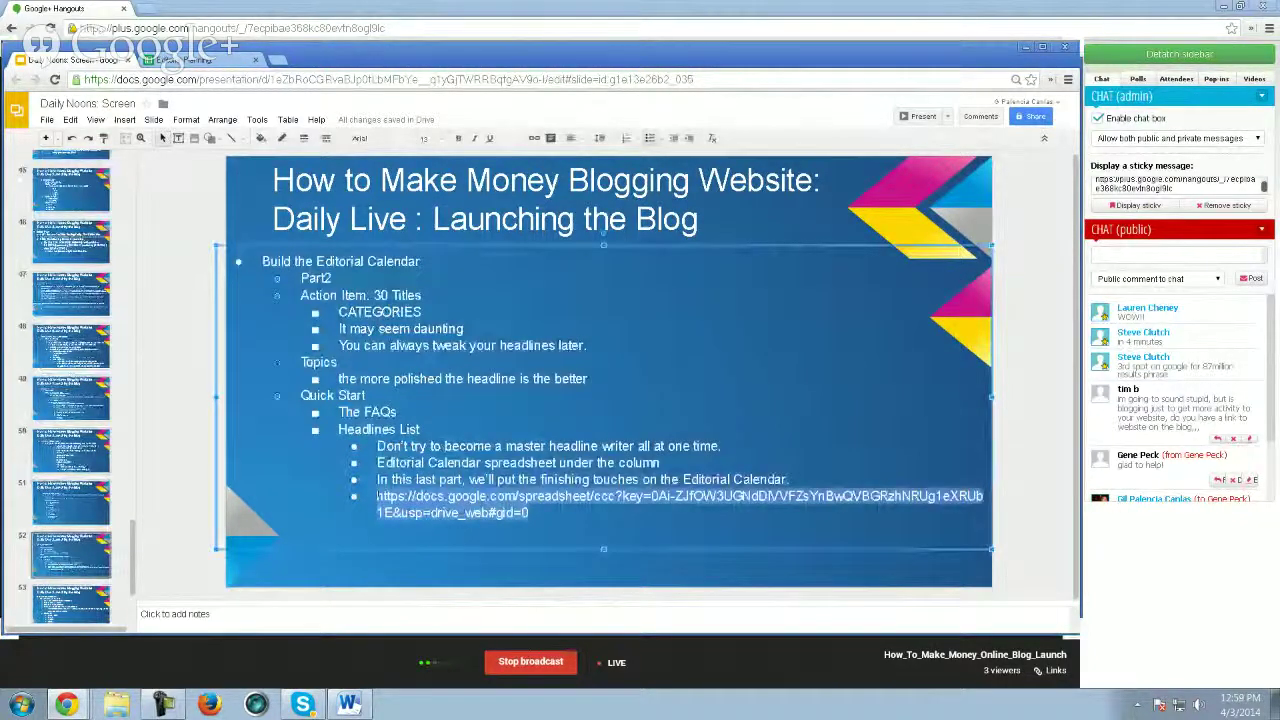
pyautogui.click(88, 518)
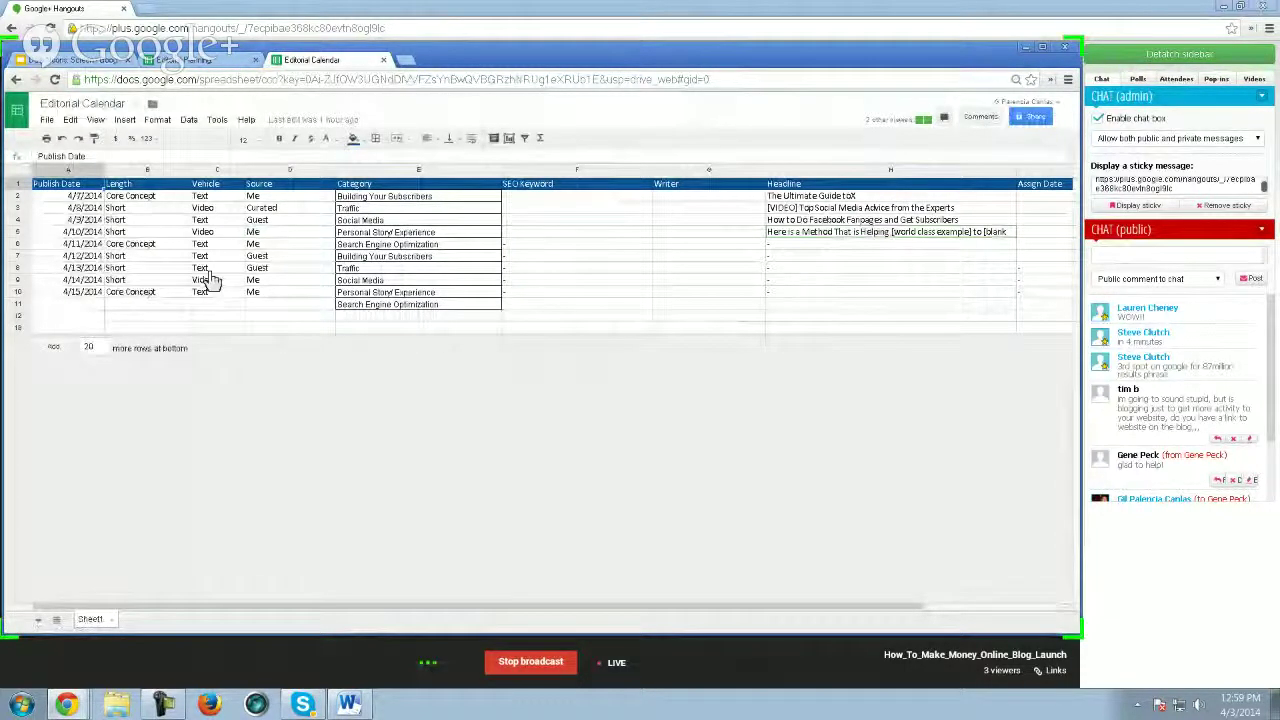
pyautogui.click(190, 221)
pyautogui.press('Up')
pyautogui.press('Up')
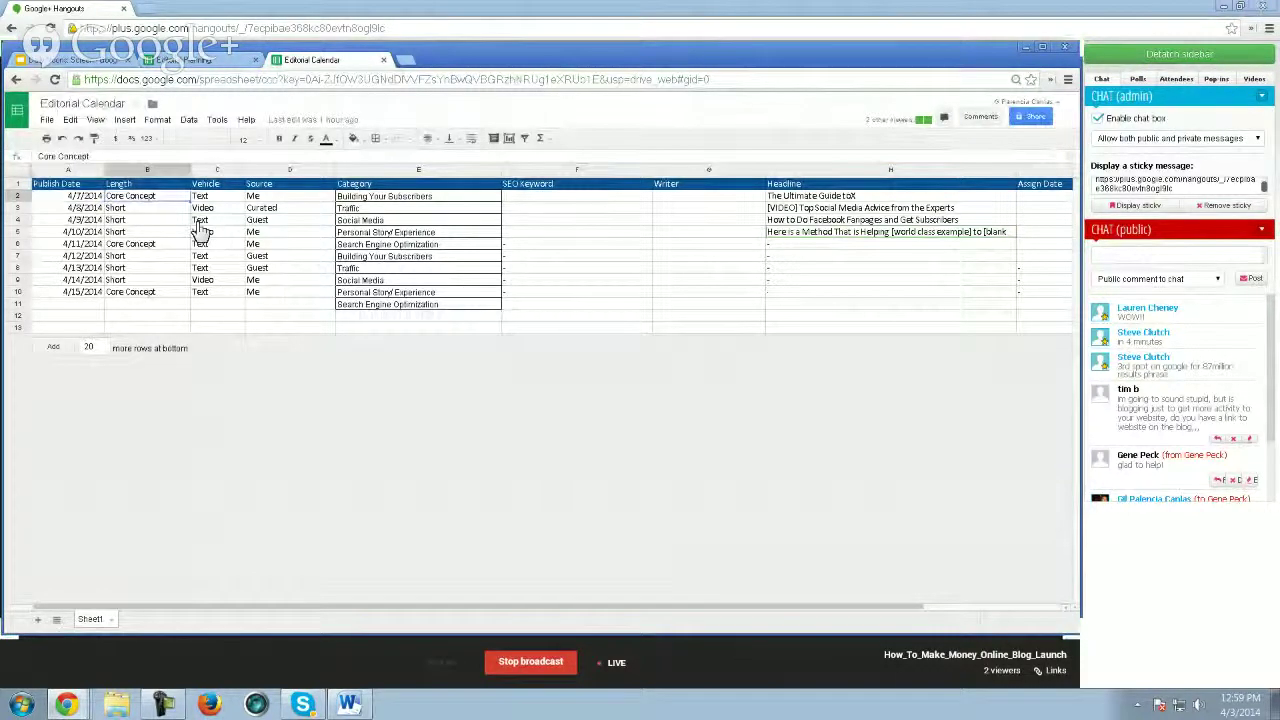
pyautogui.press('Left')
pyautogui.press('Up')
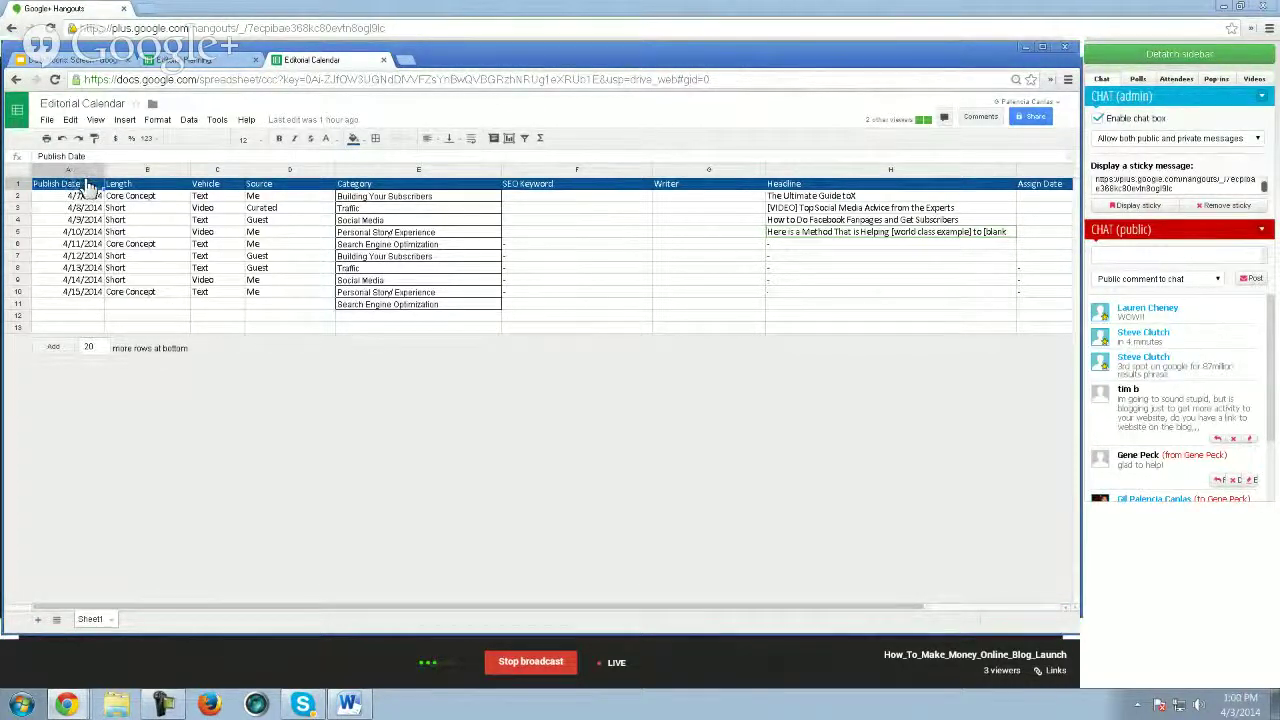
pyautogui.click(140, 185)
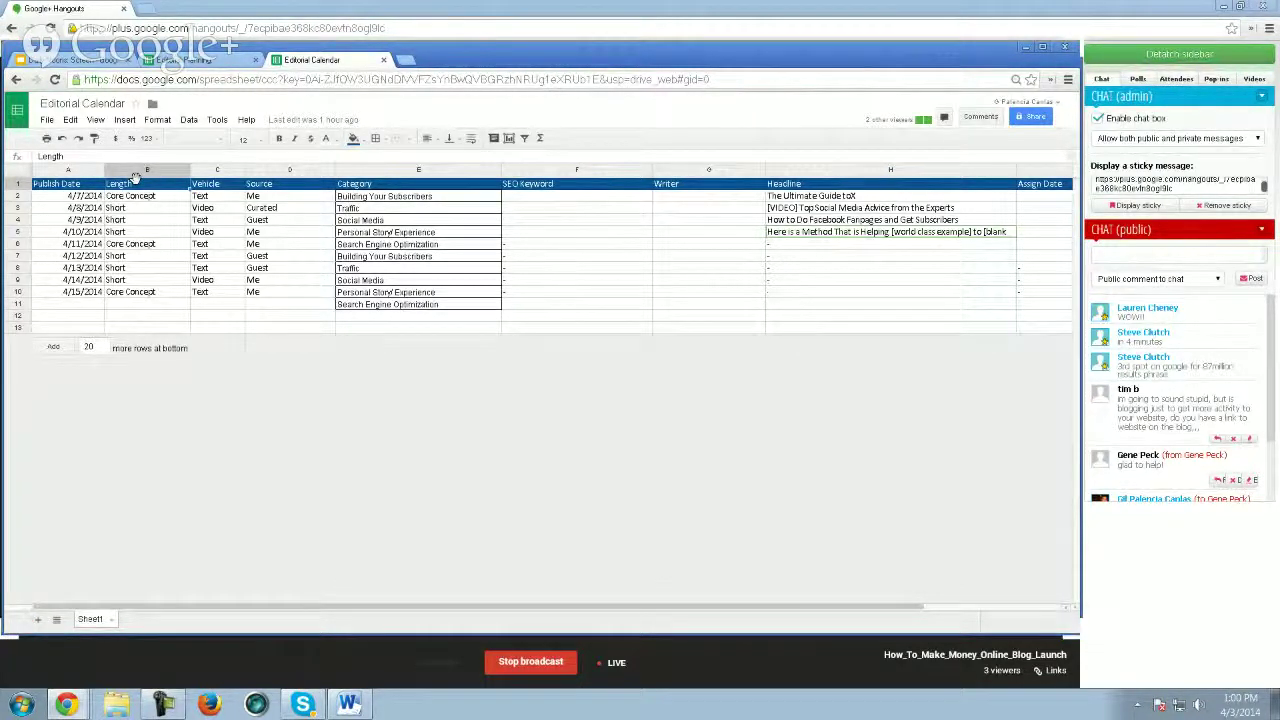
pyautogui.click(218, 189)
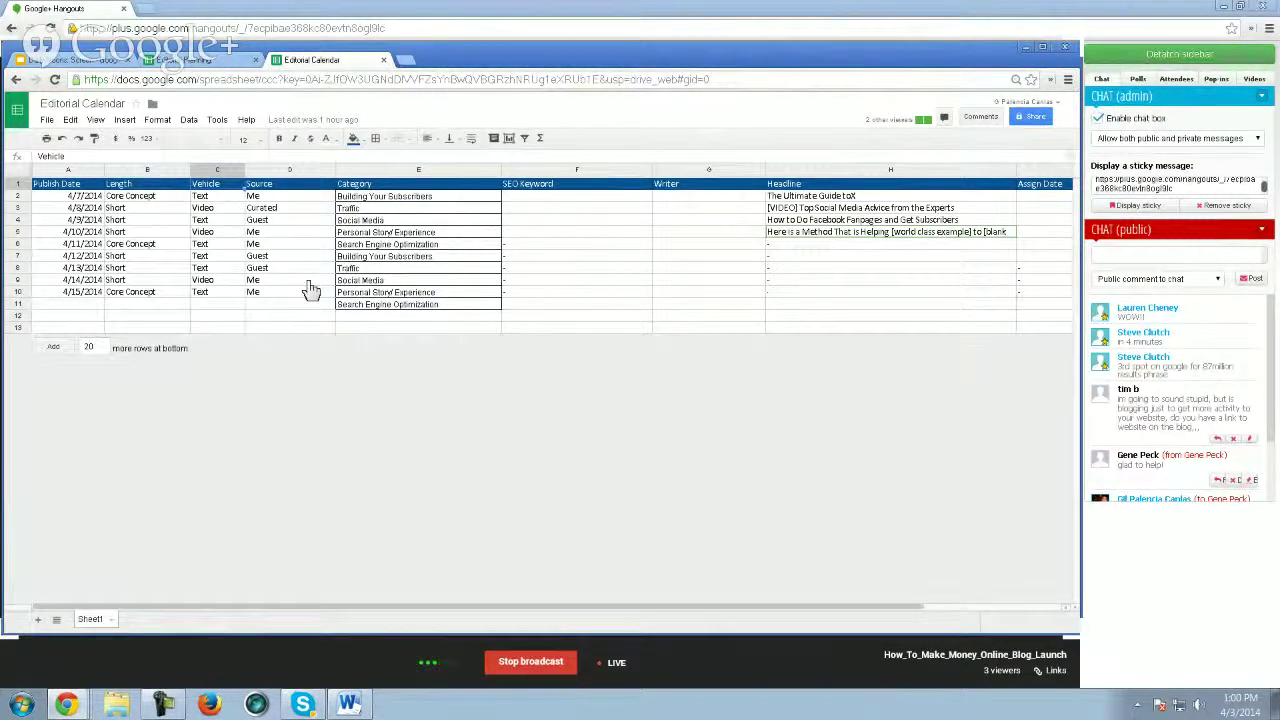
pyautogui.click(296, 185)
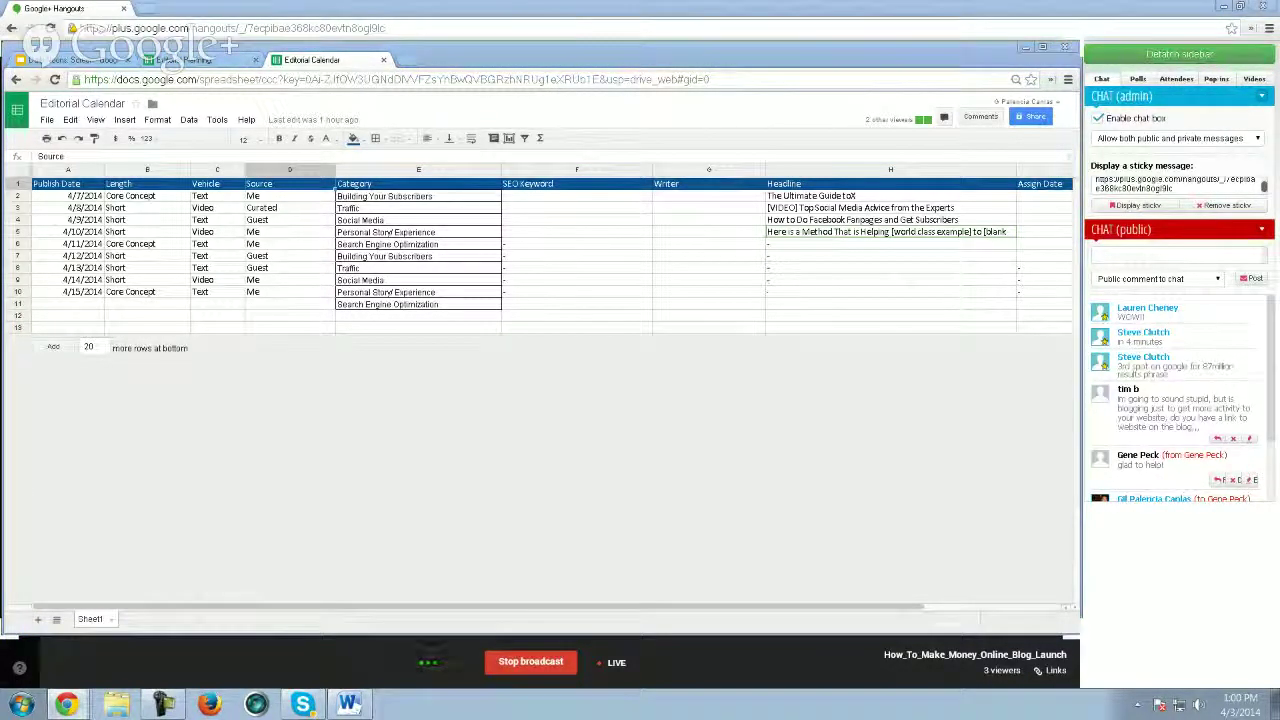
pyautogui.click(393, 197)
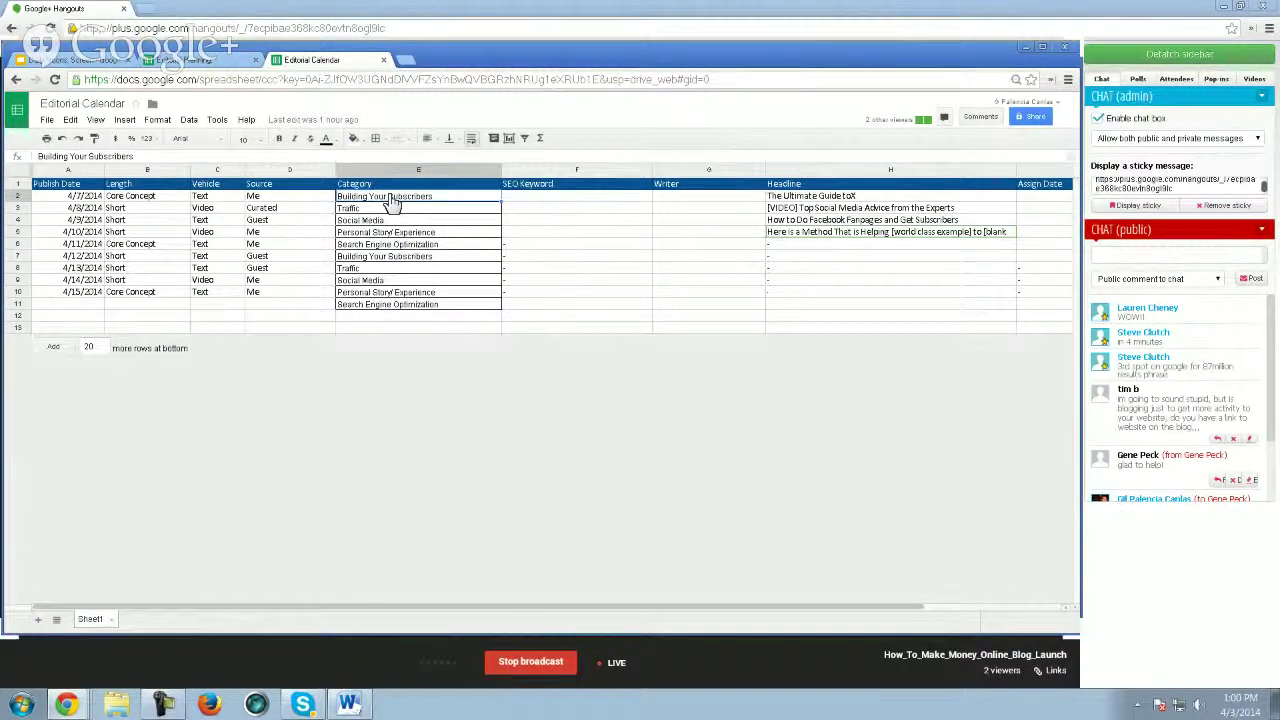
pyautogui.click(553, 186)
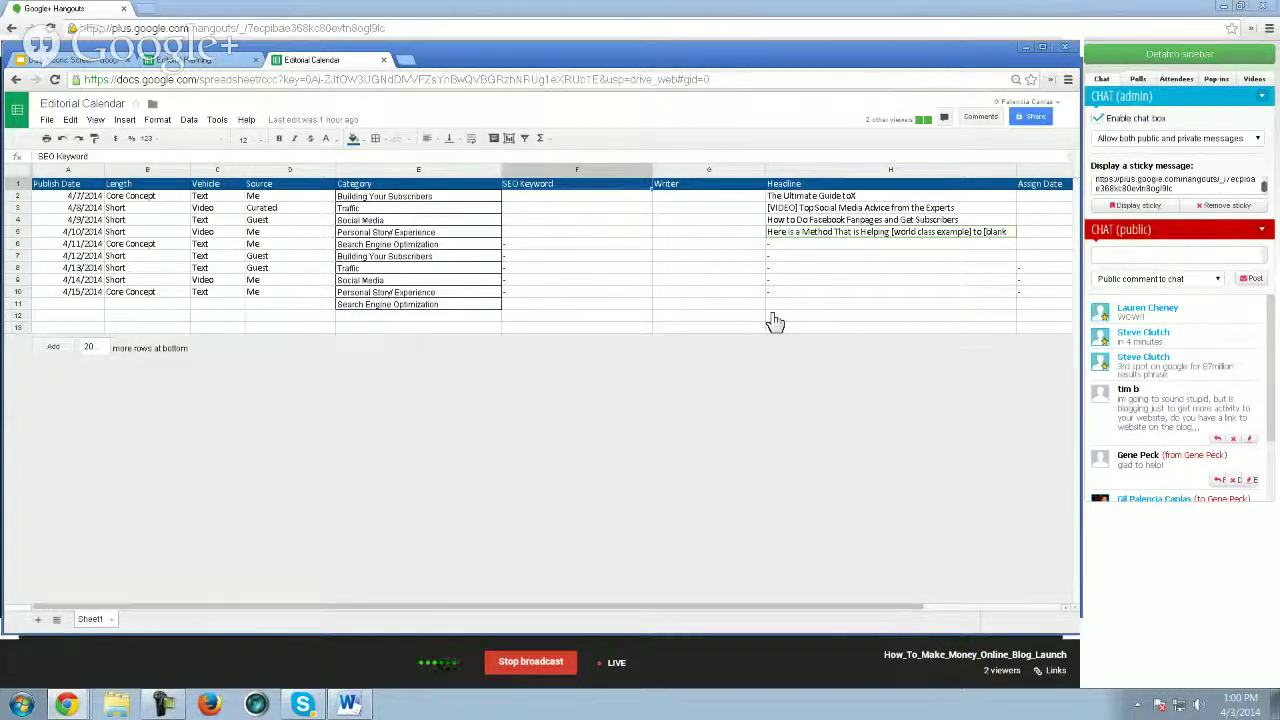
pyautogui.click(562, 202)
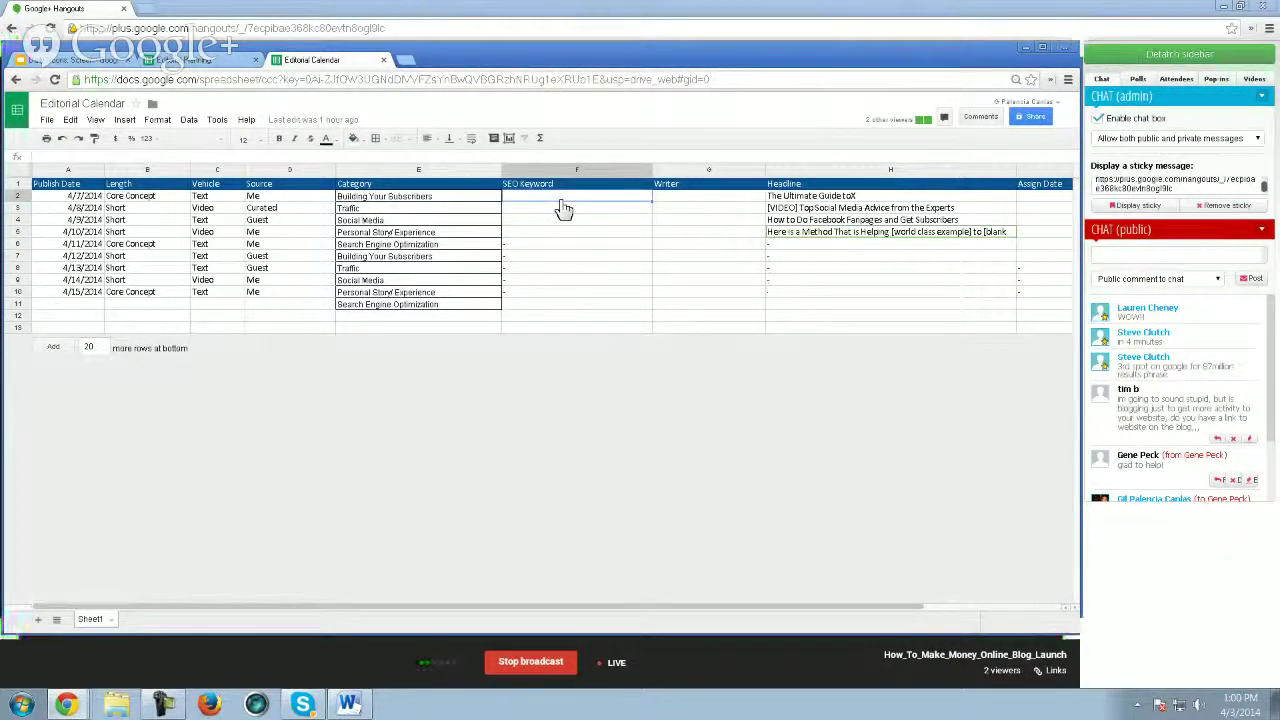
pyautogui.press('Left')
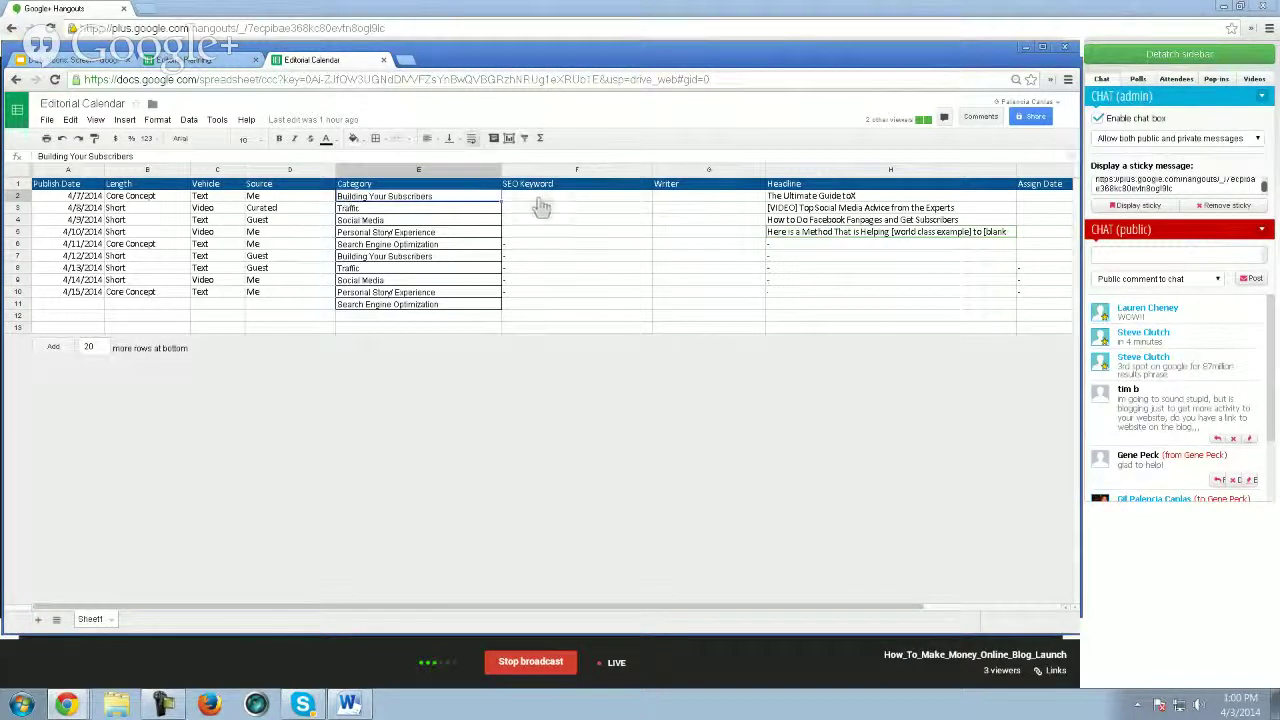
pyautogui.click(545, 205)
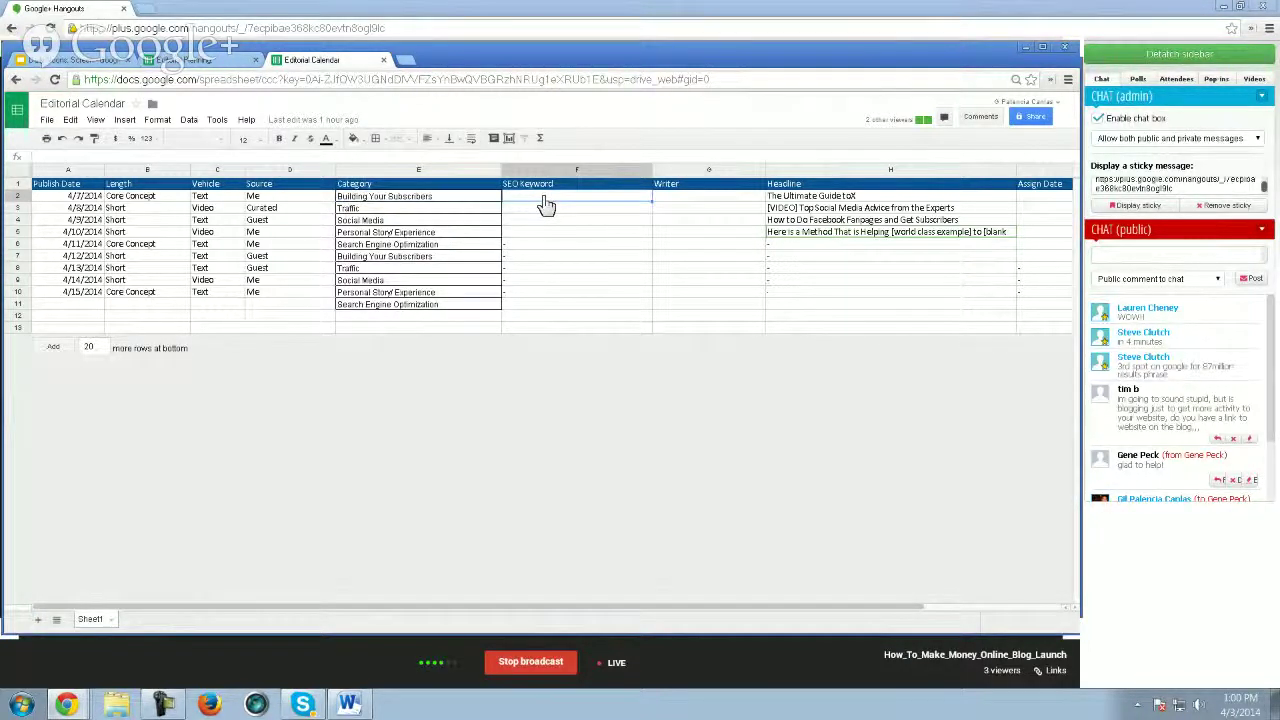
pyautogui.write('how to build your')
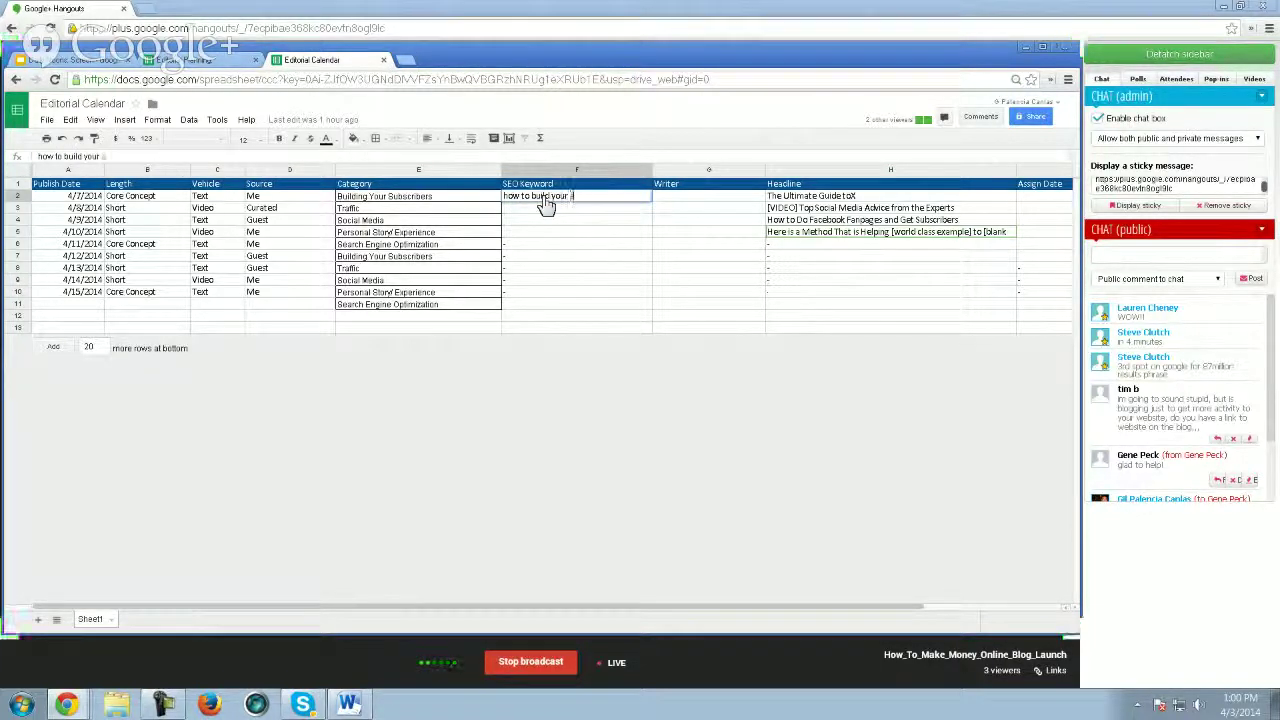
pyautogui.write(' subscr')
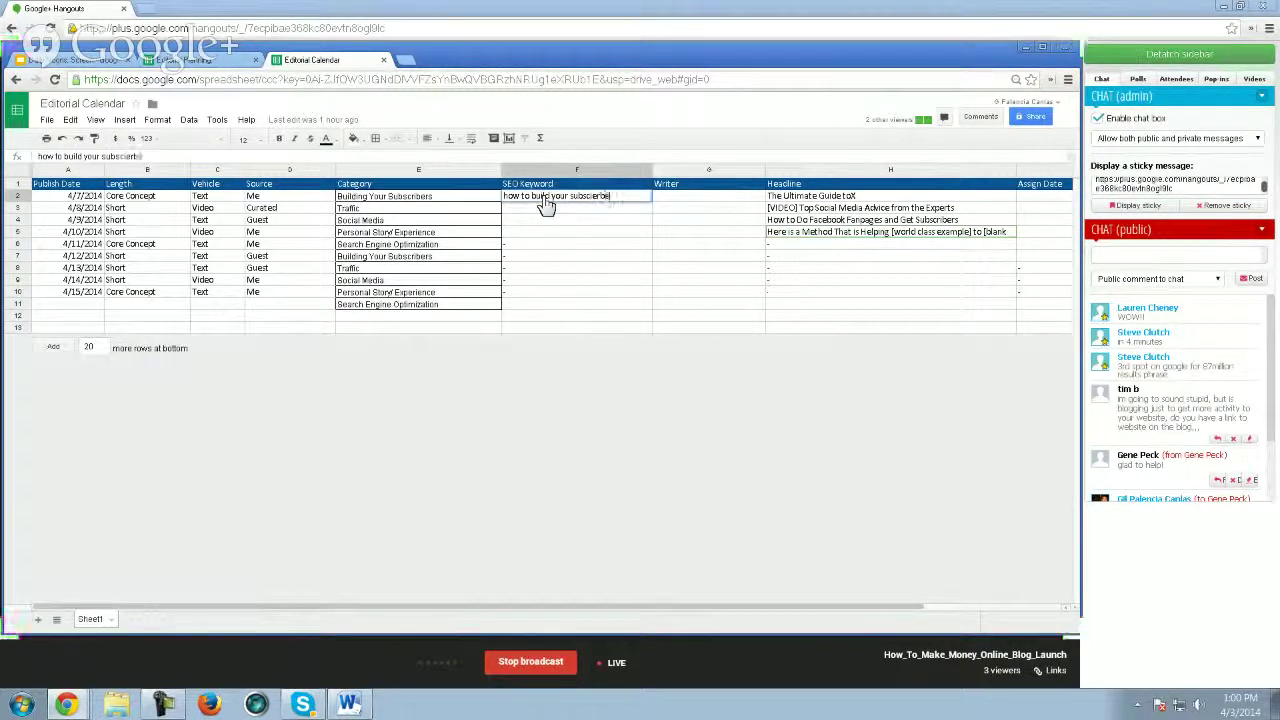
pyautogui.write('ibers online')
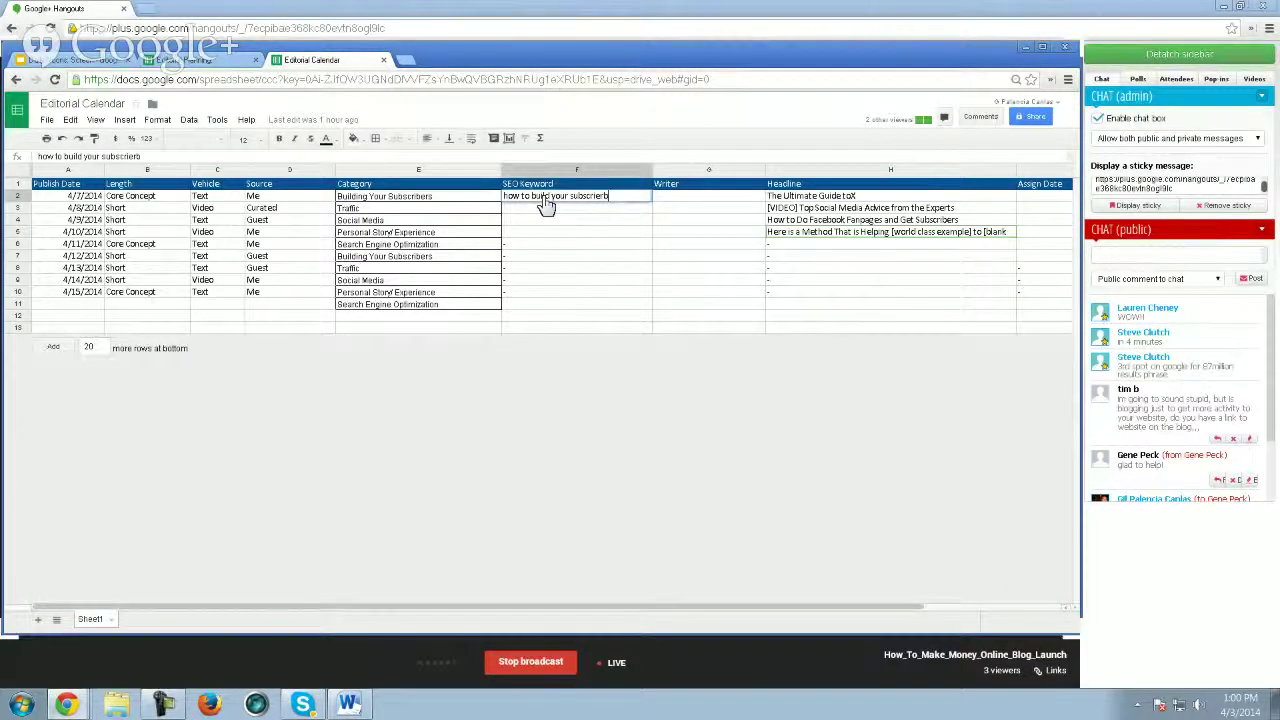
pyautogui.press('BackSpace')
pyautogui.press('BackSpace')
pyautogui.press('BackSpace')
pyautogui.press('BackSpace')
pyautogui.press('BackSpace')
pyautogui.press('BackSpace')
pyautogui.write('using webinars')
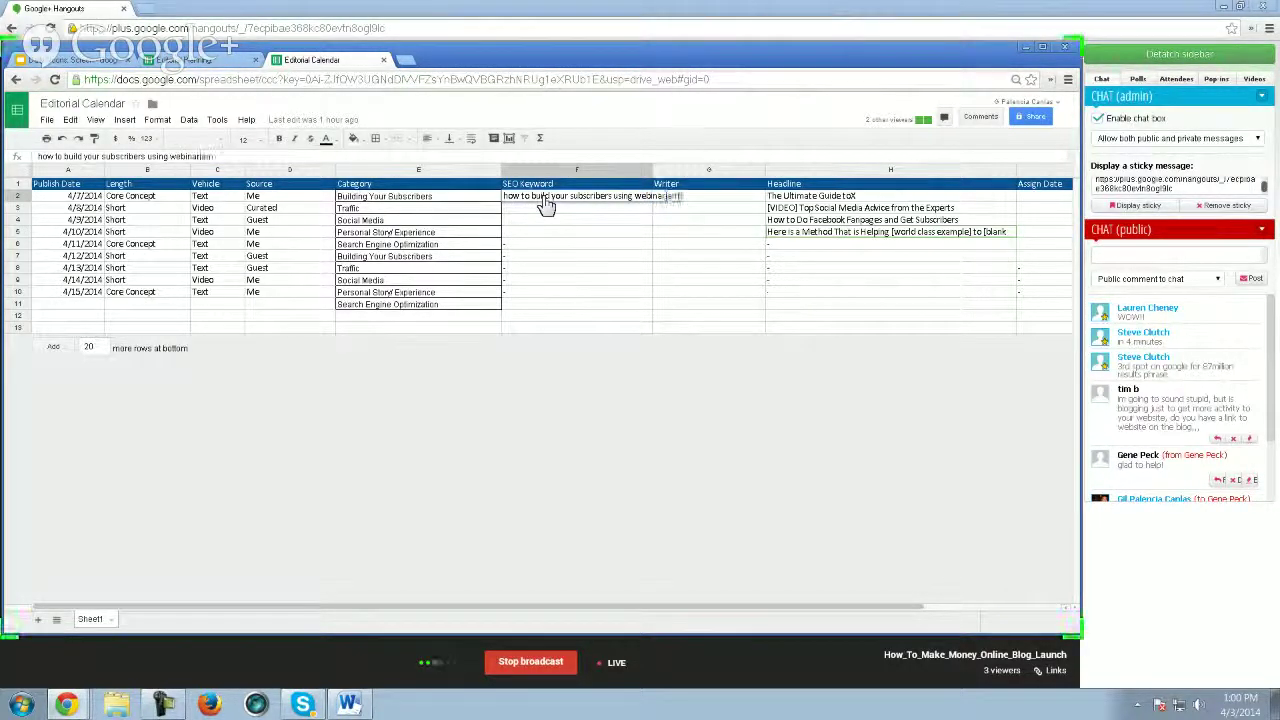
pyautogui.press('Return')
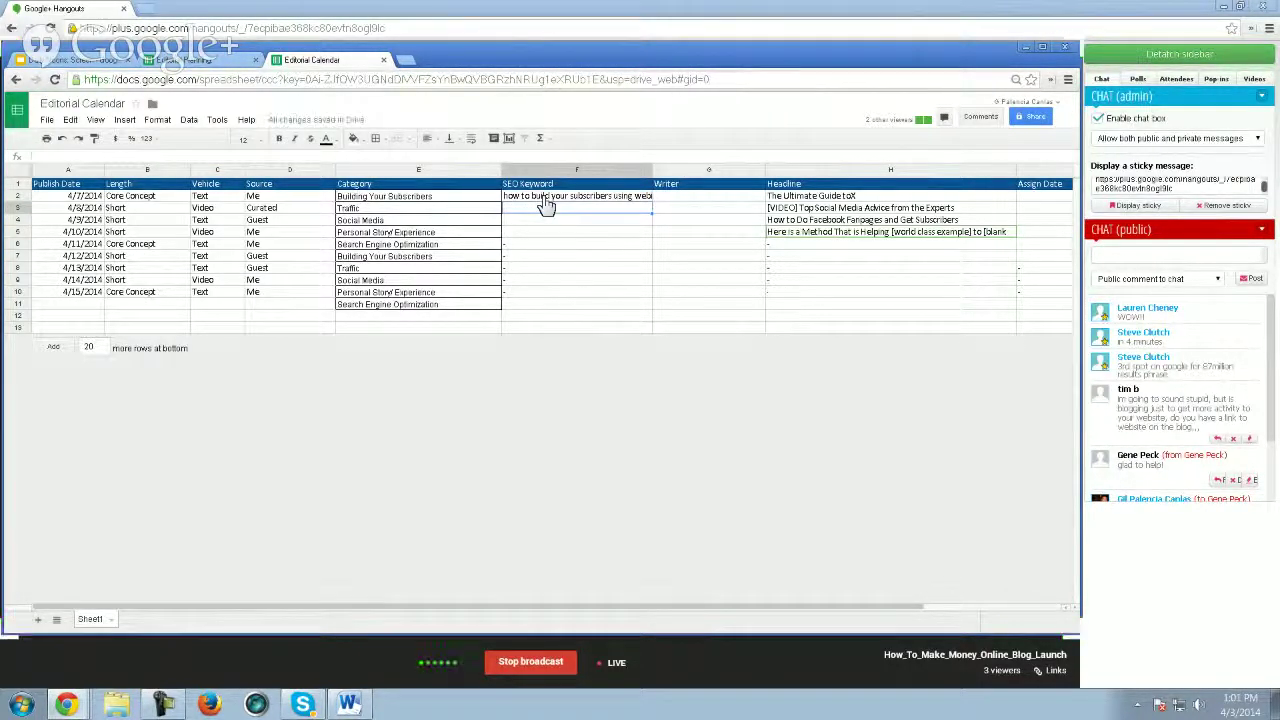
pyautogui.press('Up')
pyautogui.press('Right')
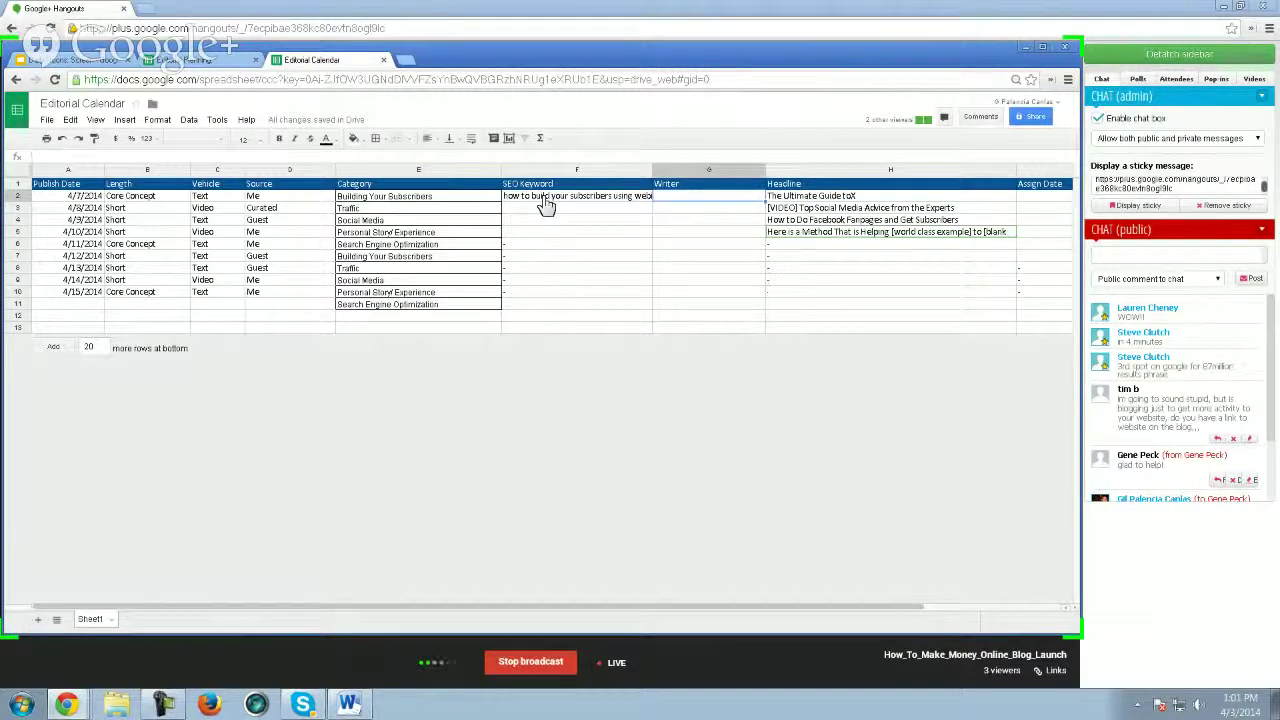
pyautogui.write('ME')
pyautogui.press('Tab')
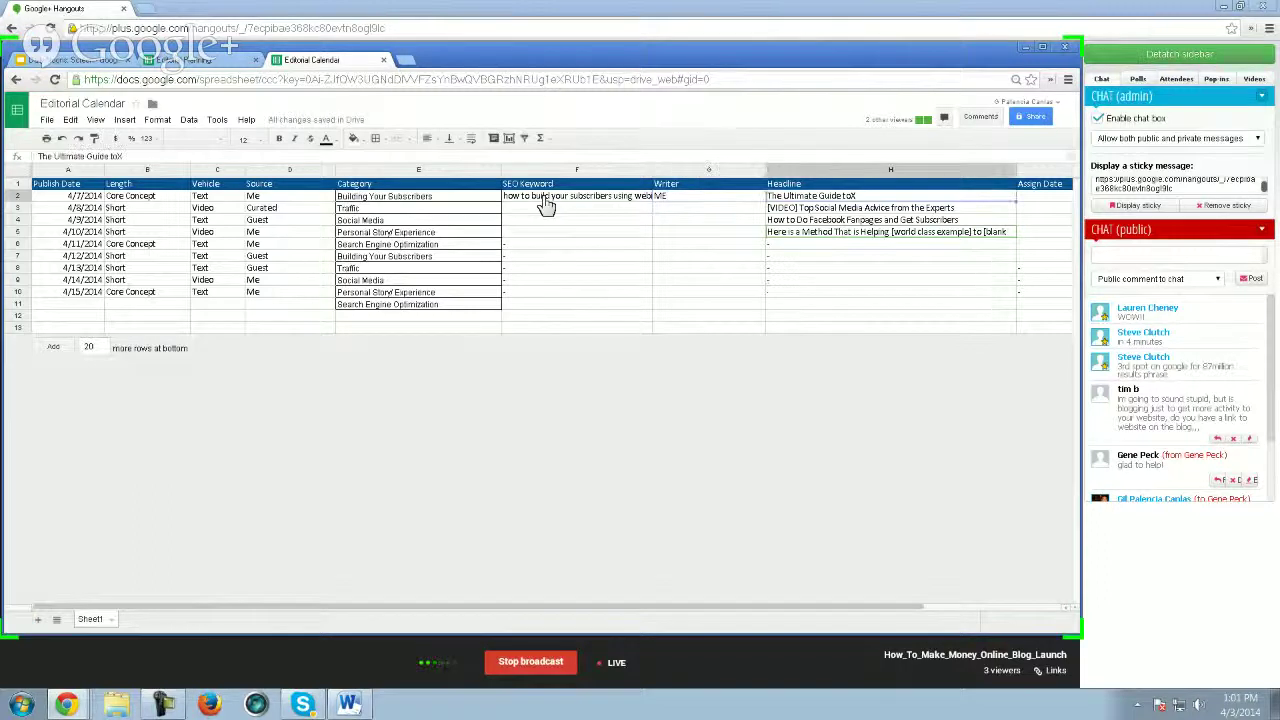
pyautogui.press('Tab')
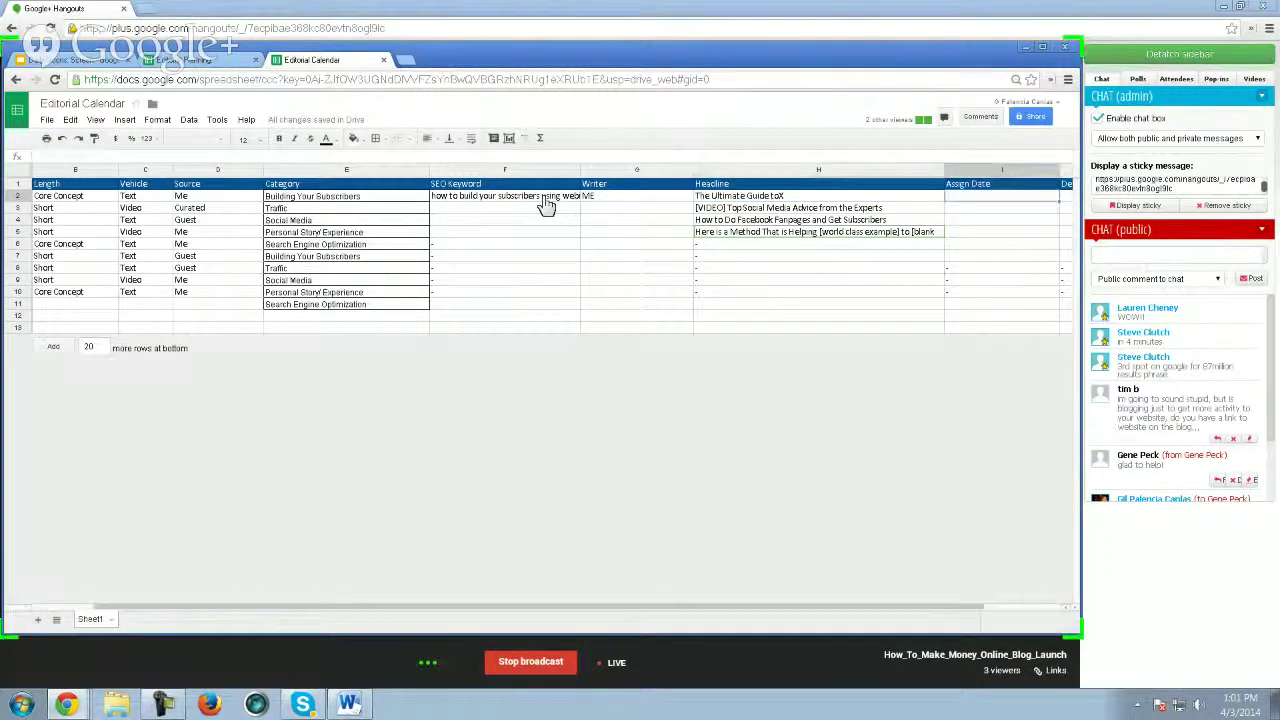
pyautogui.hotkey('shift', 'Tab')
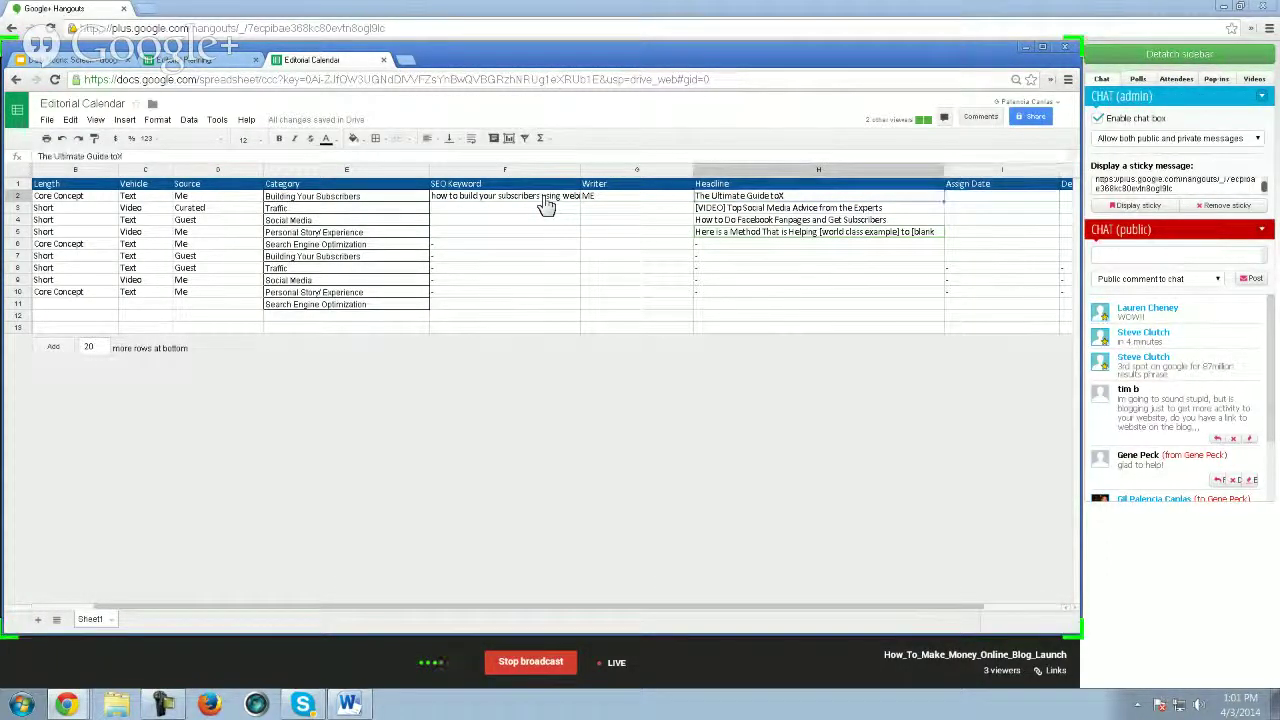
pyautogui.hotkey('shift', 'Tab')
pyautogui.hotkey('shift', 'Tab')
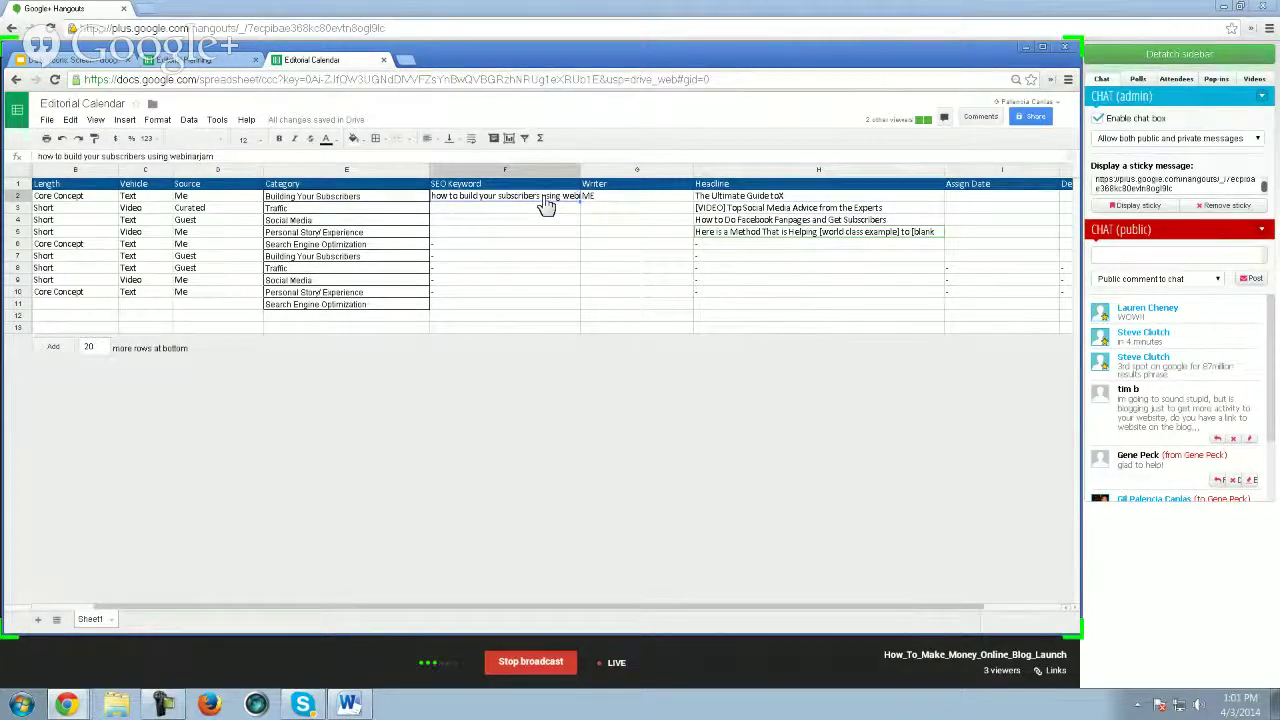
pyautogui.press('Tab')
pyautogui.press('Tab')
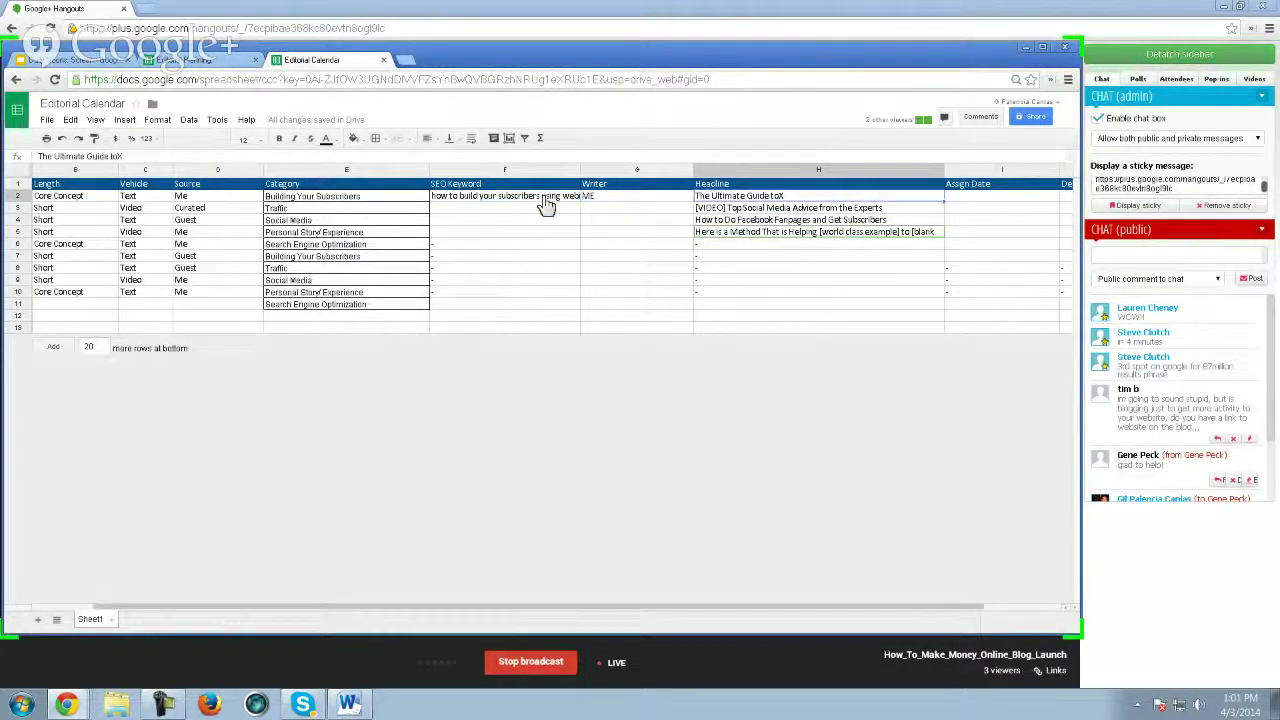
pyautogui.press('Tab')
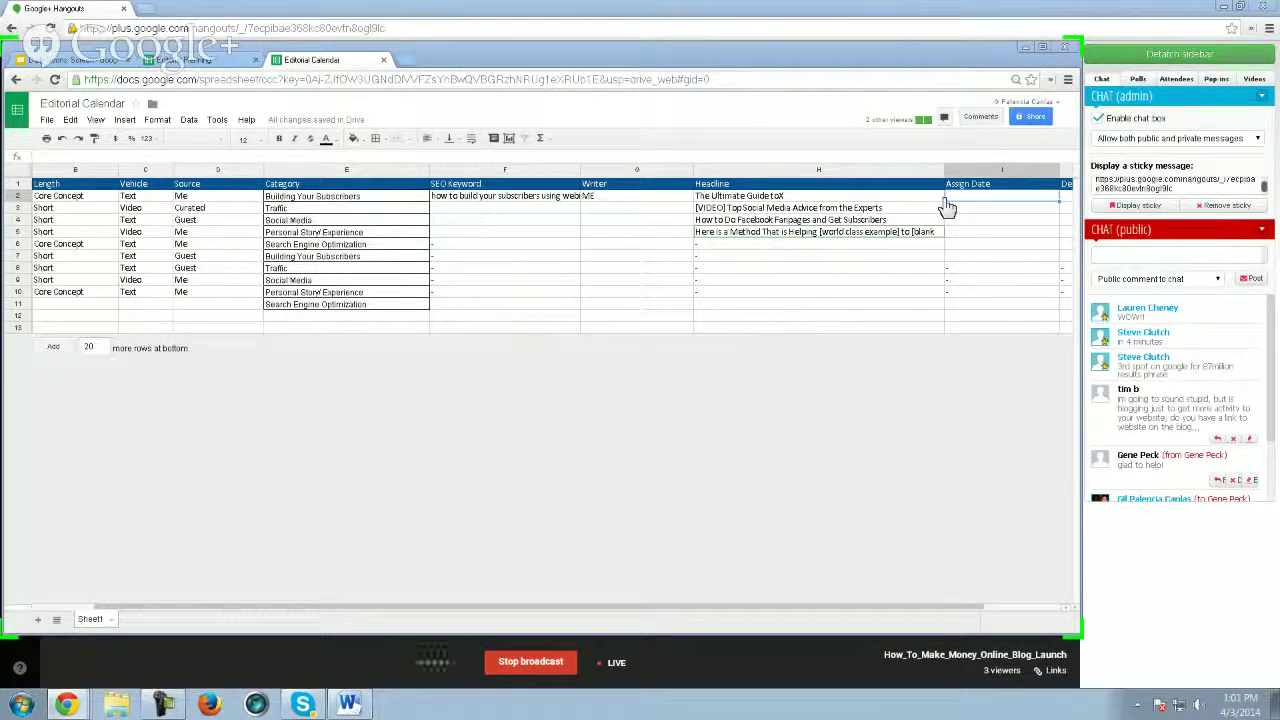
# - Enter 4/3/14 as the first row's Assign Date, then step through the Publish Date column
pyautogui.doubleClick(995, 198)
pyautogui.write('4/')
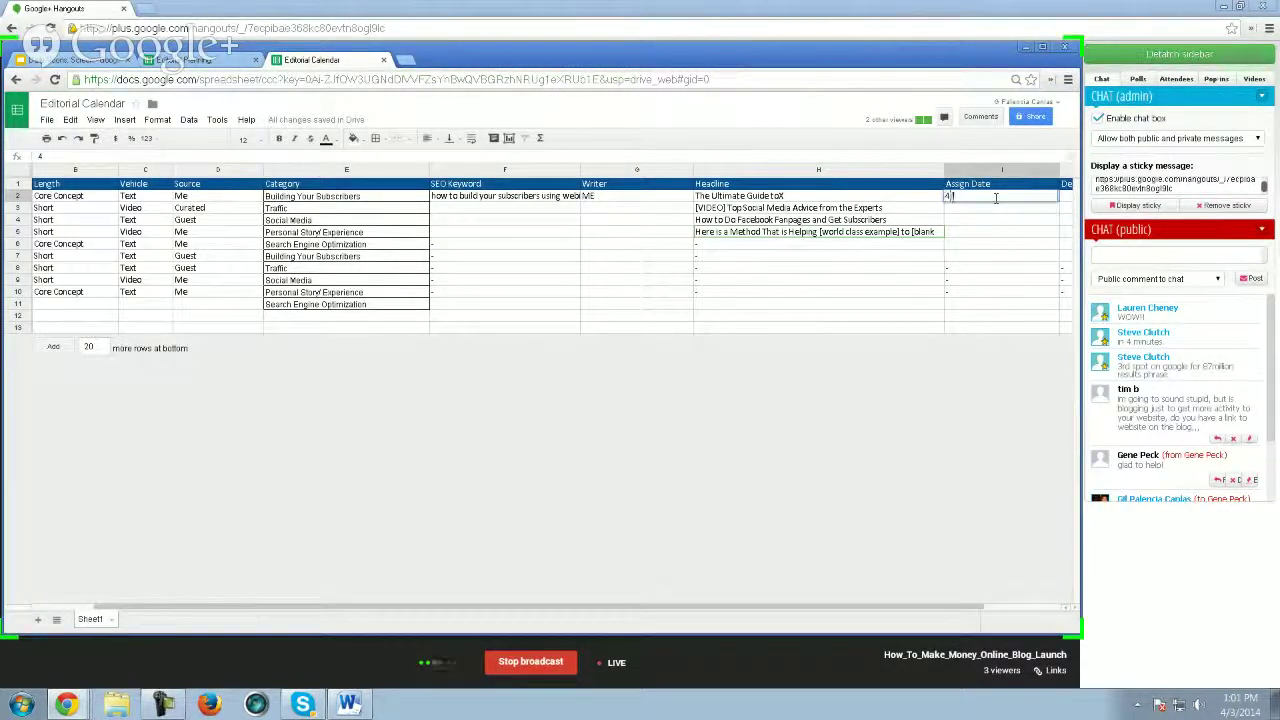
pyautogui.write('3/1')
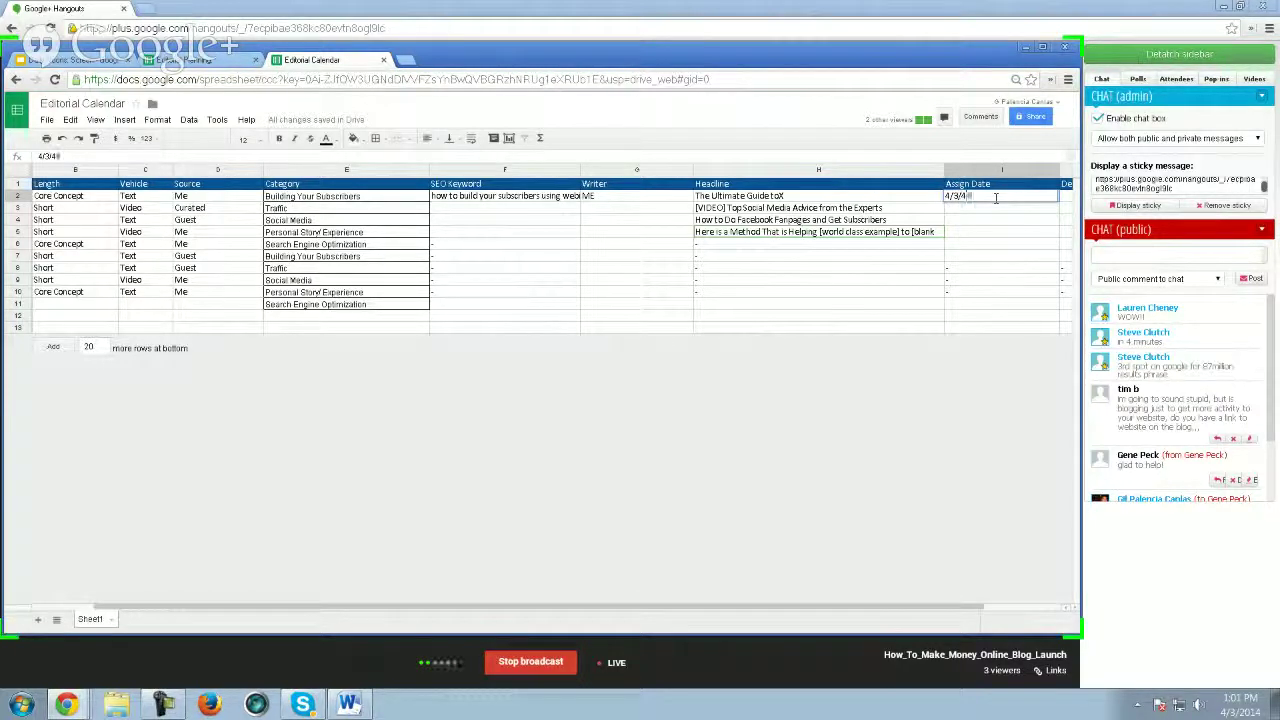
pyautogui.write('4')
pyautogui.press('Tab')
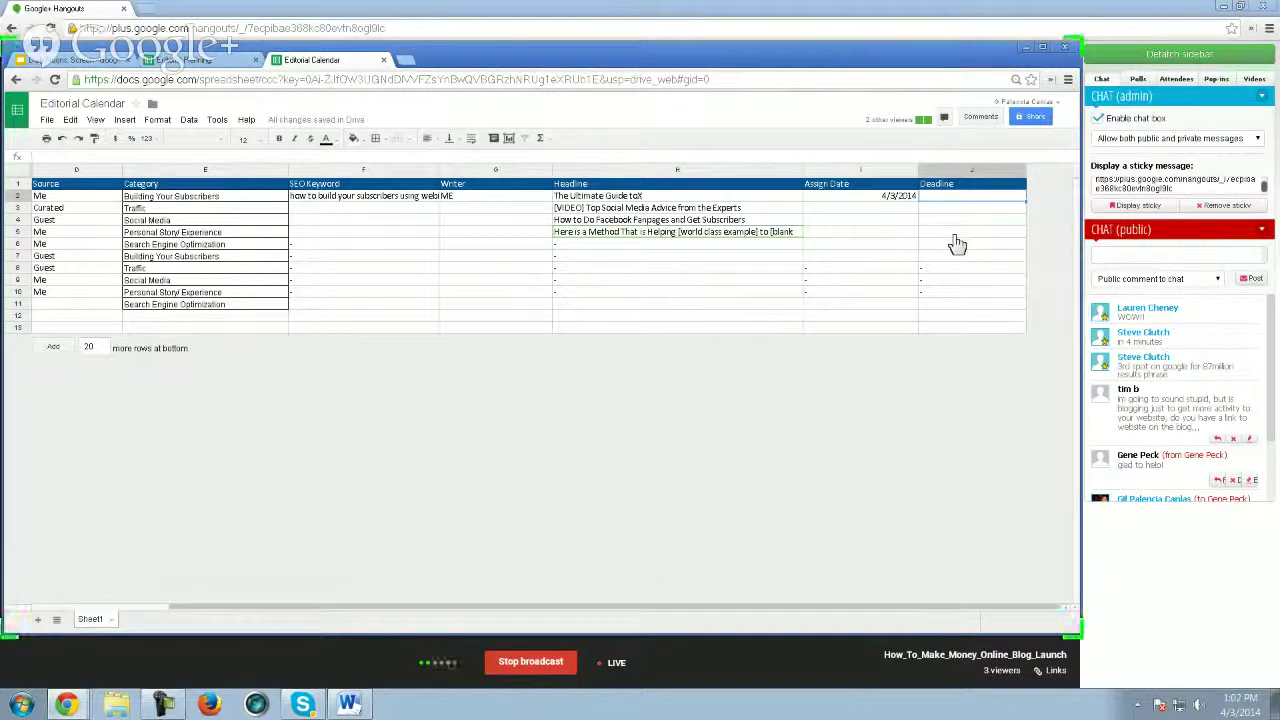
pyautogui.press('Left')
pyautogui.press('Left')
pyautogui.press('Left')
pyautogui.press('Left')
pyautogui.press('Left')
pyautogui.press('Left')
pyautogui.press('Left')
pyautogui.press('Left')
pyautogui.press('Left')
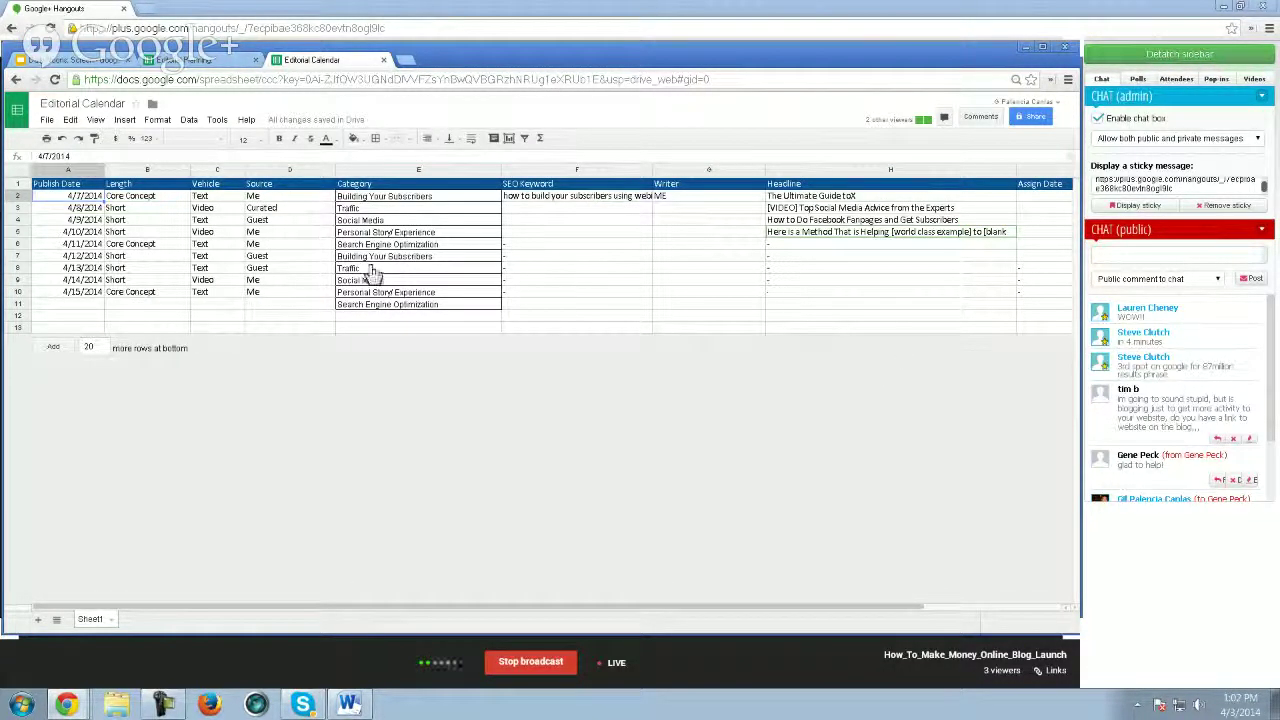
pyautogui.press('Down')
pyautogui.press('Down')
pyautogui.press('Down')
pyautogui.press('Down')
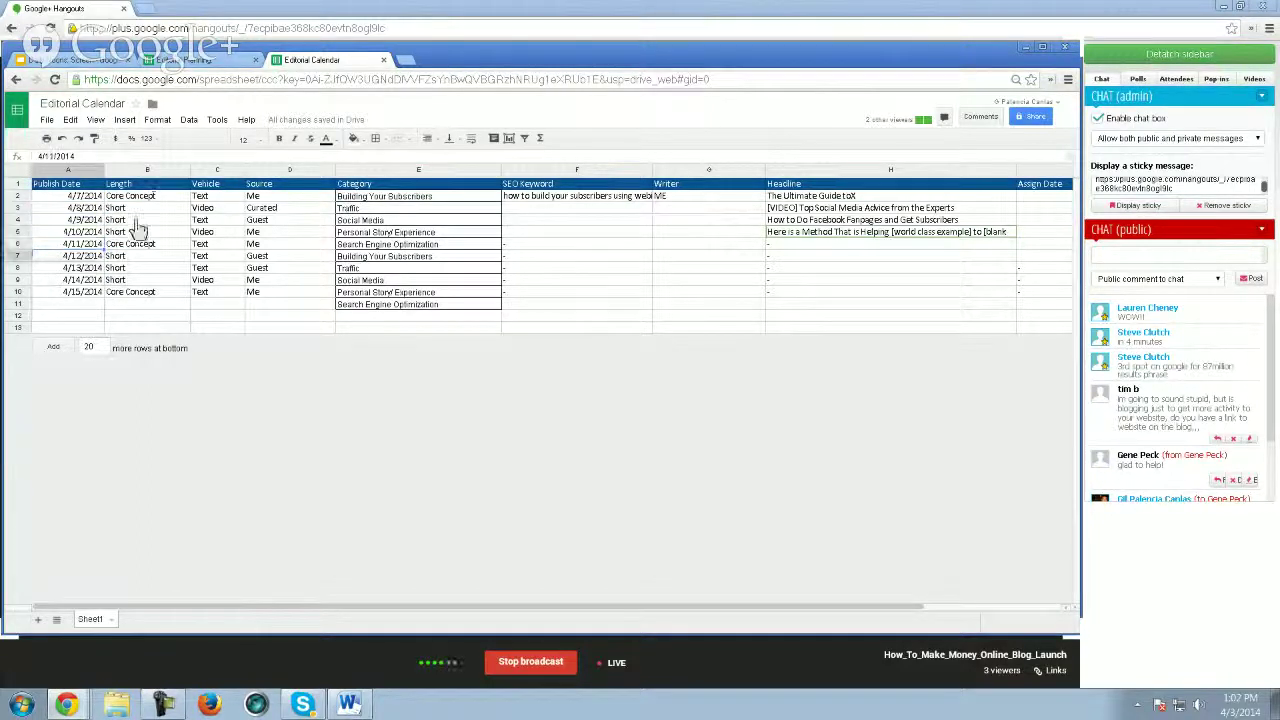
pyautogui.press('Down')
pyautogui.press('Down')
pyautogui.press('Down')
pyautogui.press('Down')
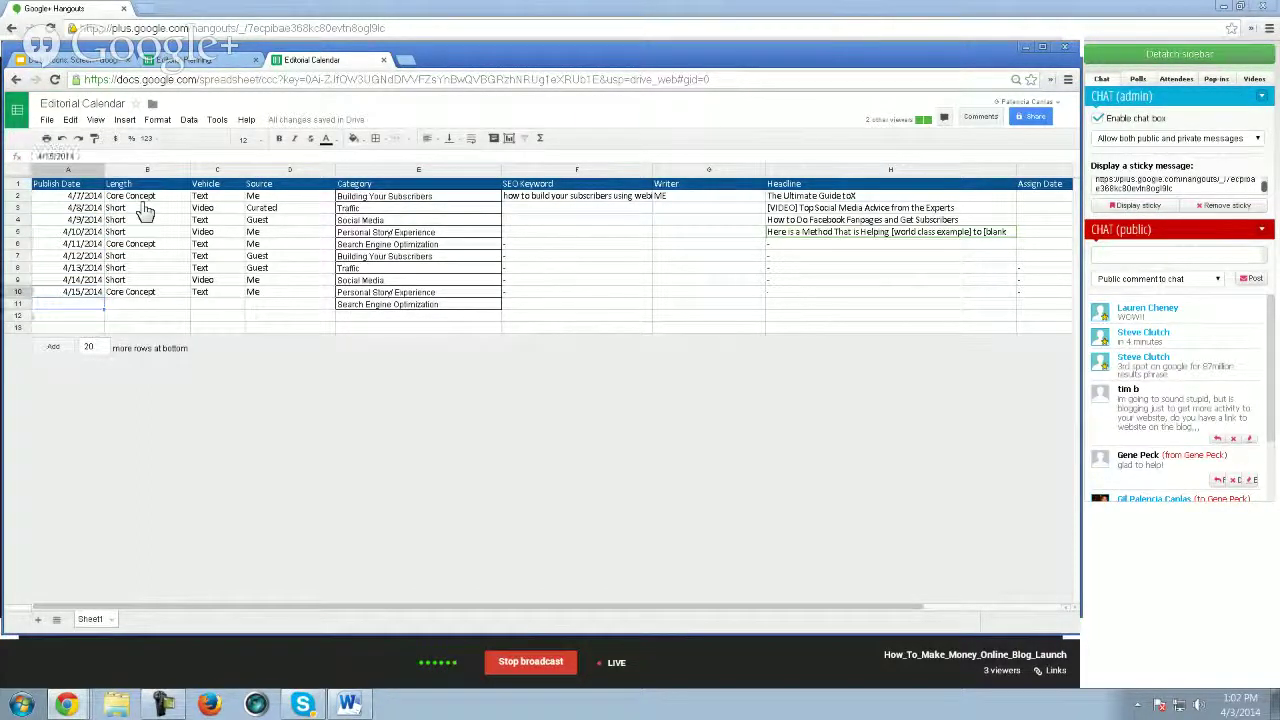
pyautogui.press('Up')
pyautogui.press('Up')
pyautogui.press('Up')
pyautogui.press('Up')
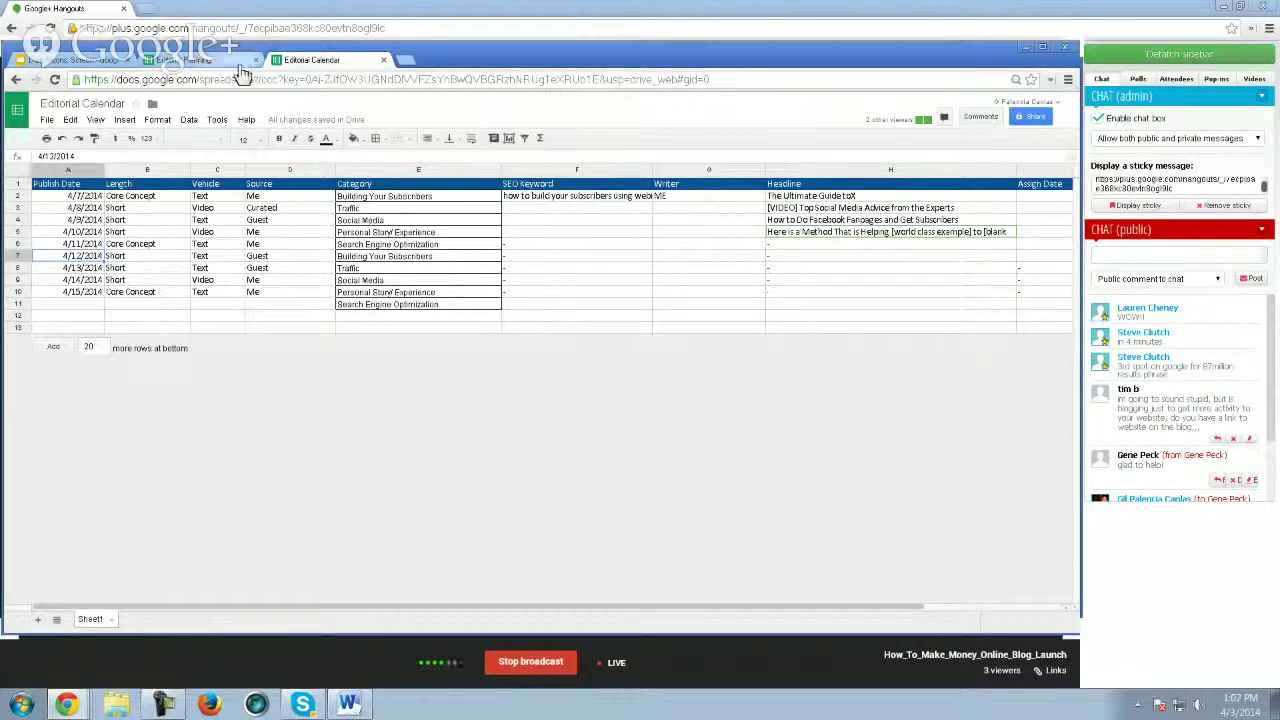
pyautogui.click(78, 62)
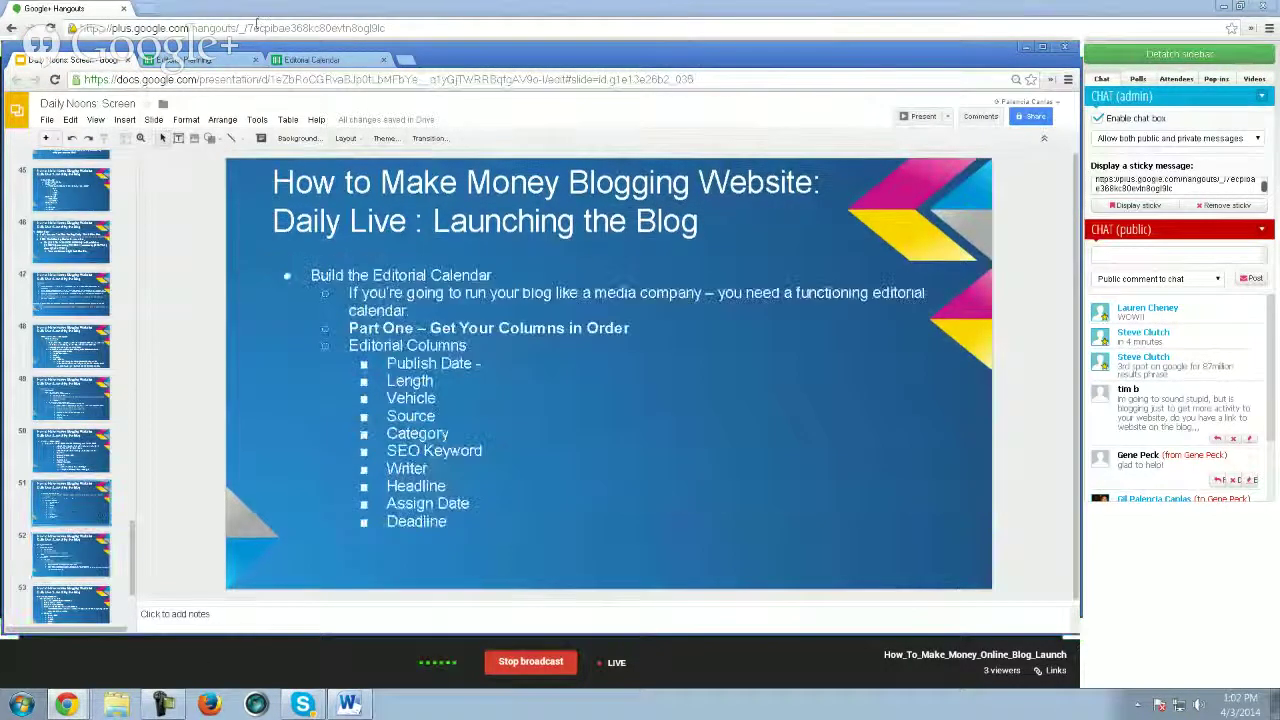
pyautogui.click(324, 62)
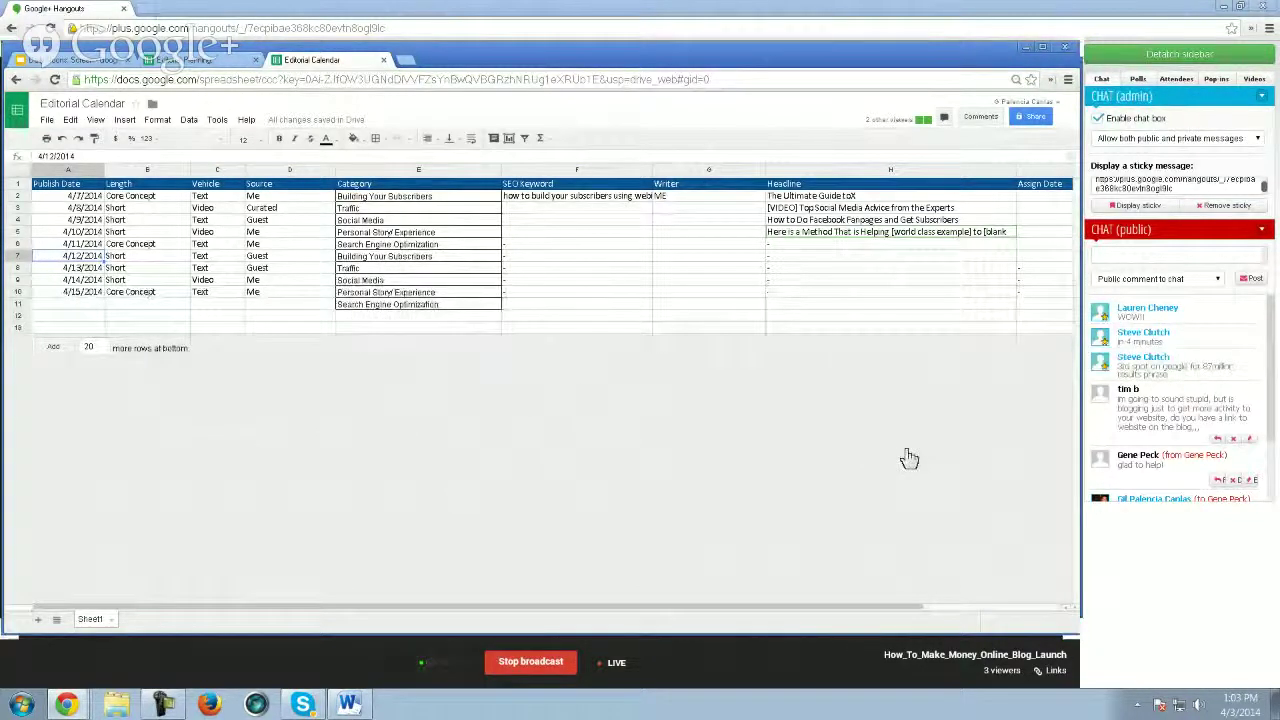
# - Point out row 4's Guest source and Text vehicle, then feature a participant's camera in Hangouts
pyautogui.click(257, 220)
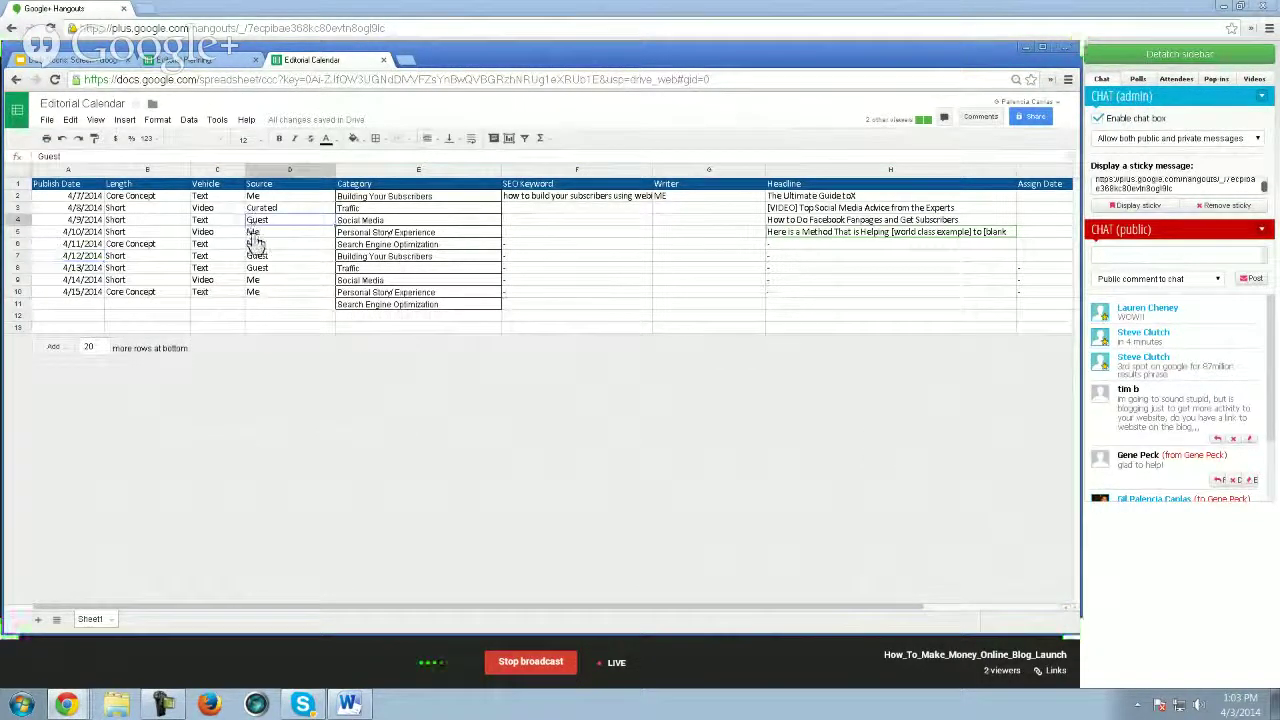
pyautogui.click(222, 222)
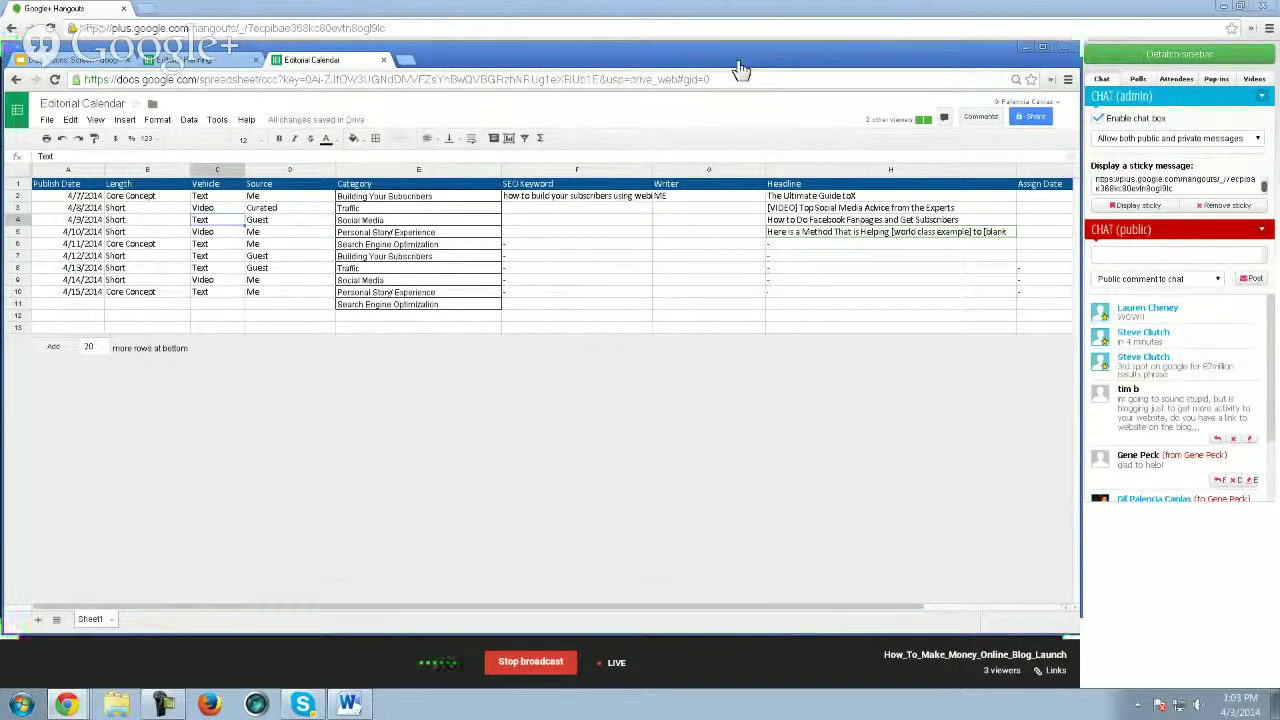
pyautogui.click(1056, 24)
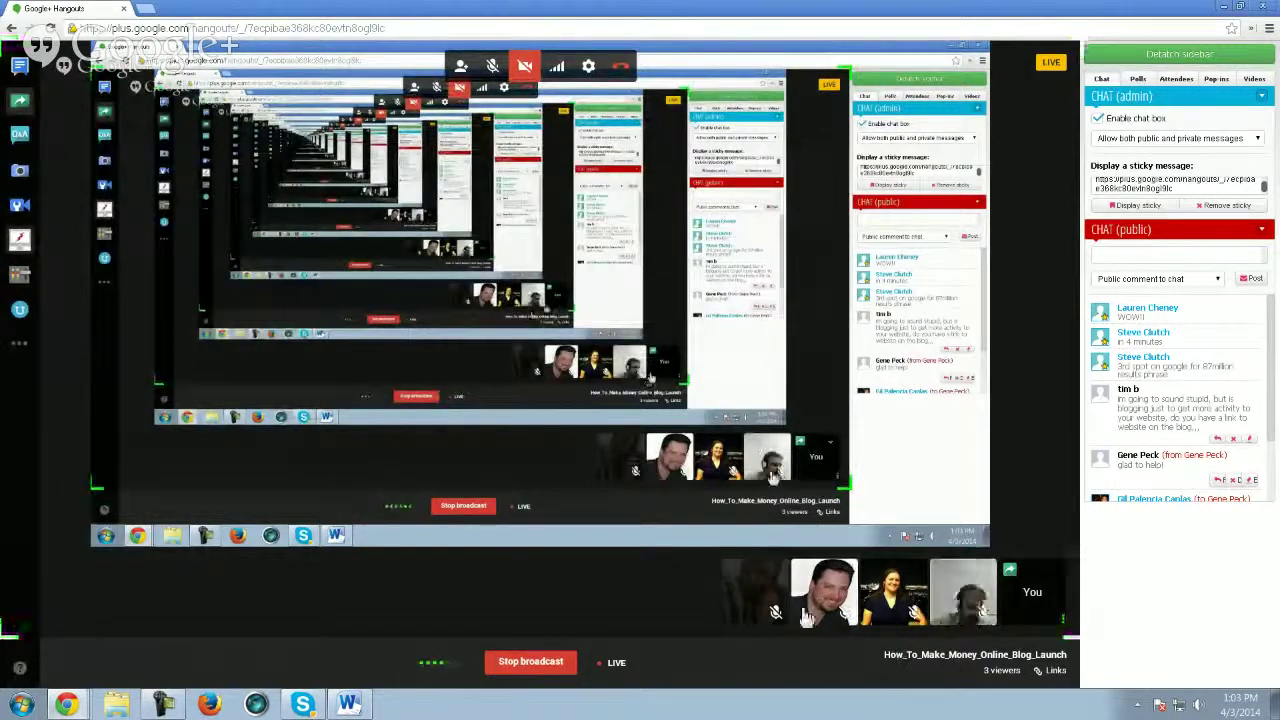
pyautogui.click(792, 570)
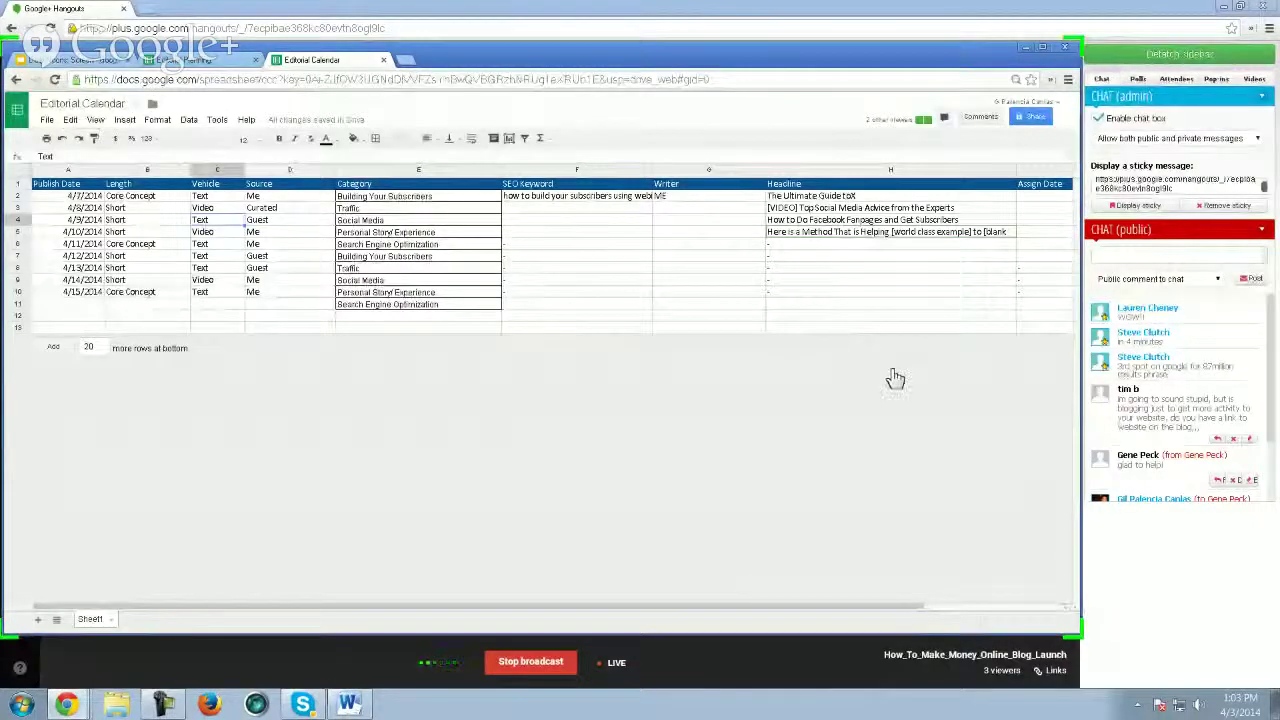
# - Switch to Editorial Planning and back to Editorial Calendar, noting the Search Engine Optimization category
pyautogui.click(209, 62)
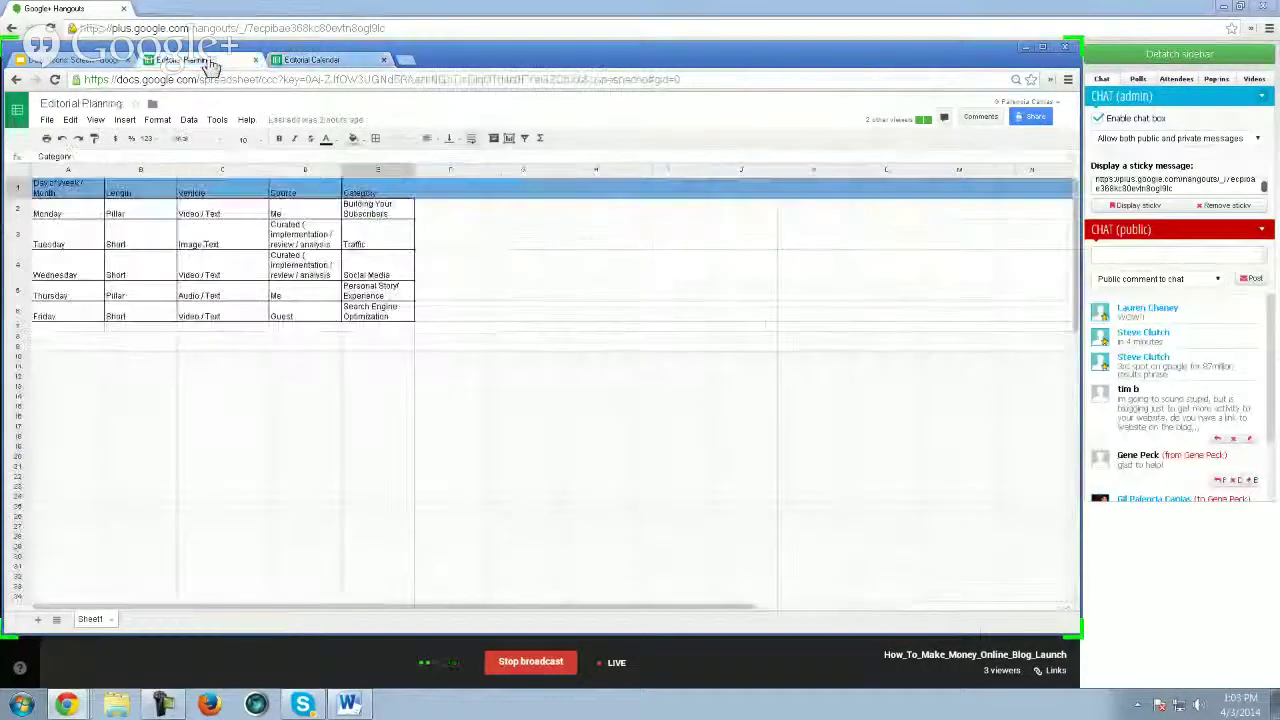
pyautogui.click(318, 60)
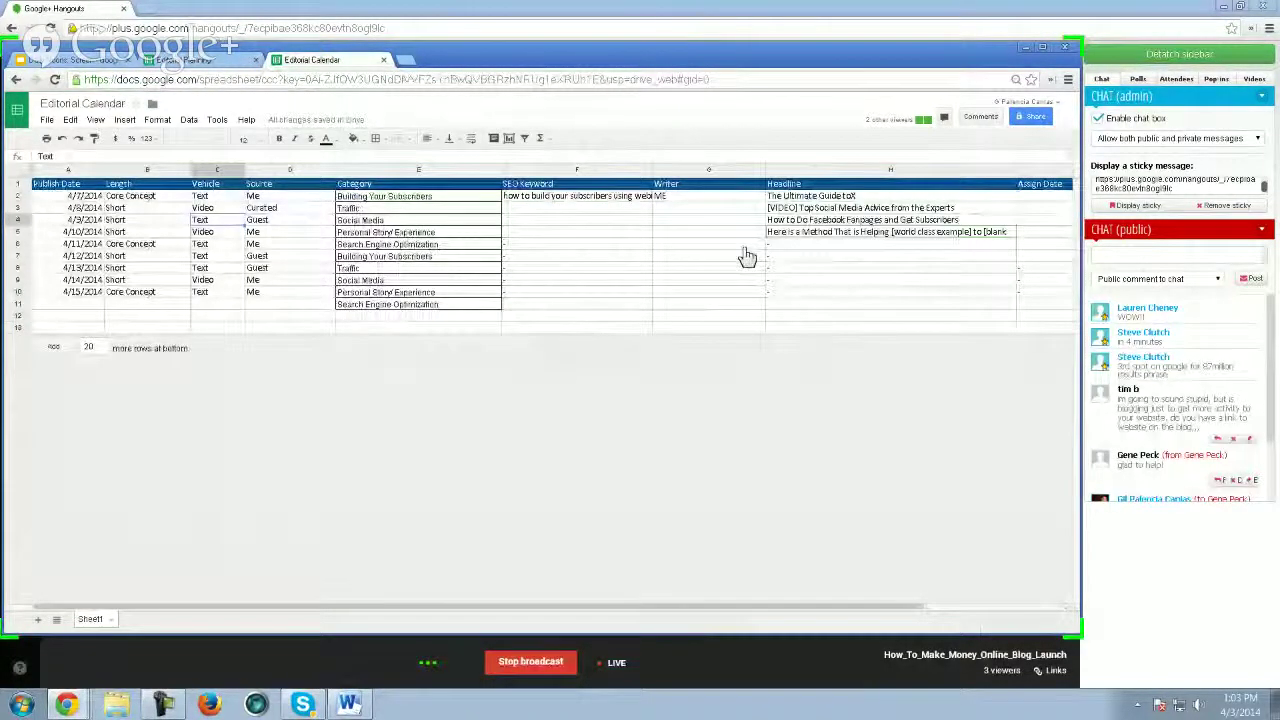
pyautogui.click(415, 246)
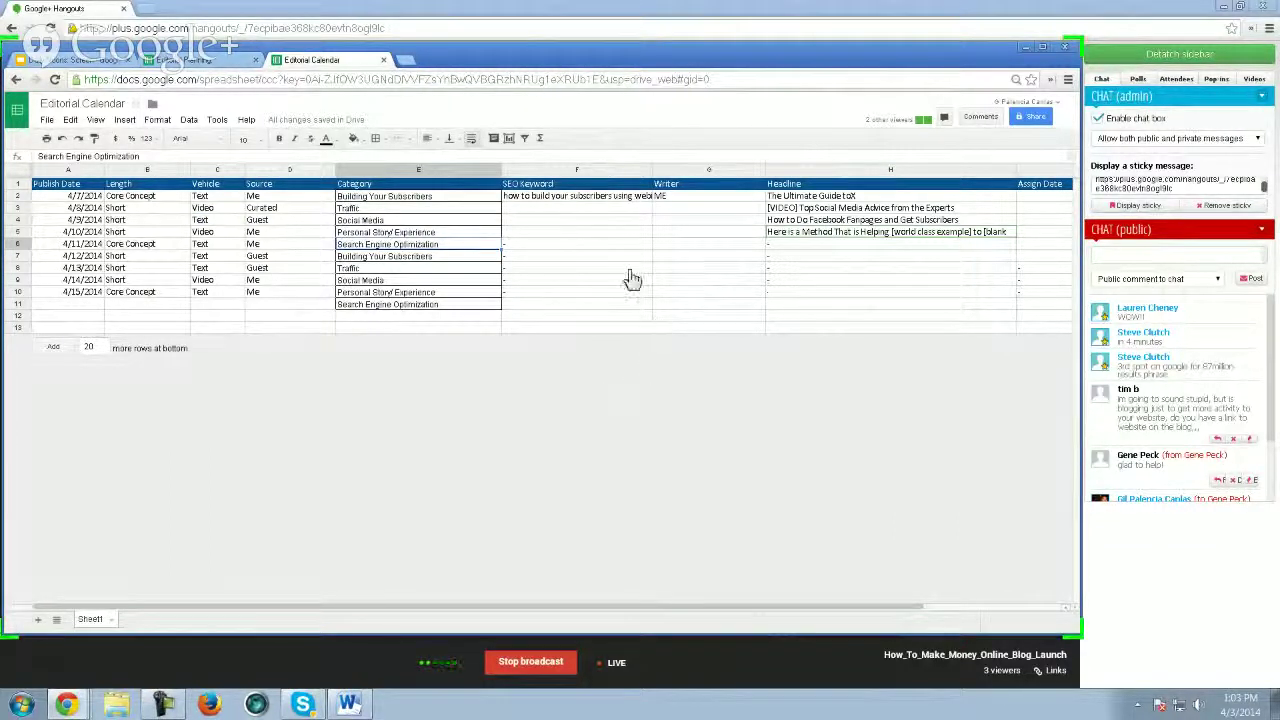
# - Review the SEO Keyword column and the Writer cells, where the first entry's writer is ME
pyautogui.click(560, 234)
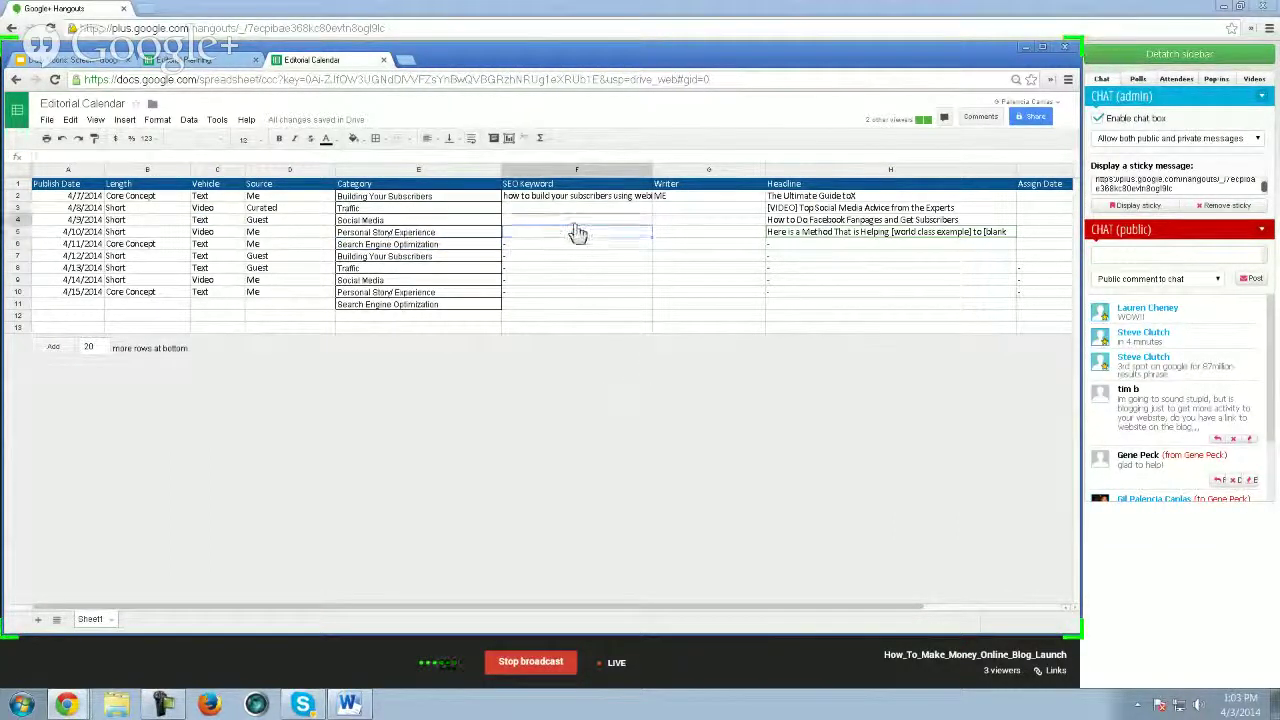
pyautogui.click(572, 211)
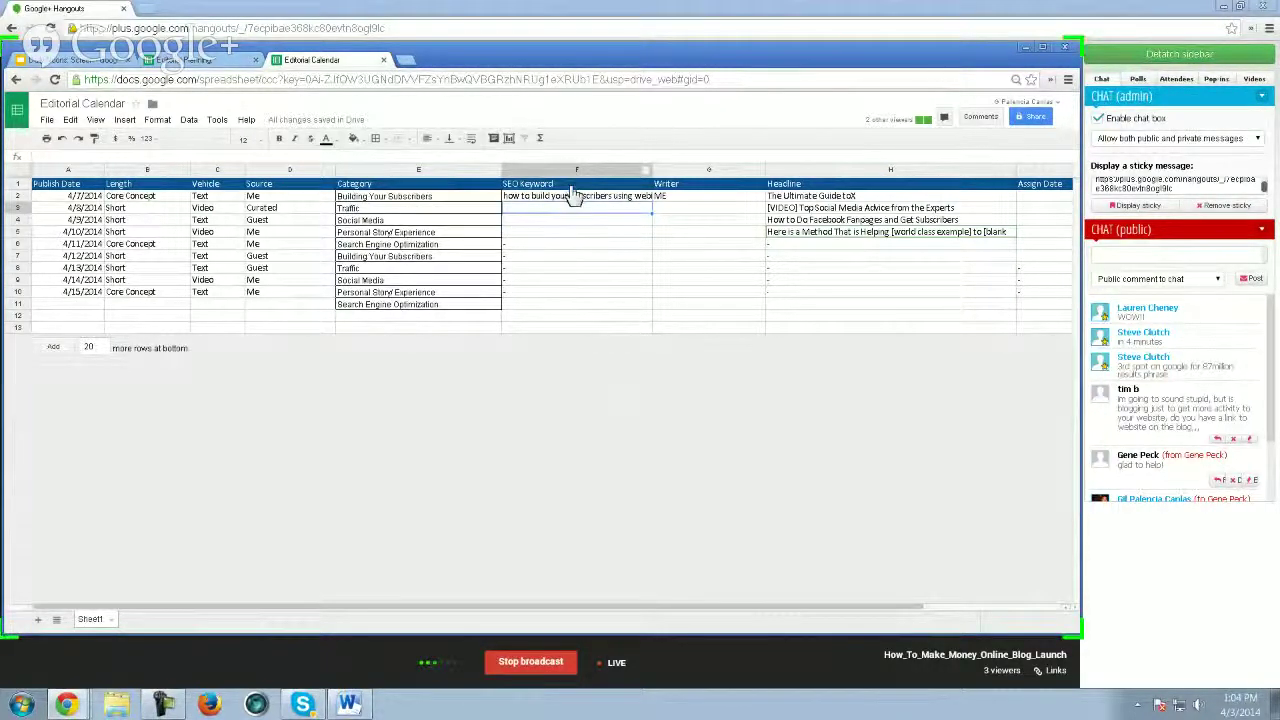
pyautogui.click(579, 199)
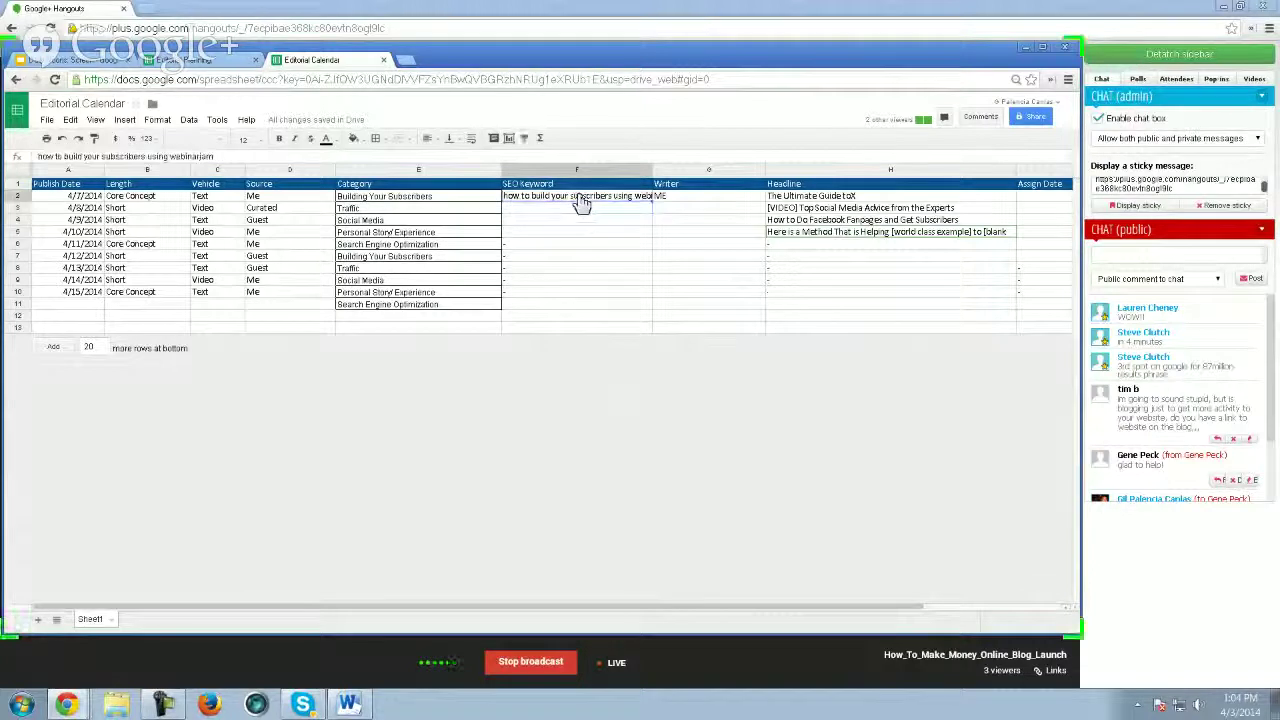
pyautogui.click(725, 199)
pyautogui.click(716, 214)
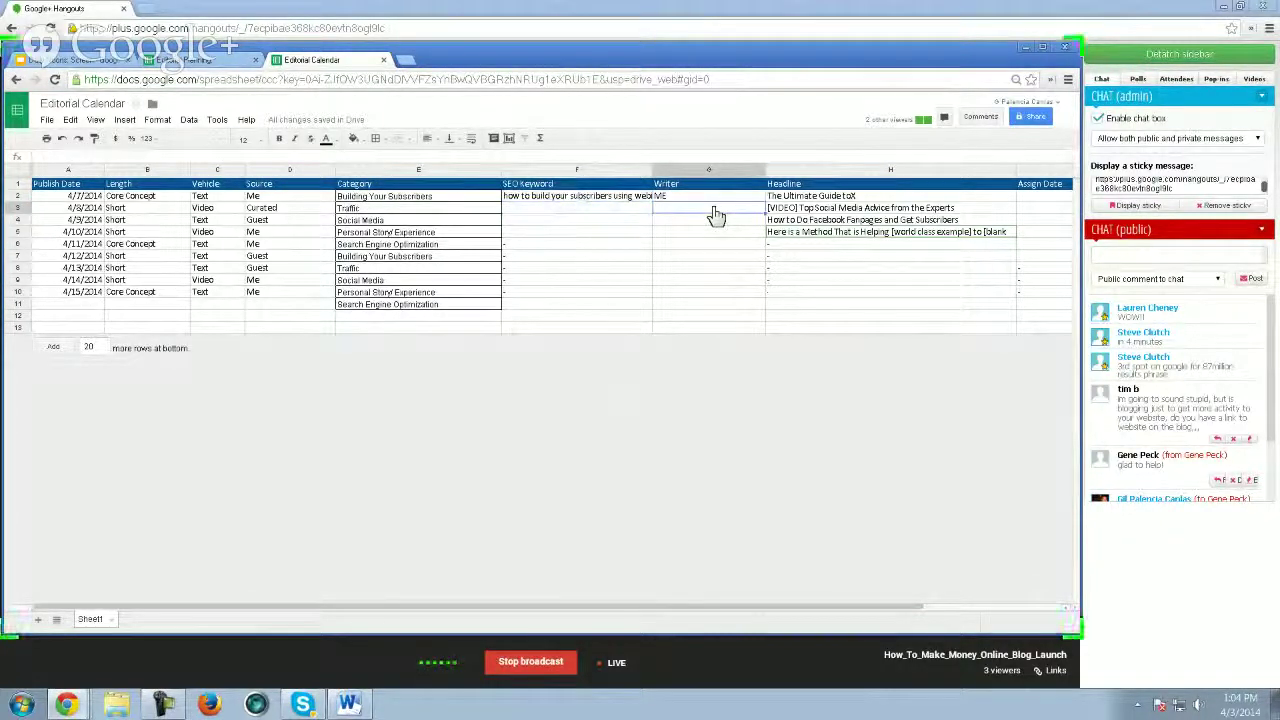
pyautogui.click(688, 221)
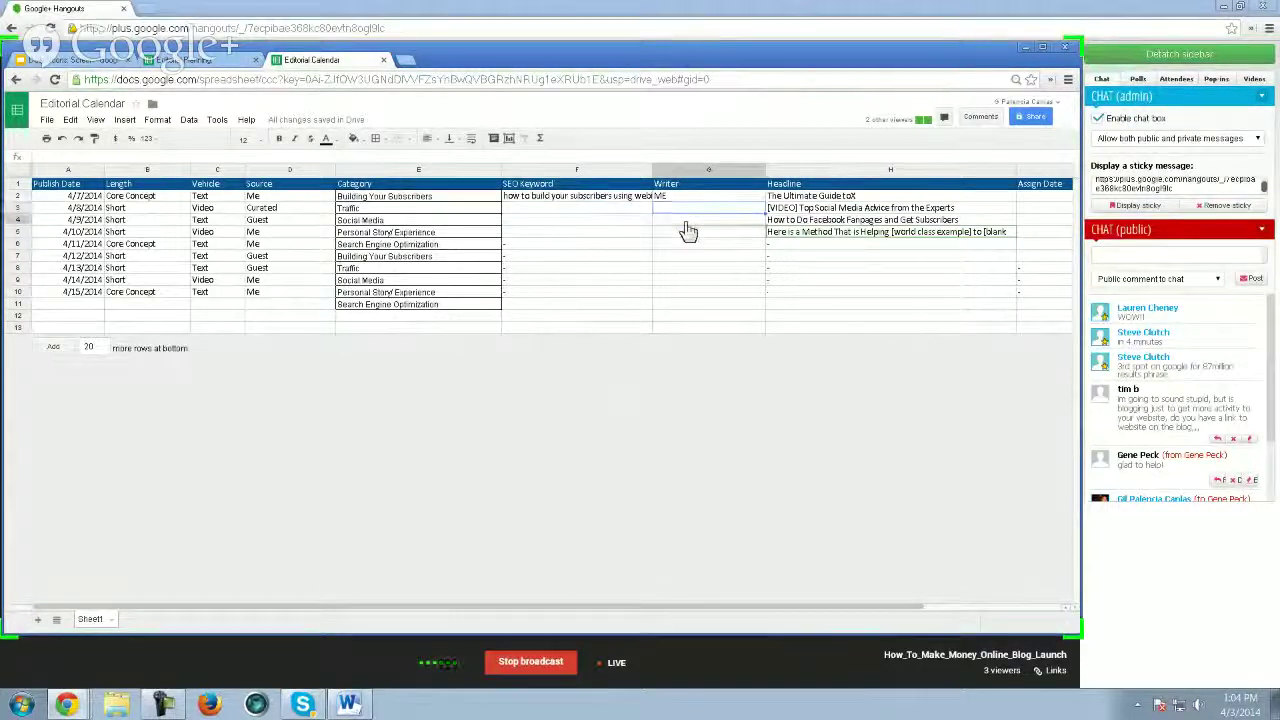
pyautogui.click(701, 236)
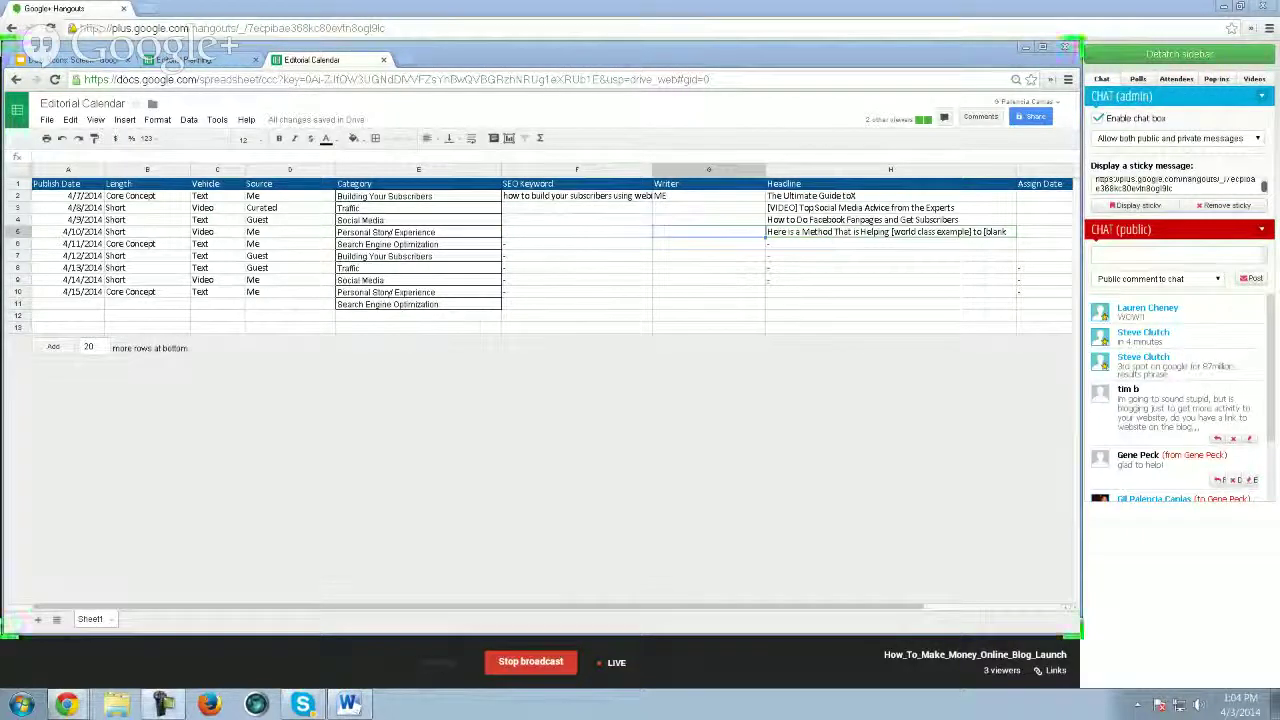
pyautogui.click(88, 64)
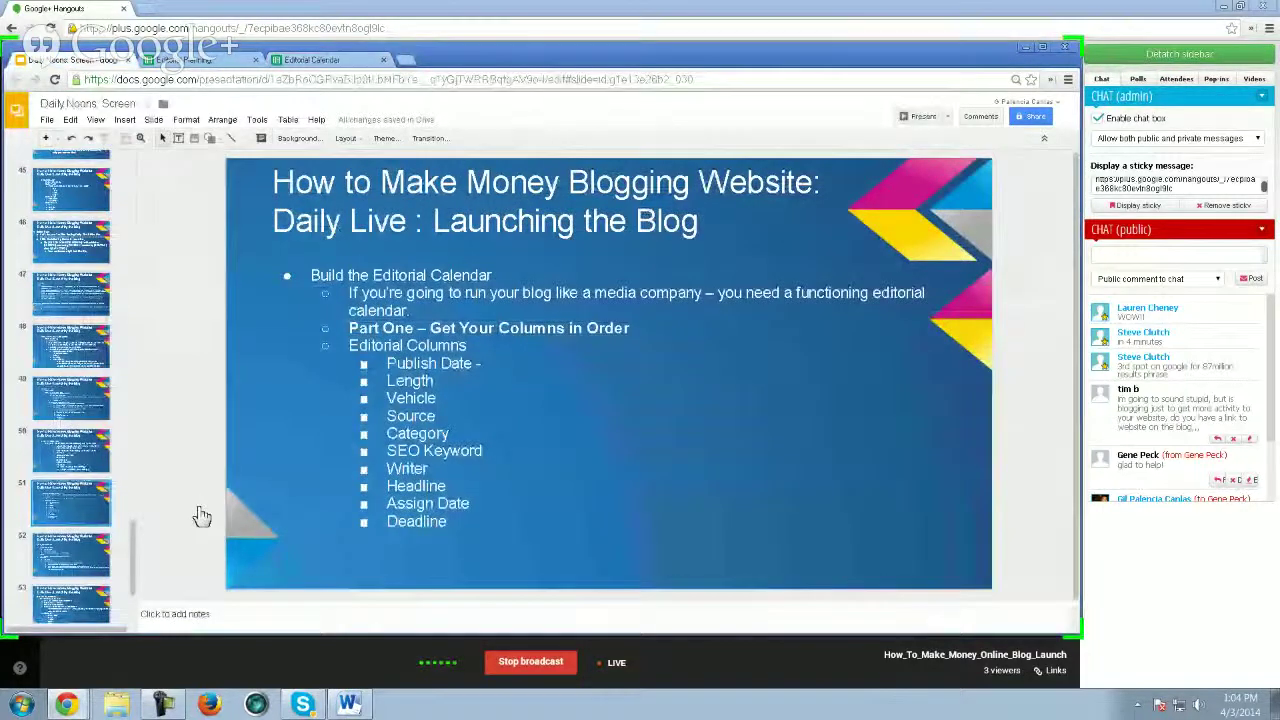
pyautogui.press('Down')
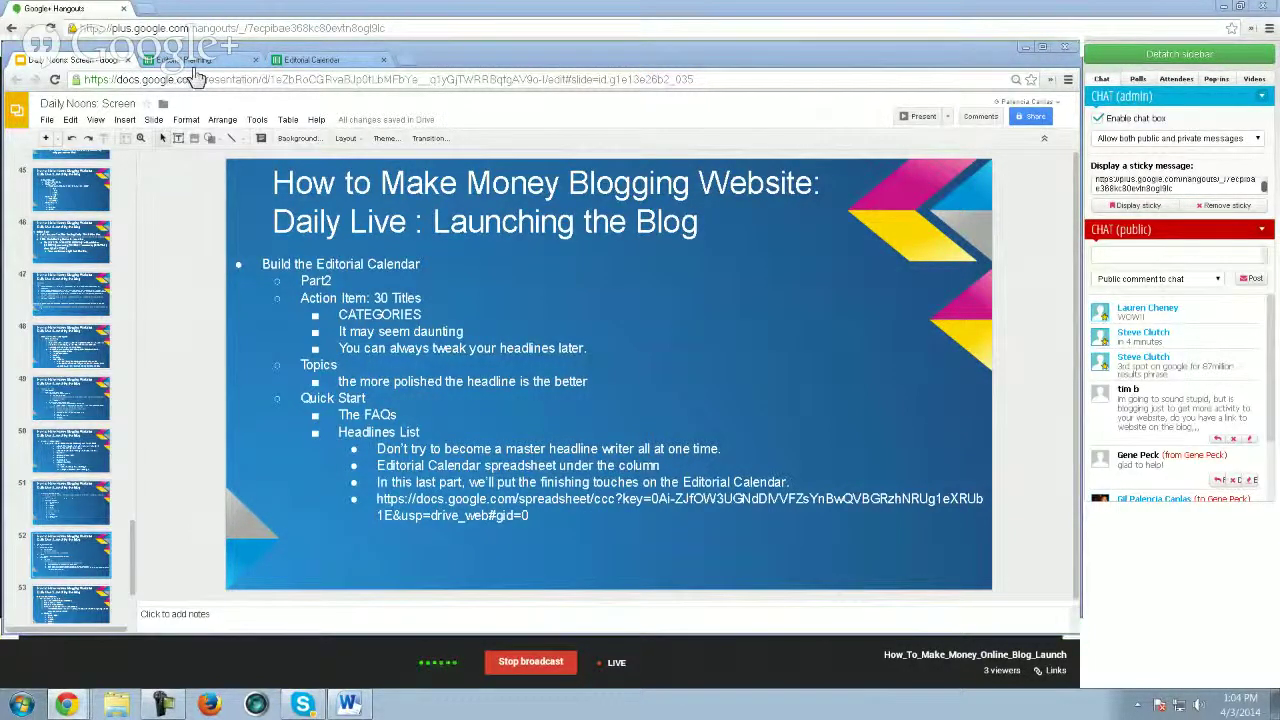
# - Review the [VIDEO] Top Social Media Advice headline in row 3, then switch to the Daily Noons Screen deck
pyautogui.click(308, 62)
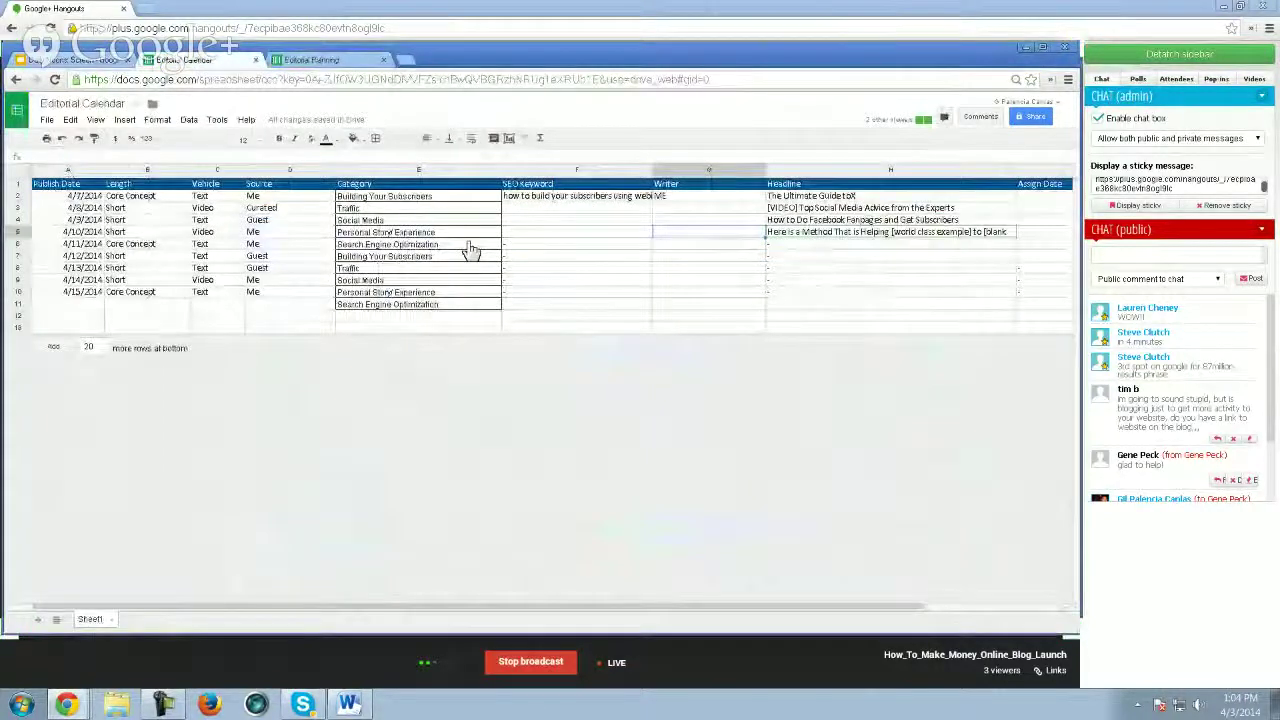
pyautogui.click(790, 207)
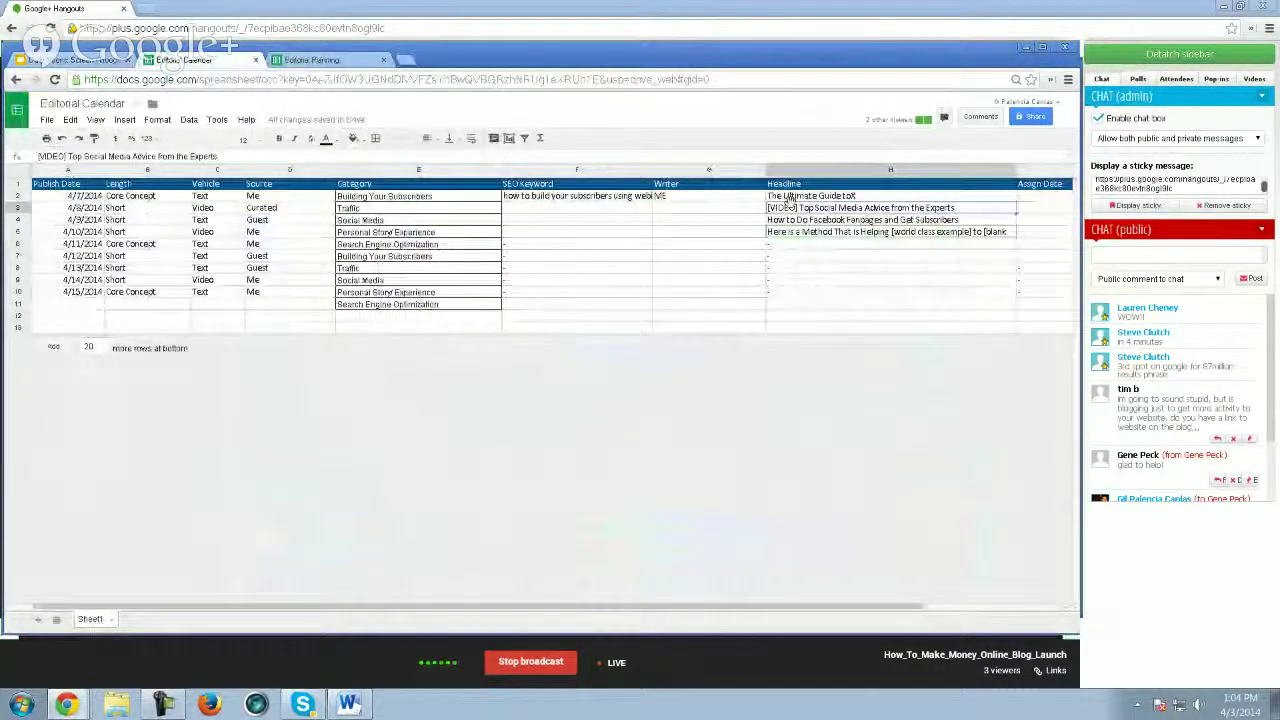
pyautogui.hscroll(2, 790, 200)
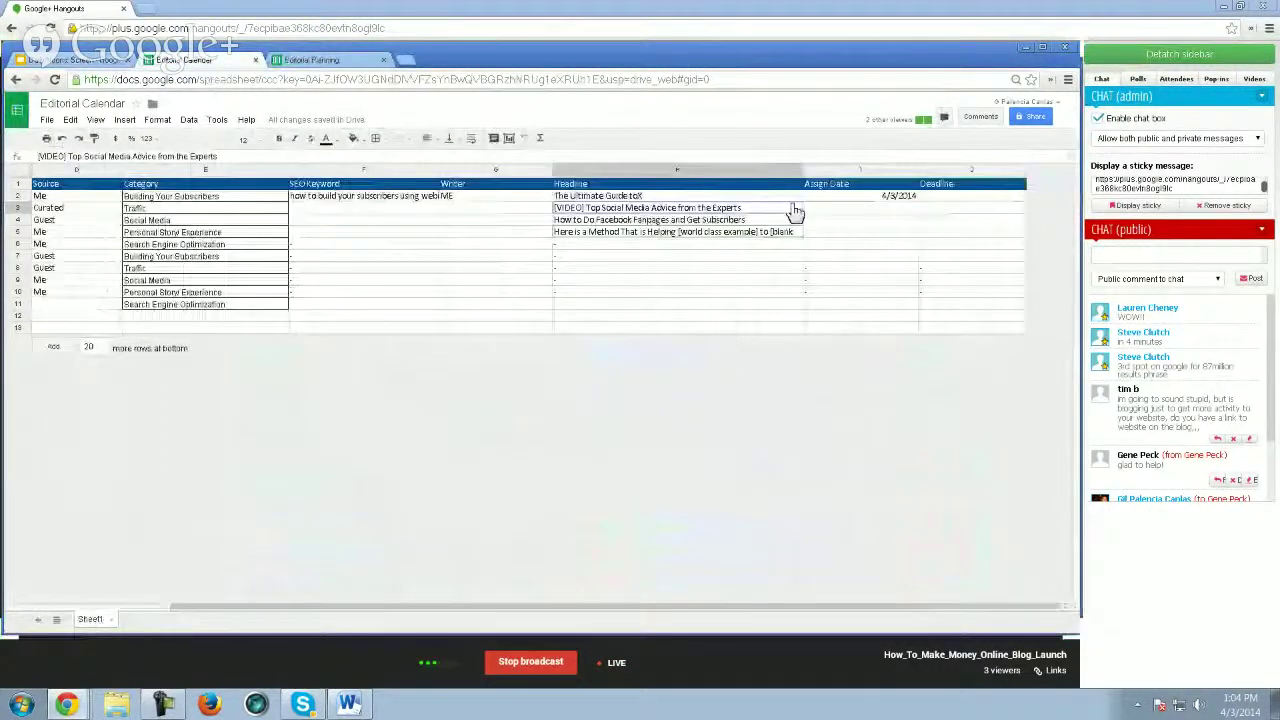
pyautogui.press('Left')
pyautogui.press('Left')
pyautogui.press('Left')
pyautogui.press('Left')
pyautogui.press('Left')
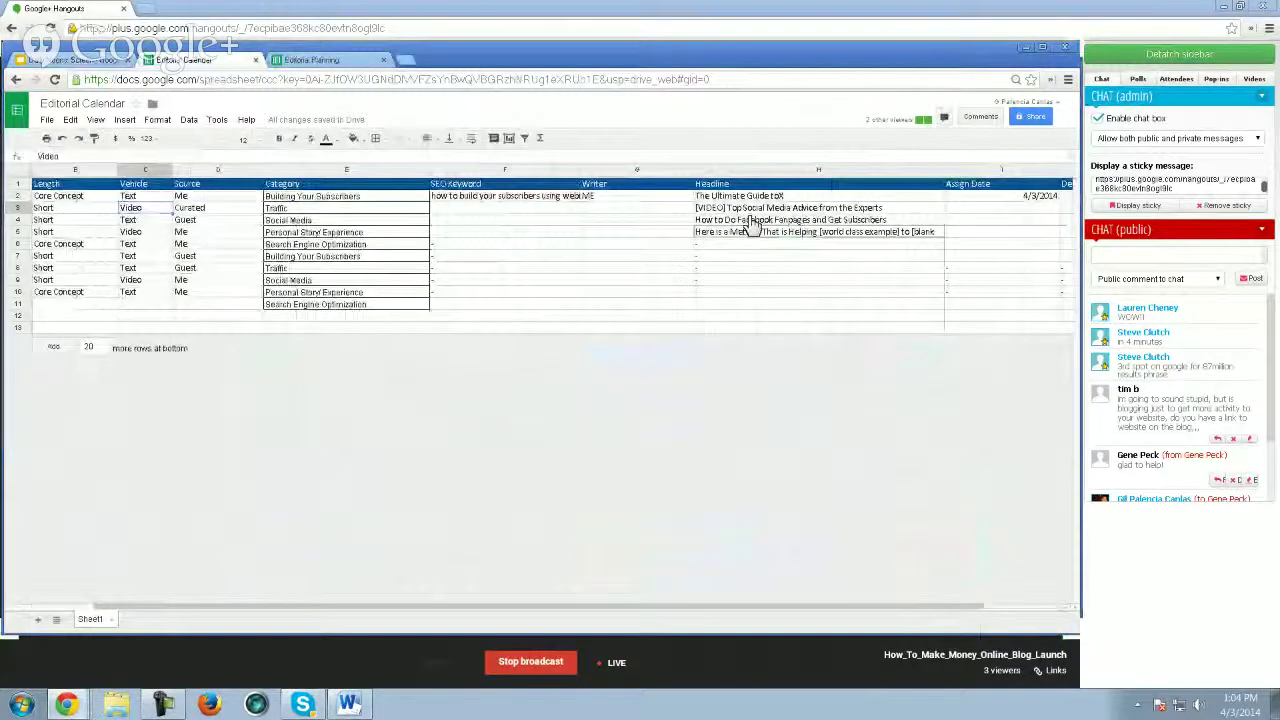
pyautogui.press('Right')
pyautogui.press('Right')
pyautogui.press('Right')
pyautogui.press('Right')
pyautogui.press('Right')
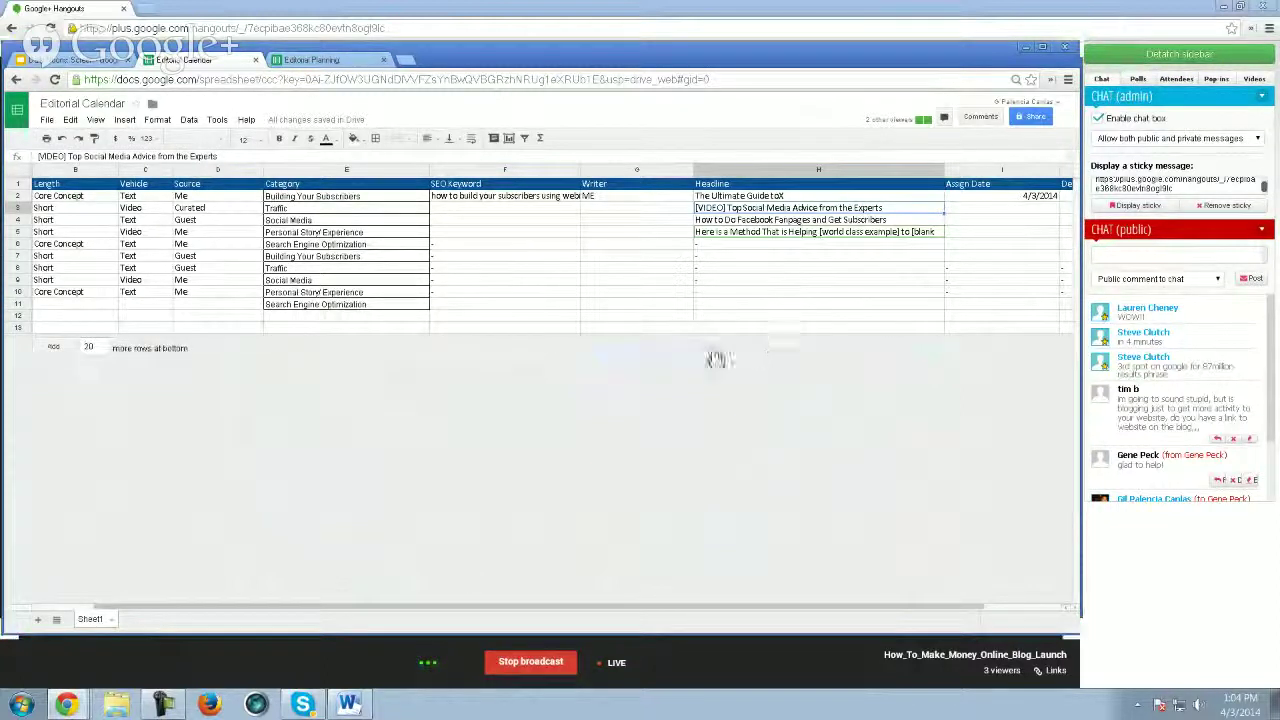
pyautogui.click(63, 61)
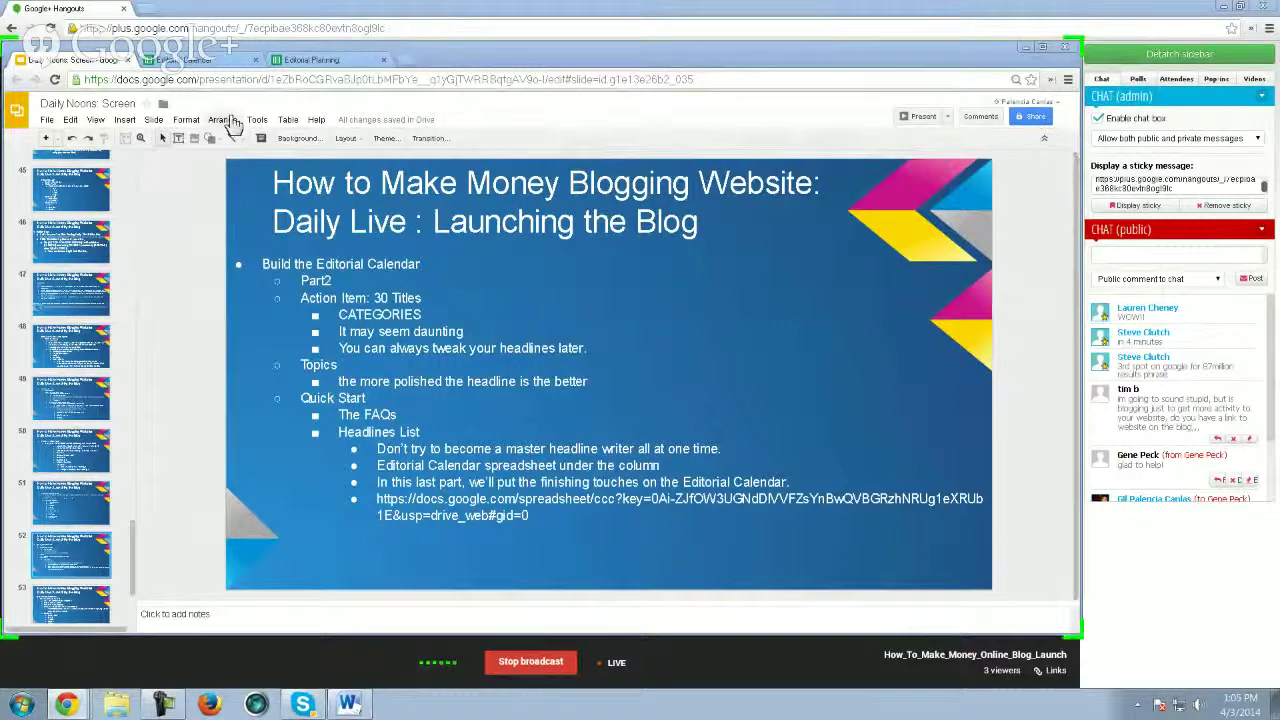
# - Back in the Editorial Calendar, add a new blank Sheet2
pyautogui.click(229, 63)
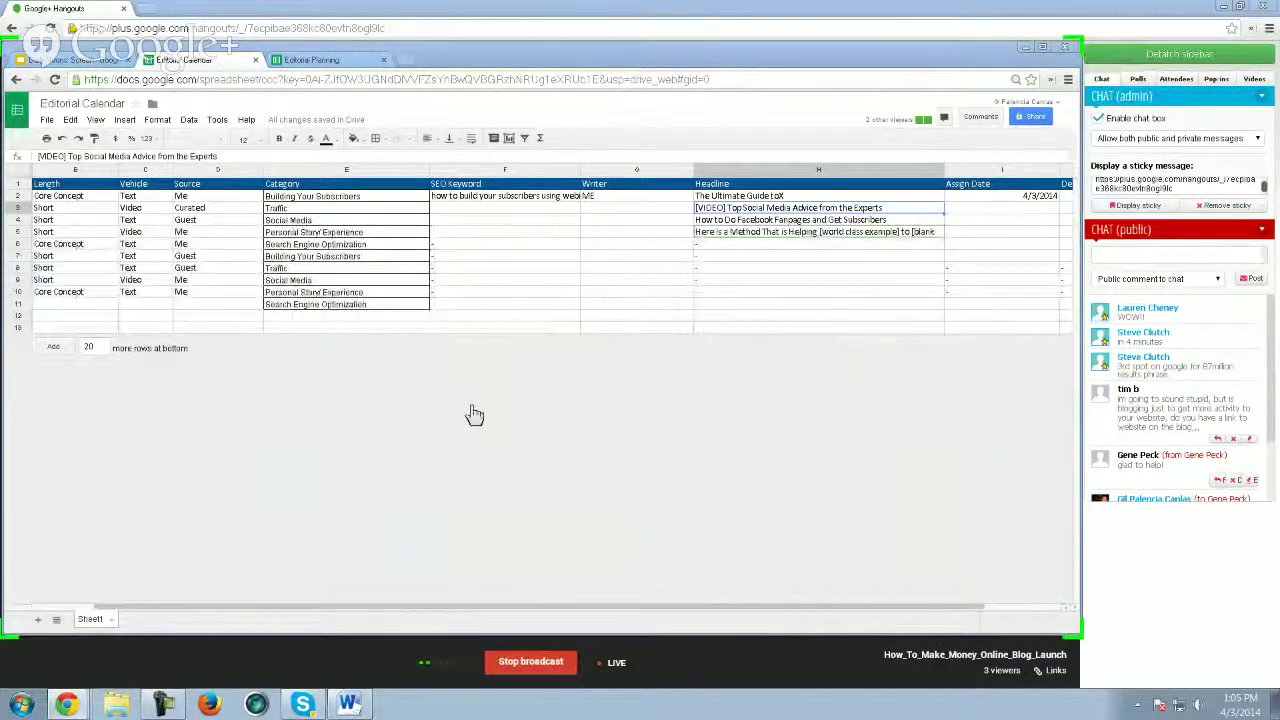
pyautogui.click(38, 620)
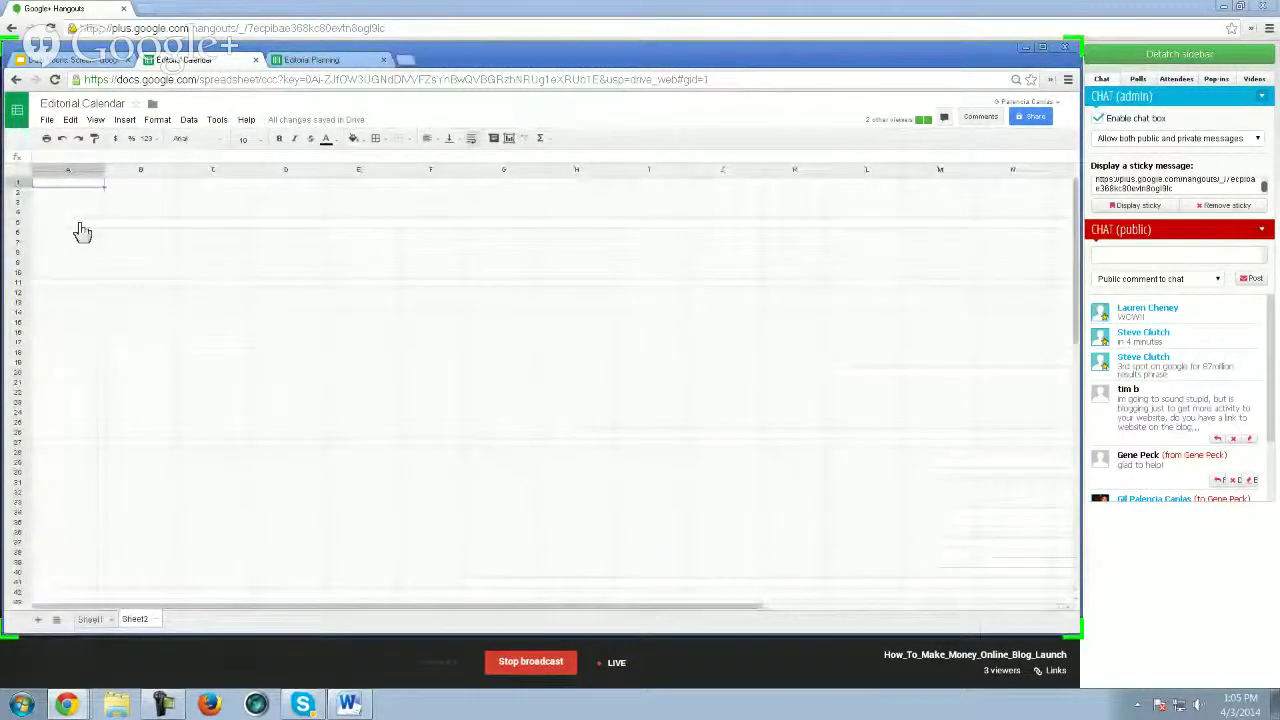
# - Paste the 13 headline templates into Sheet2 column A, widen the column, and move to A15
pyautogui.hotkey('ctrl', 'v')
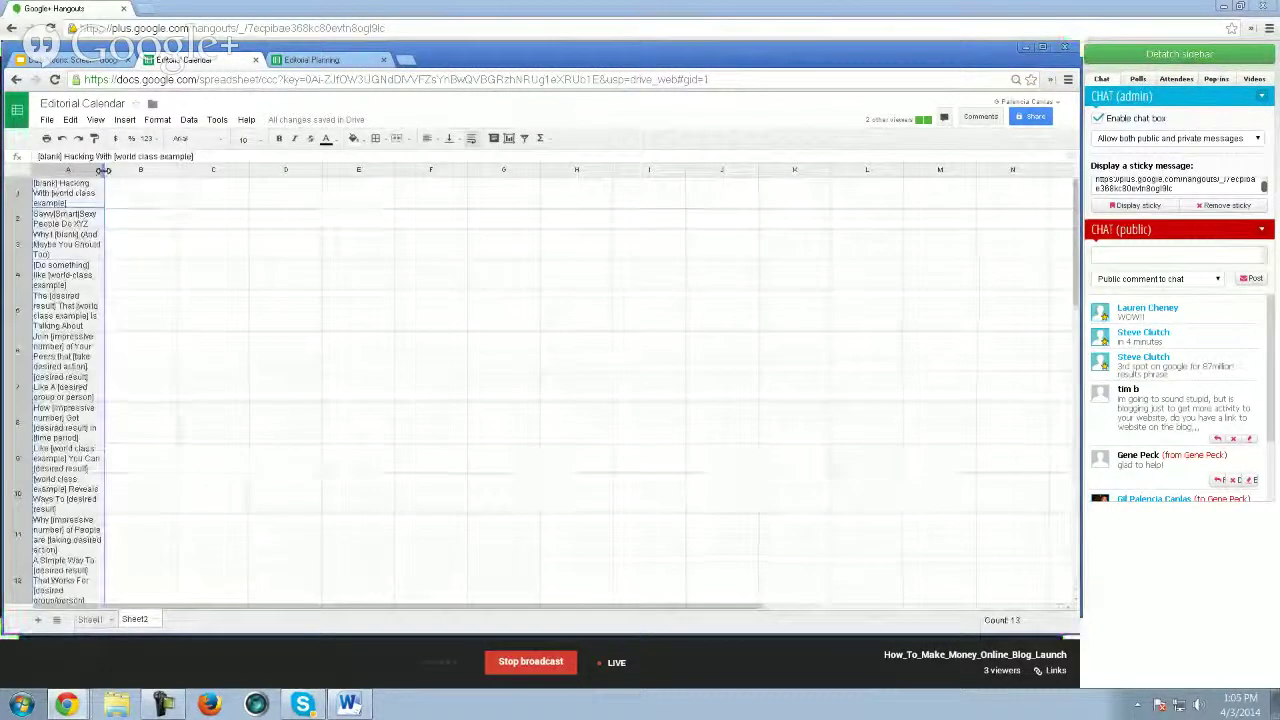
pyautogui.moveTo(104, 169); pyautogui.dragTo(495, 165)
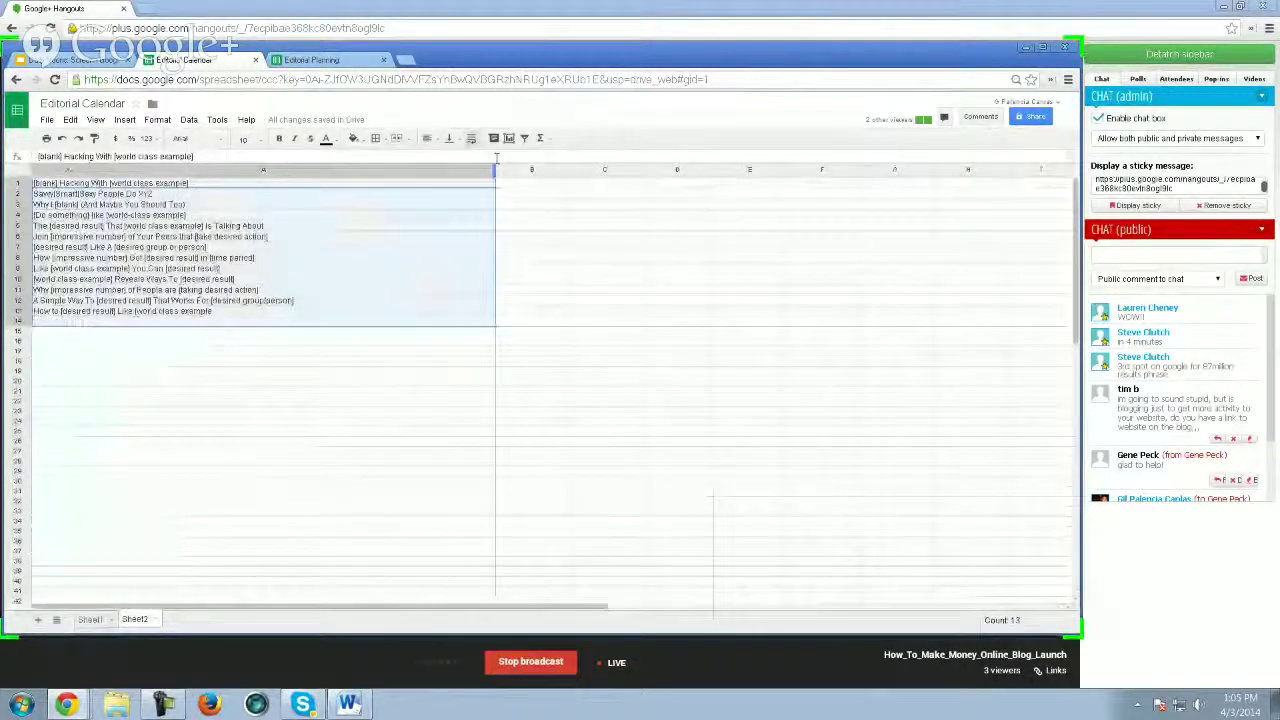
pyautogui.click(263, 290)
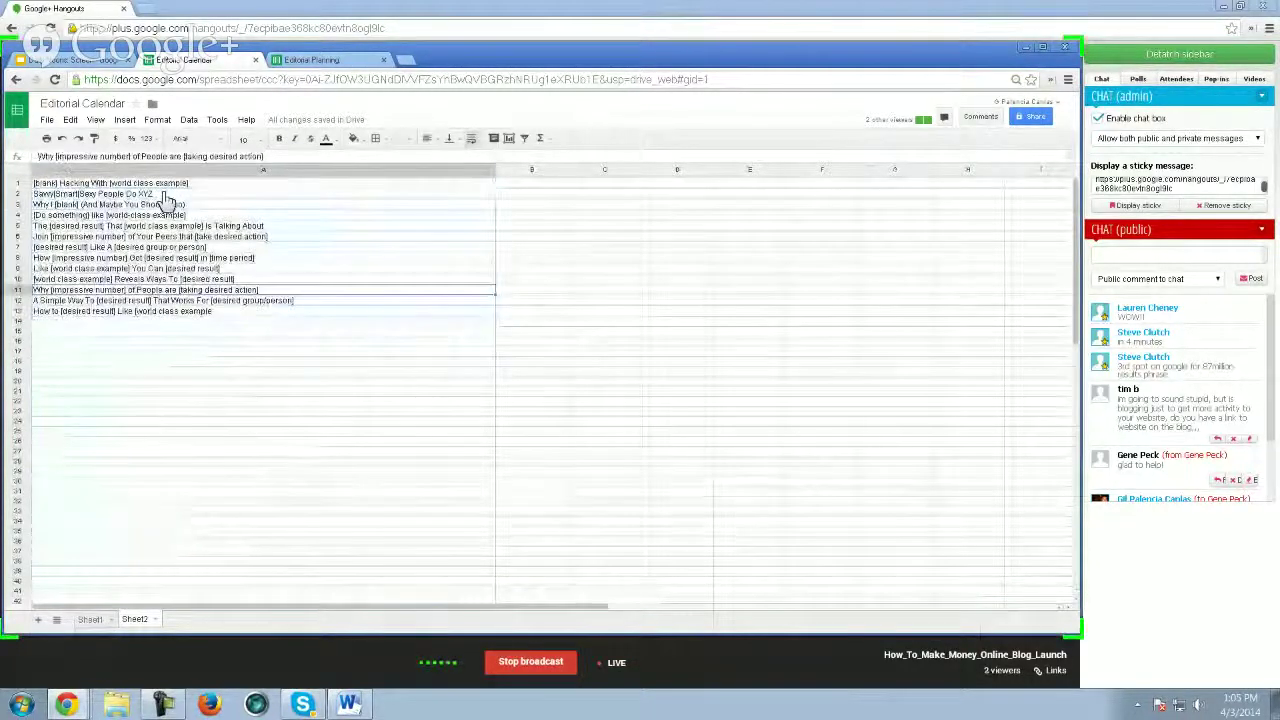
pyautogui.press('Down')
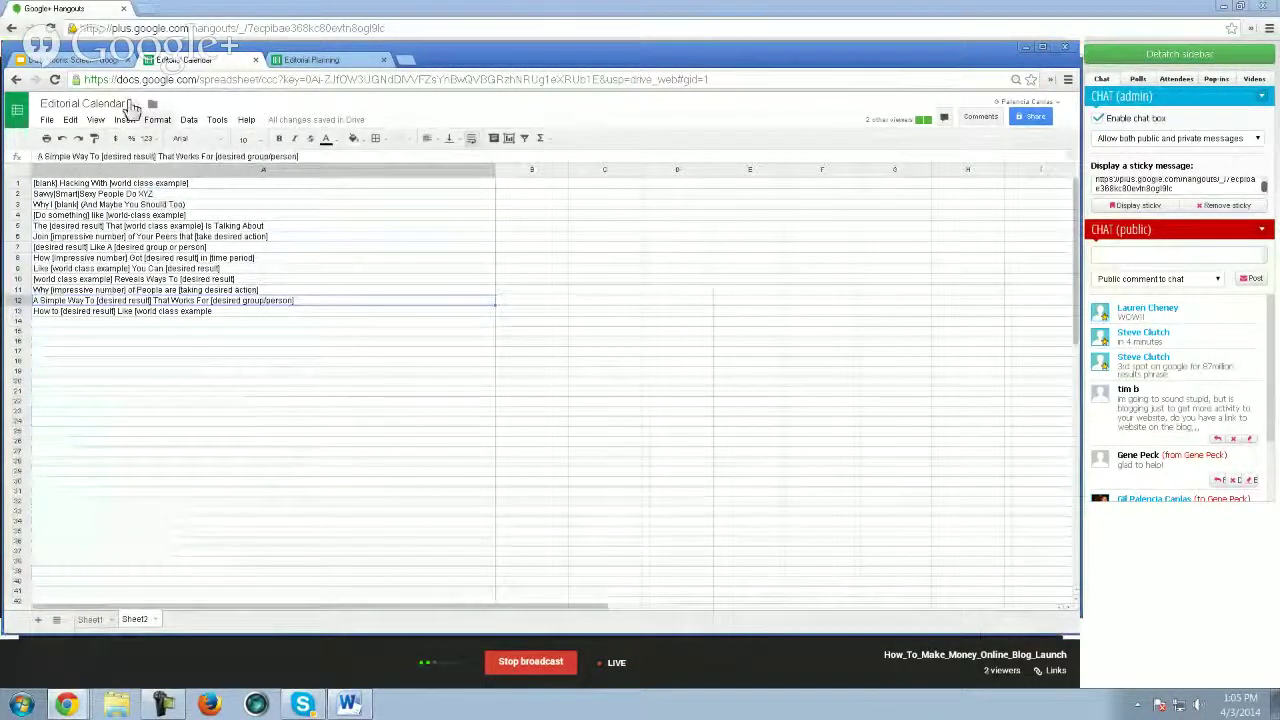
pyautogui.click(91, 619)
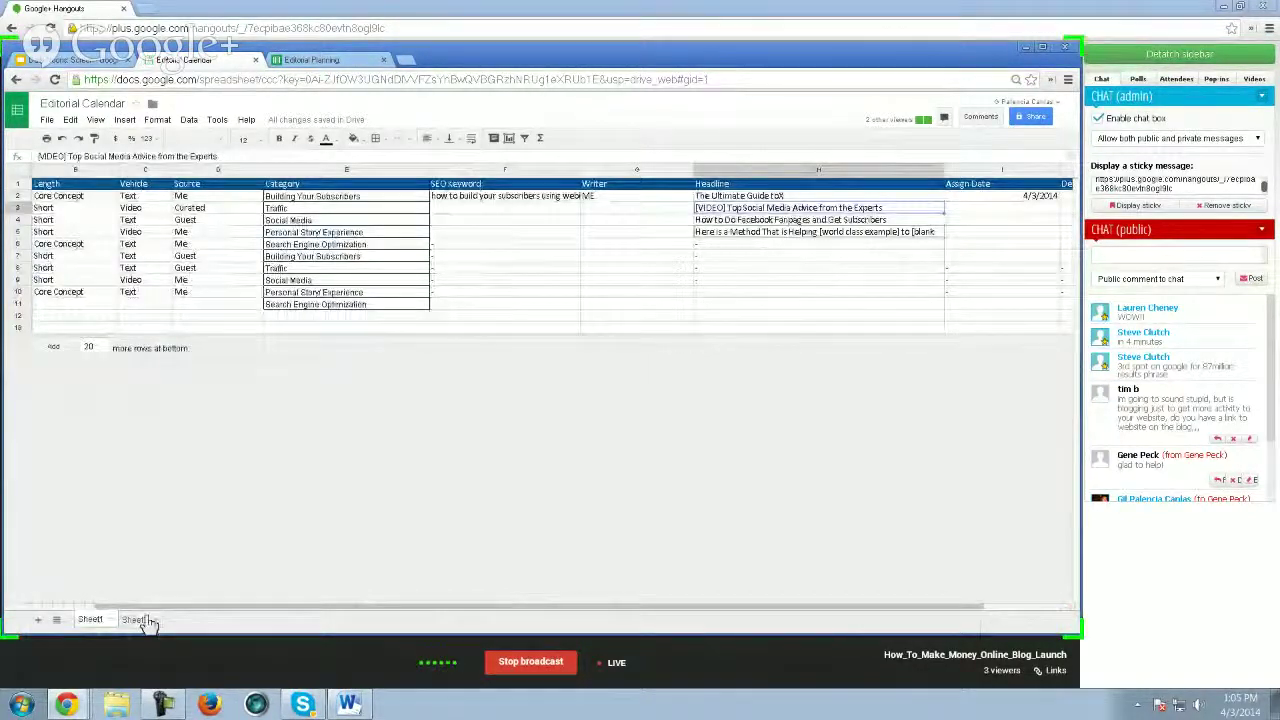
pyautogui.click(134, 619)
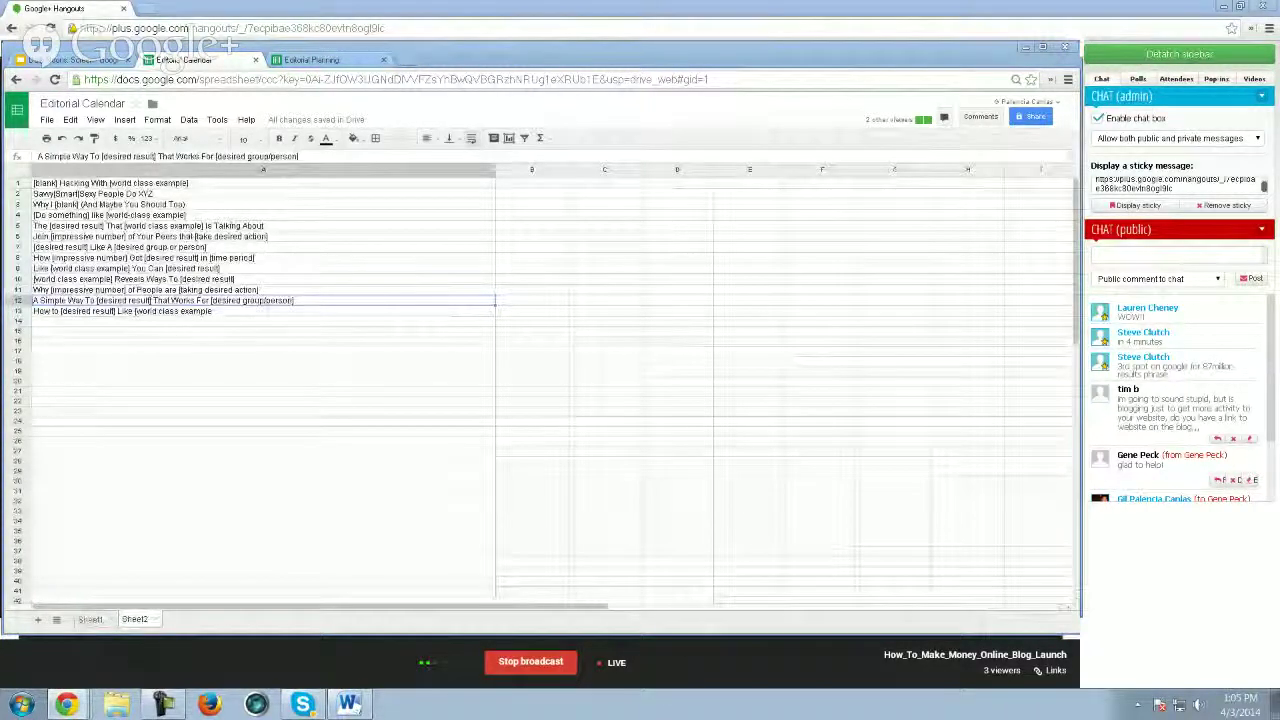
pyautogui.click(108, 278)
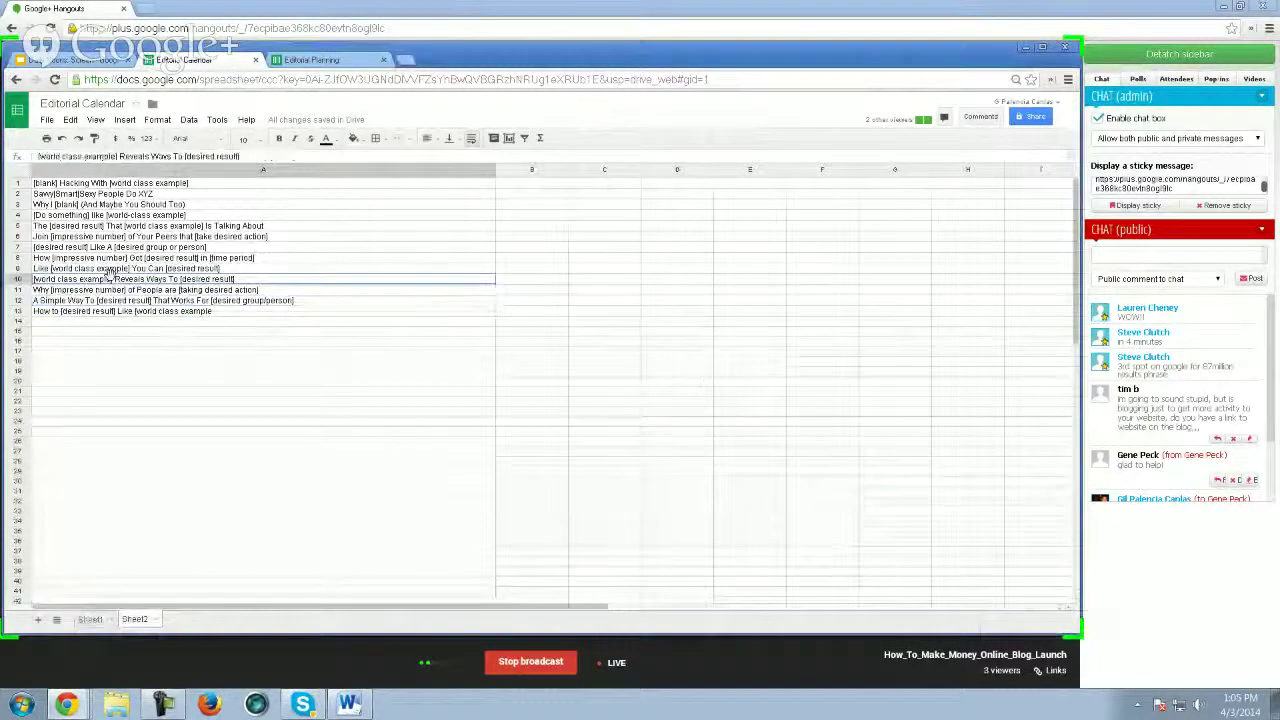
pyautogui.press('Down')
pyautogui.press('Down')
pyautogui.press('Down')
pyautogui.press('Down')
pyautogui.press('Down')
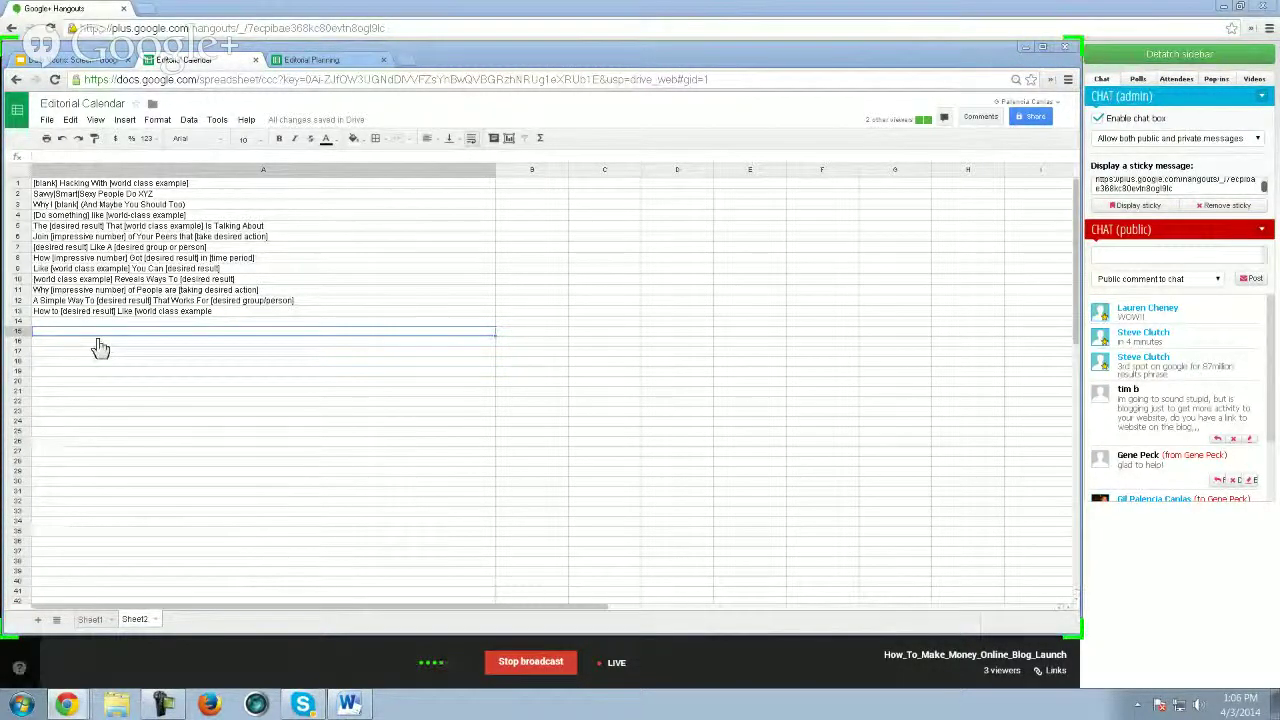
# - Paste 14 more templates from A15, ending with 'The Ugly Truth About [blank]', and review rows 26 and 17
pyautogui.hotkey('ctrl', 'v')
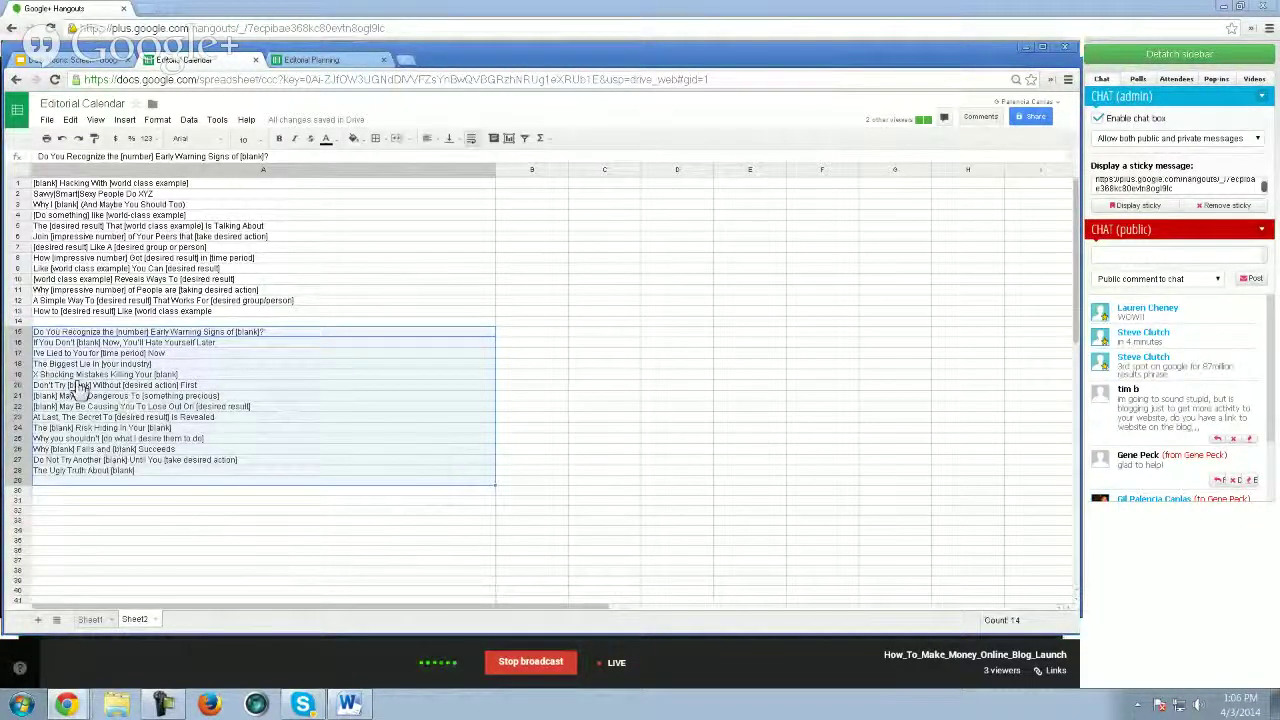
pyautogui.click(72, 450)
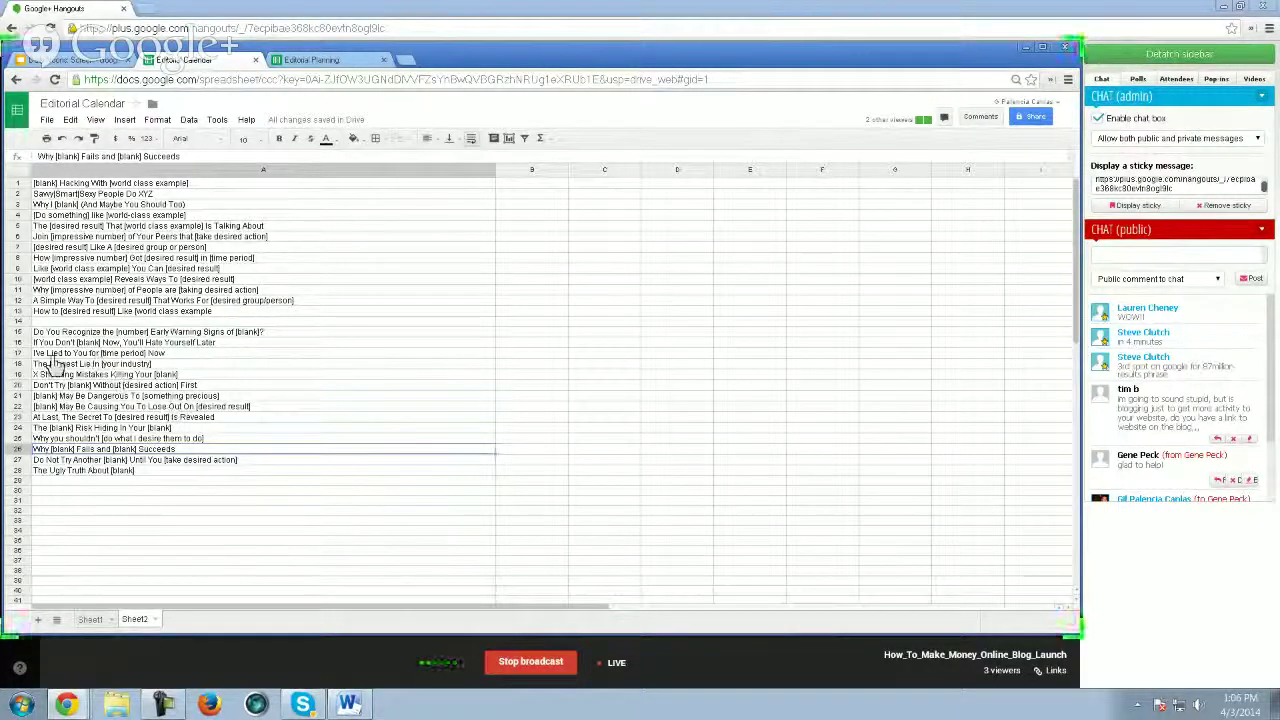
pyautogui.click(110, 354)
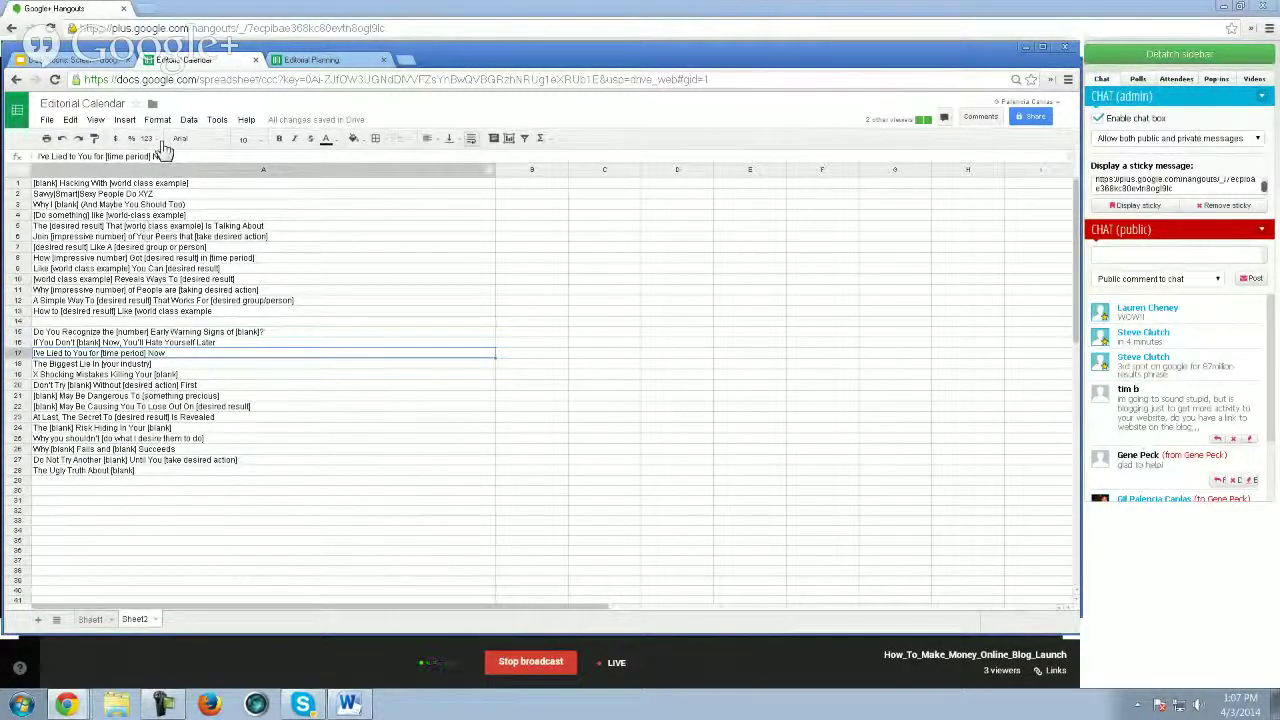
pyautogui.click(80, 61)
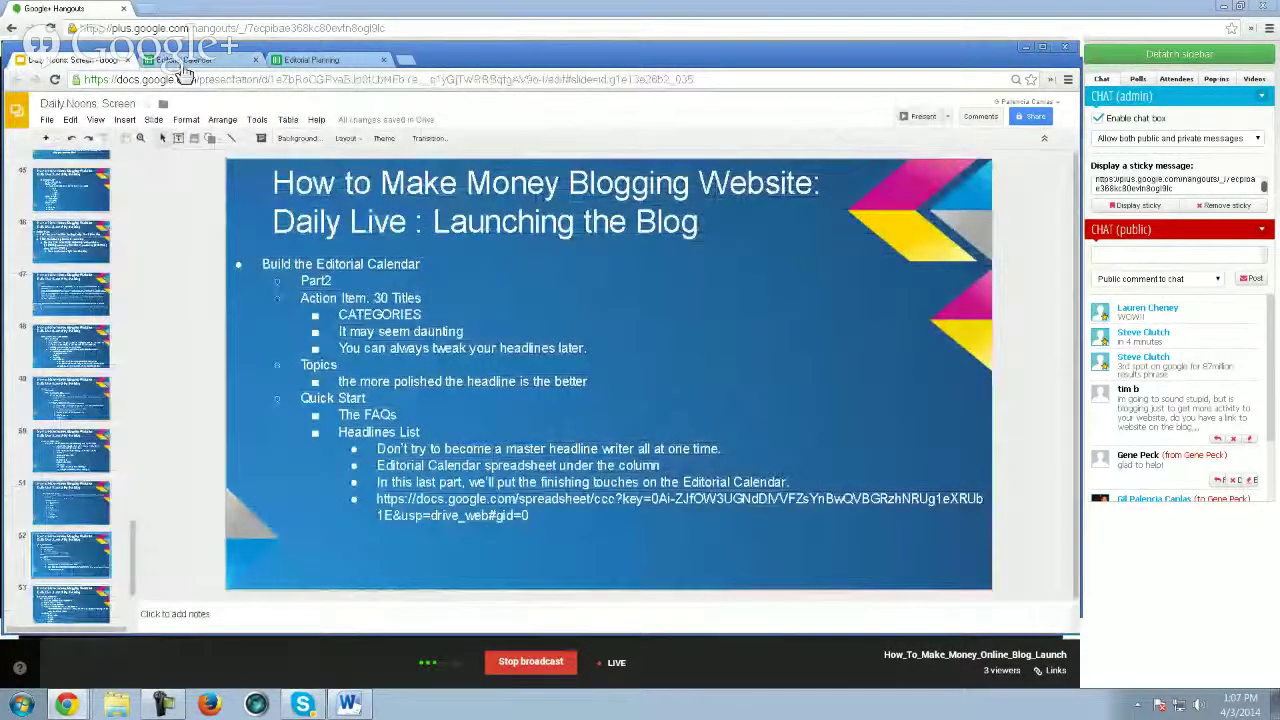
pyautogui.click(182, 63)
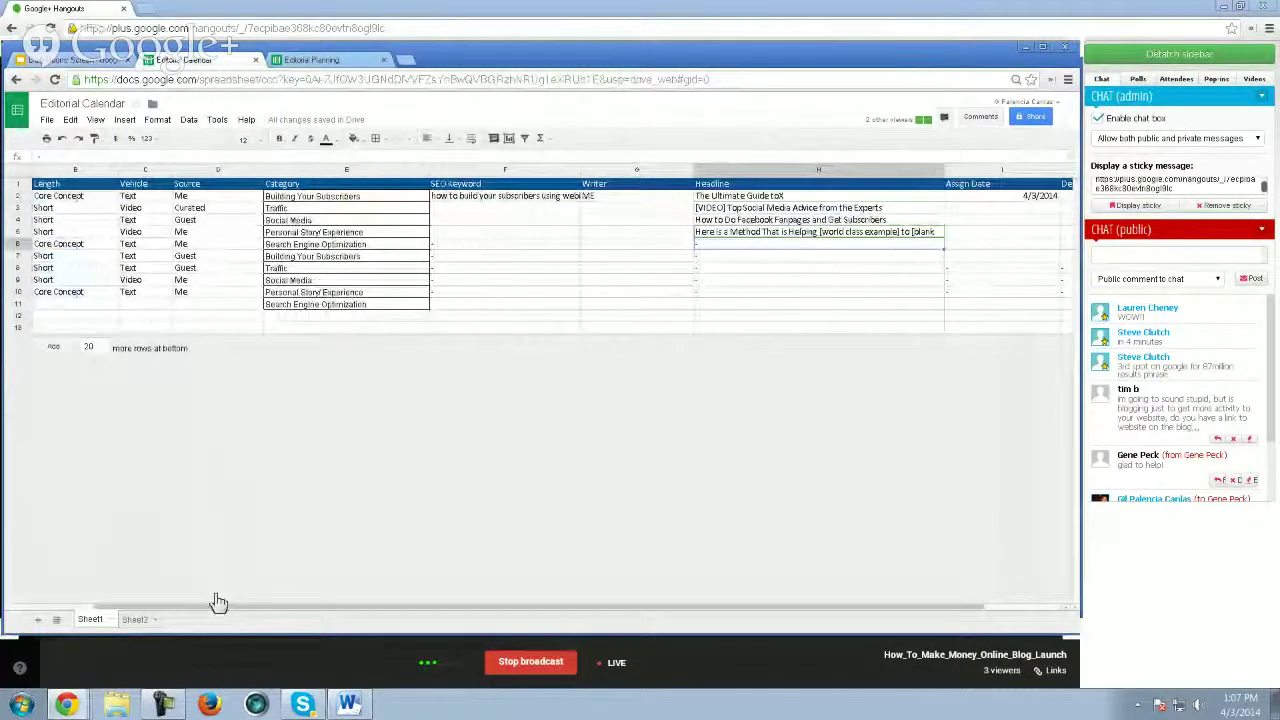
pyautogui.click(135, 619)
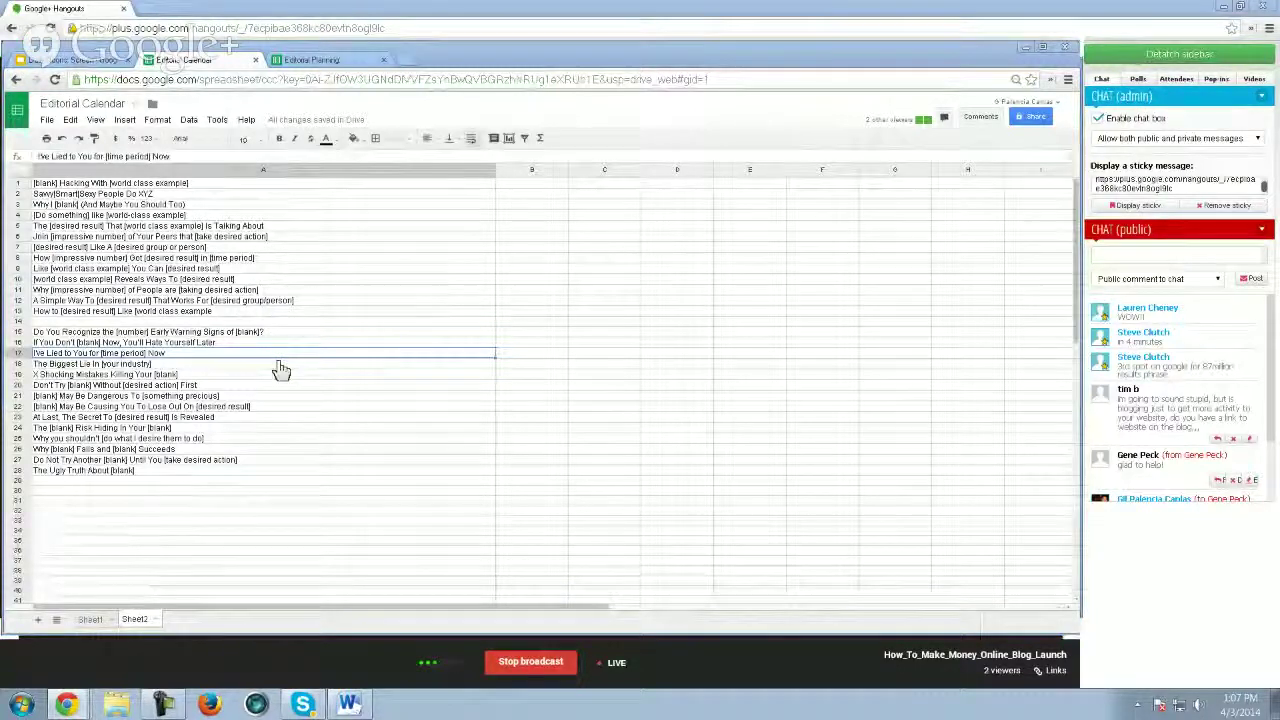
pyautogui.click(140, 491)
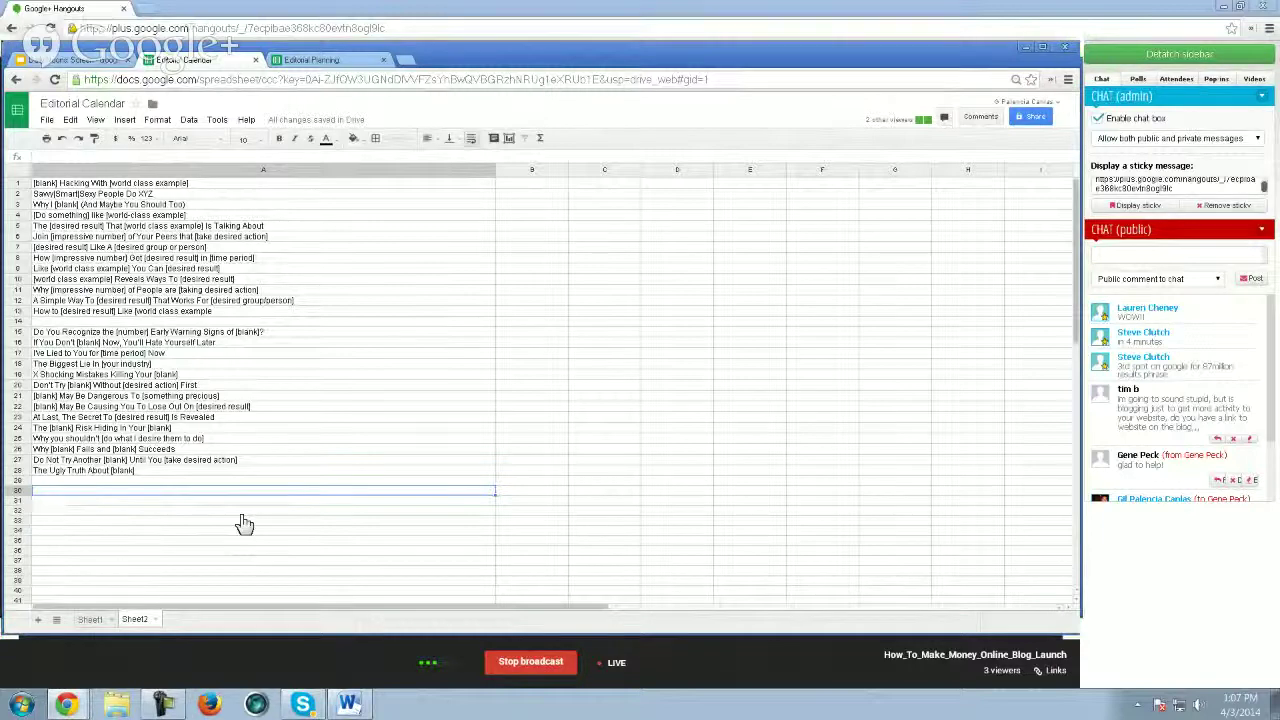
# - Add the third batch of templates from A30, starting 'Where [desired result] Is And How To Get It', and review them
pyautogui.hotkey('ctrl', 'shift', 'Down')
pyautogui.scroll(-2, 300, 535)
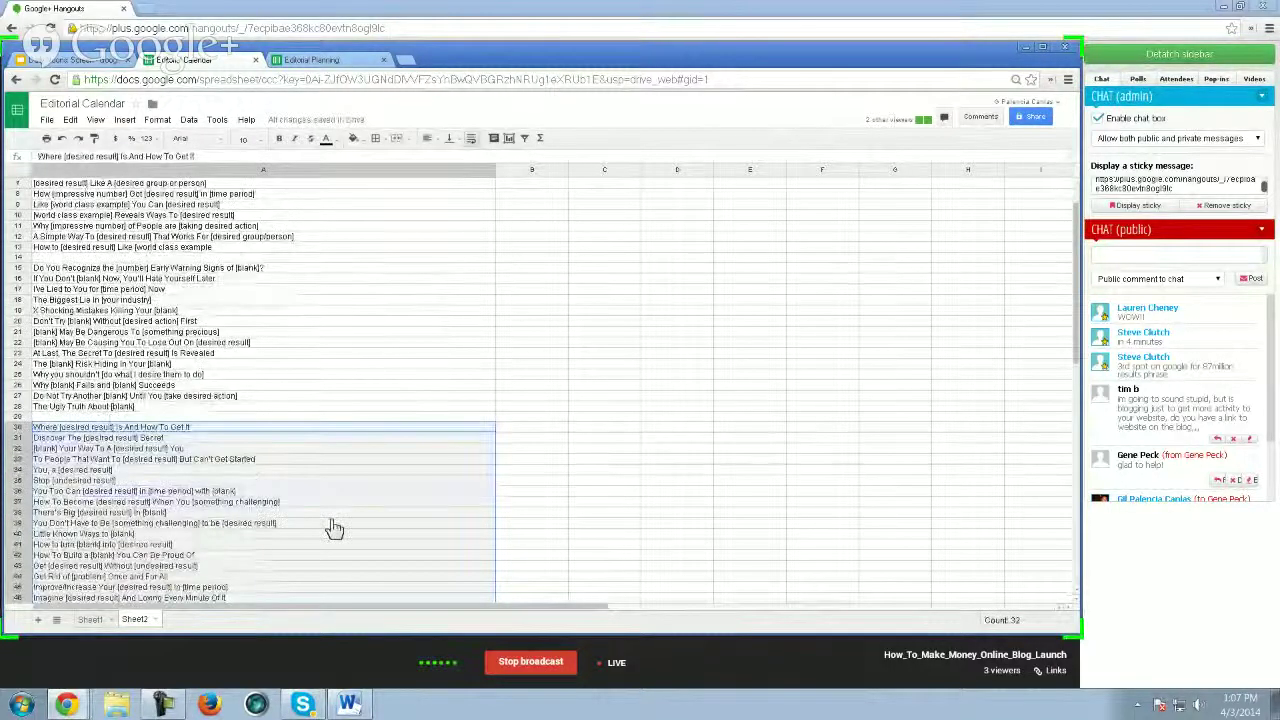
pyautogui.scroll(-1, 325, 521)
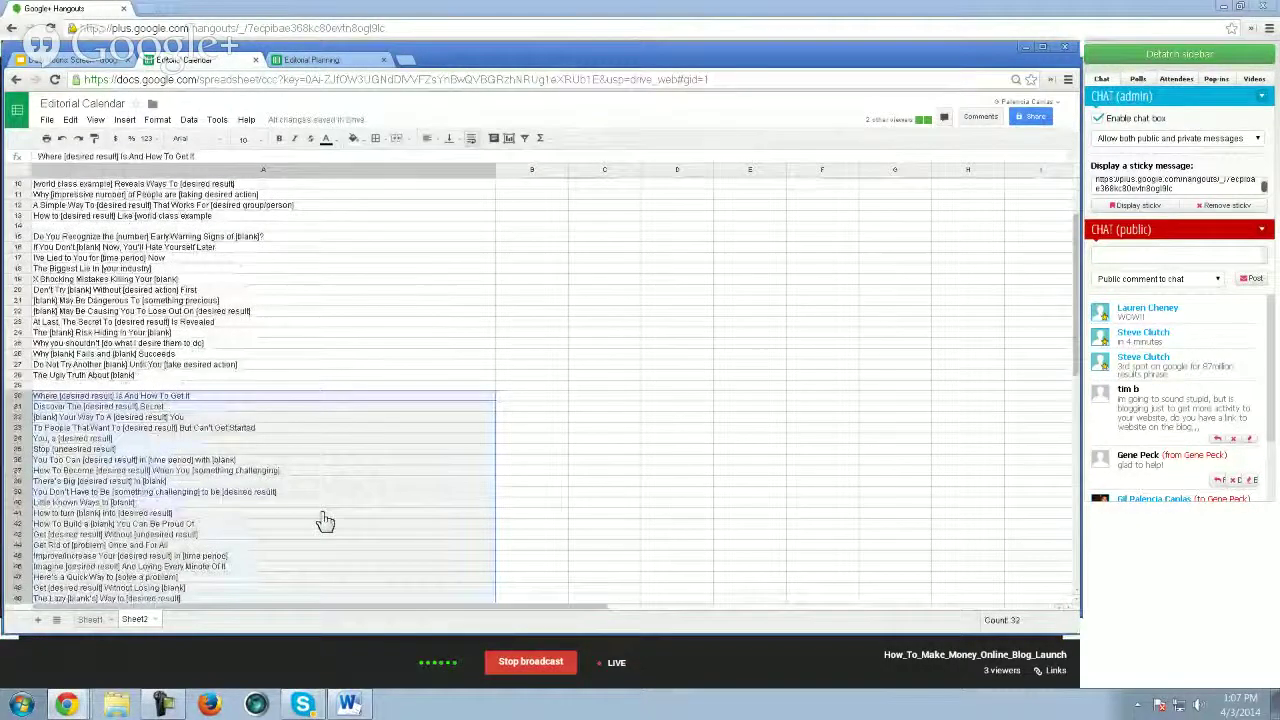
pyautogui.scroll(-3, 325, 521)
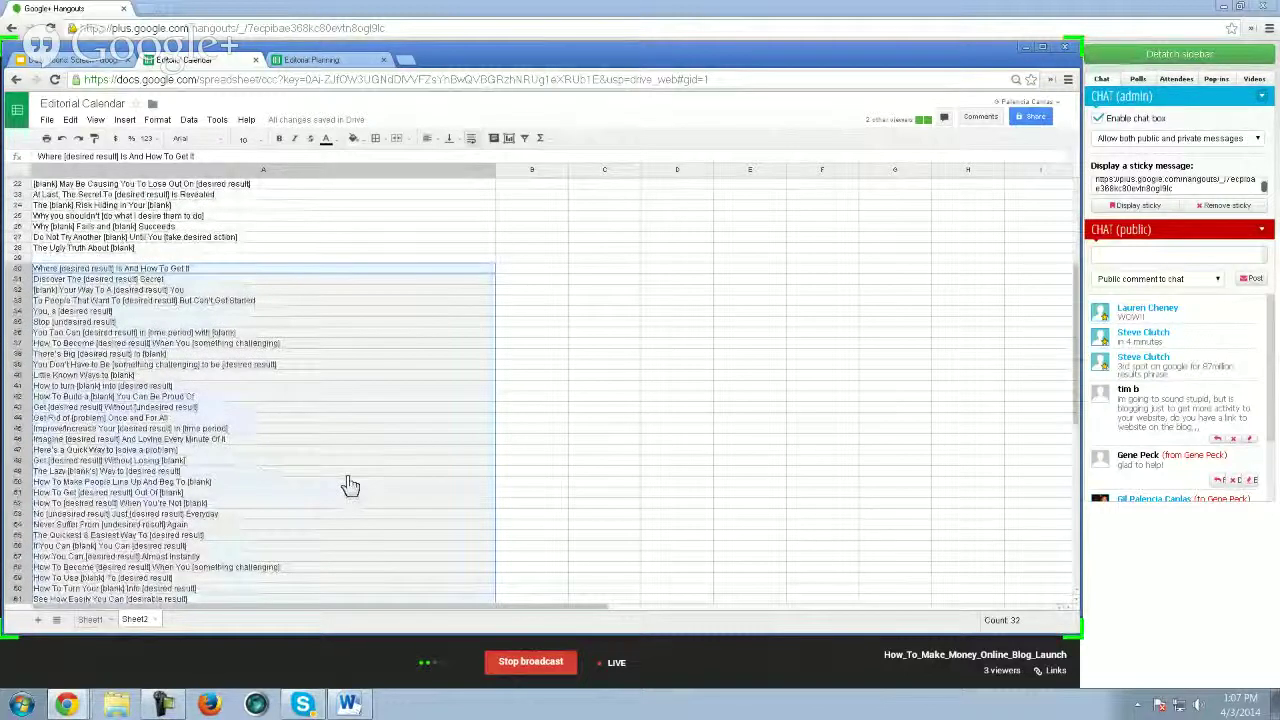
pyautogui.click(194, 355)
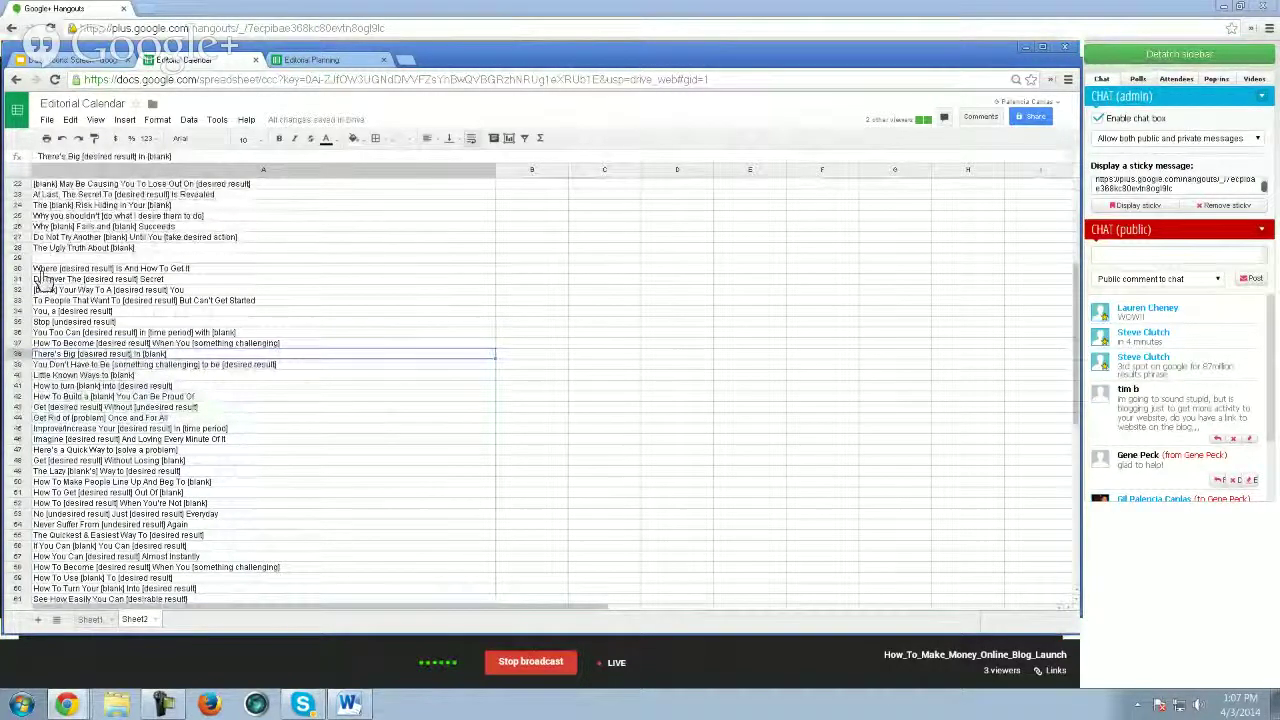
pyautogui.click(188, 269)
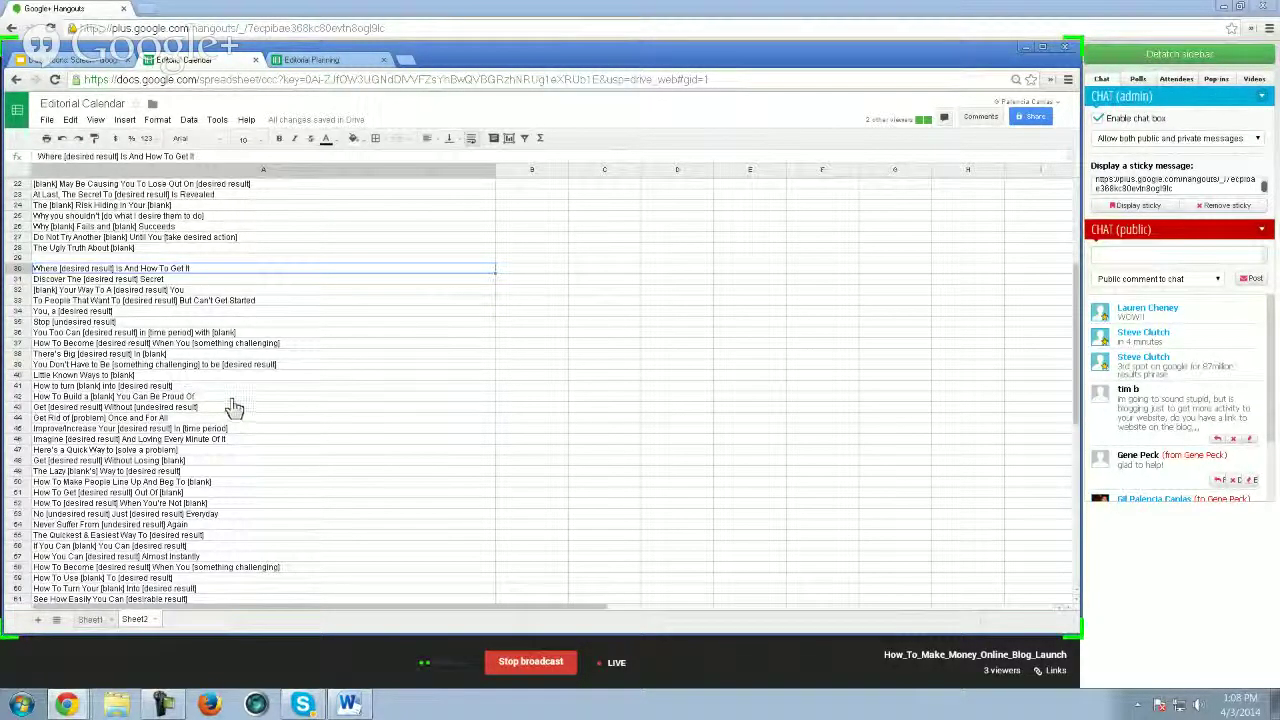
# - Select the templates in rows 30–61, ending 'See How Easily You Can [desirable result]', then return to Sheet1
pyautogui.click(70, 429)
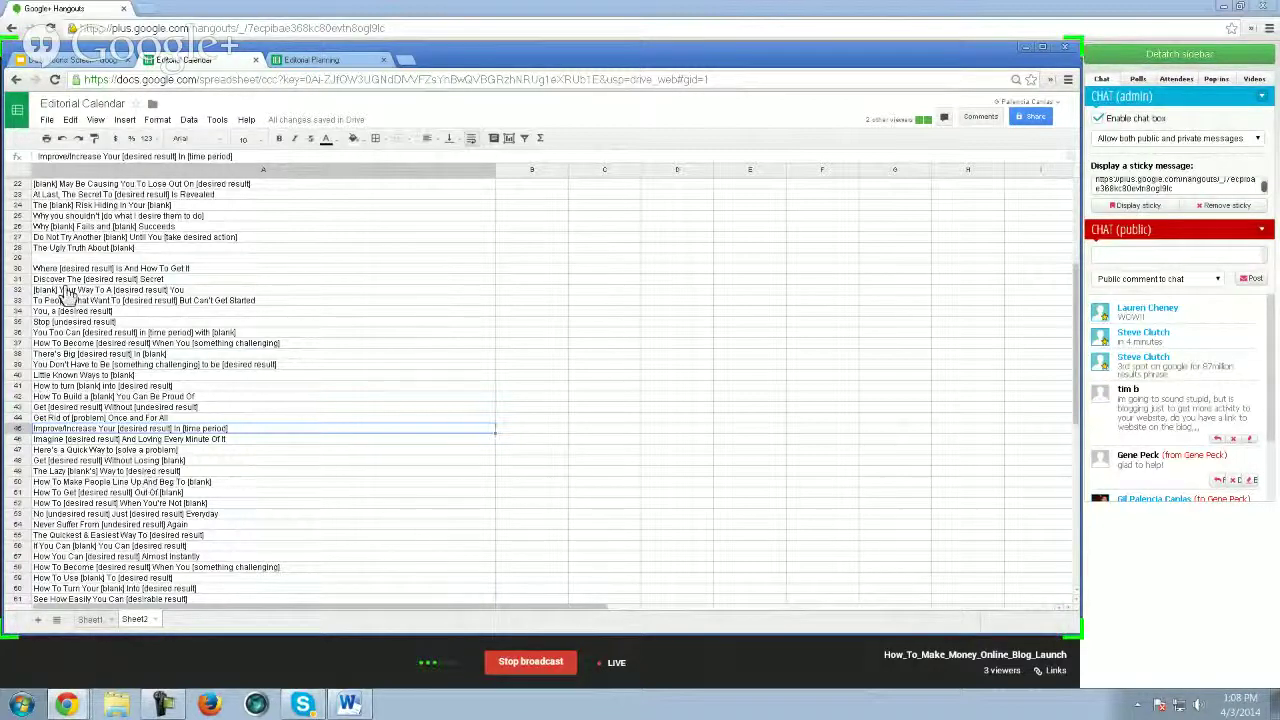
pyautogui.moveTo(45, 268); pyautogui.dragTo(110, 367)
pyautogui.moveTo(115, 447); pyautogui.dragTo(115, 449)
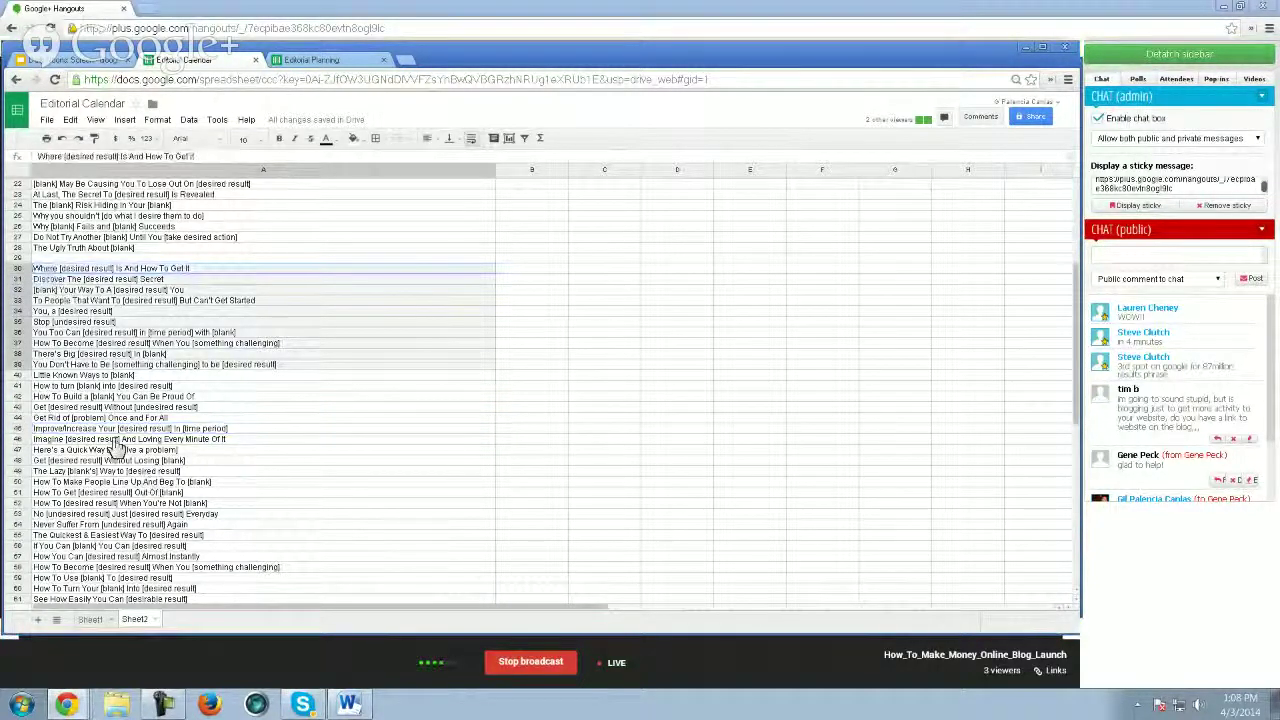
pyautogui.scroll(-2, 115, 449)
pyautogui.moveTo(204, 543); pyautogui.dragTo(228, 528)
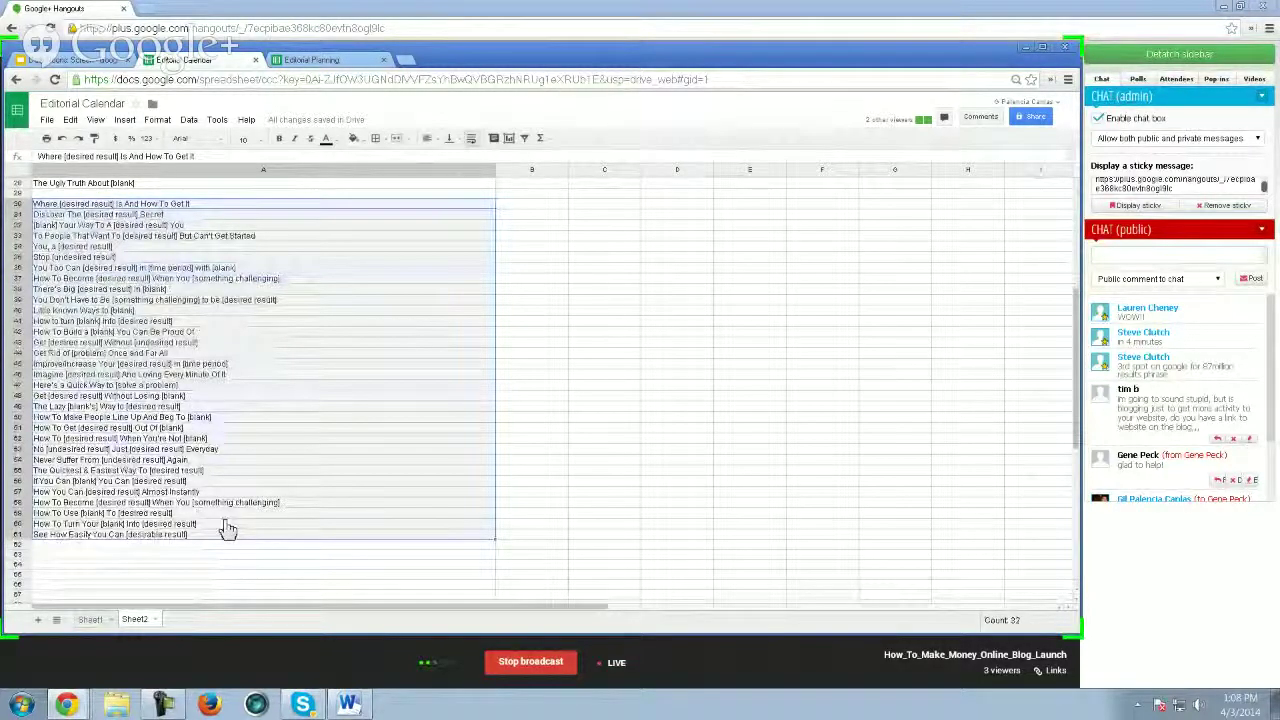
pyautogui.click(105, 536)
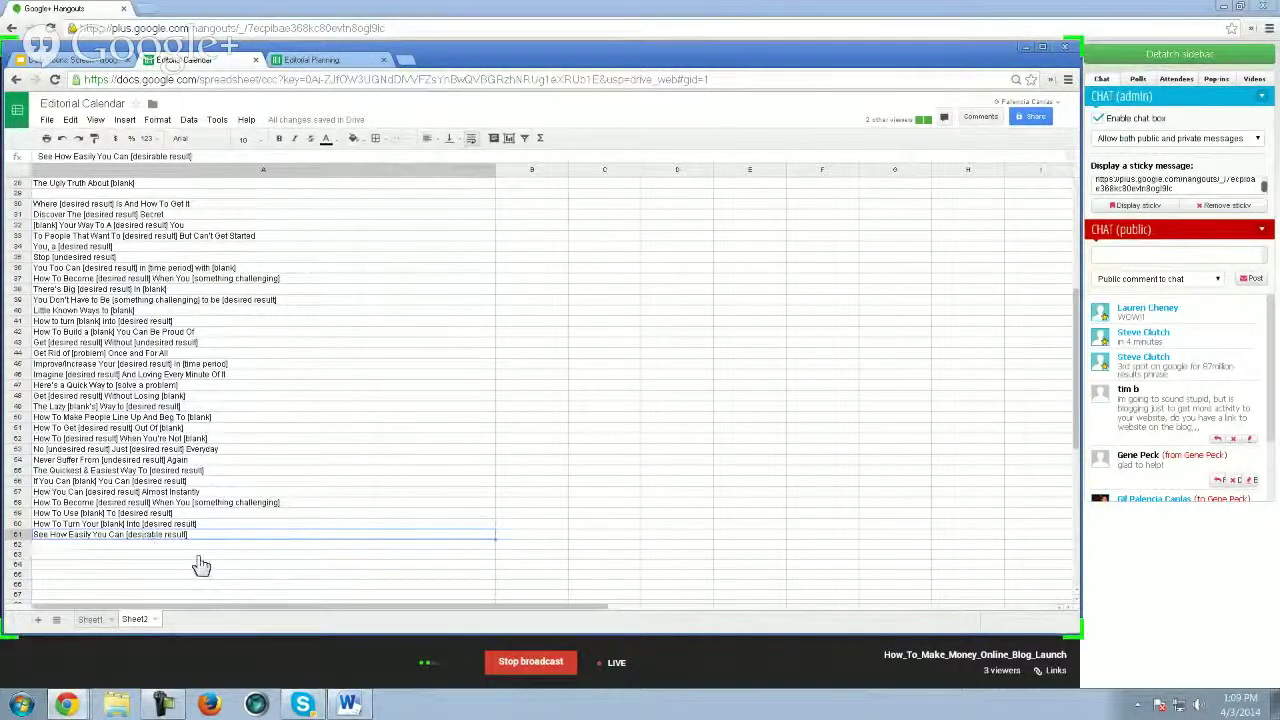
pyautogui.scroll(1, 200, 563)
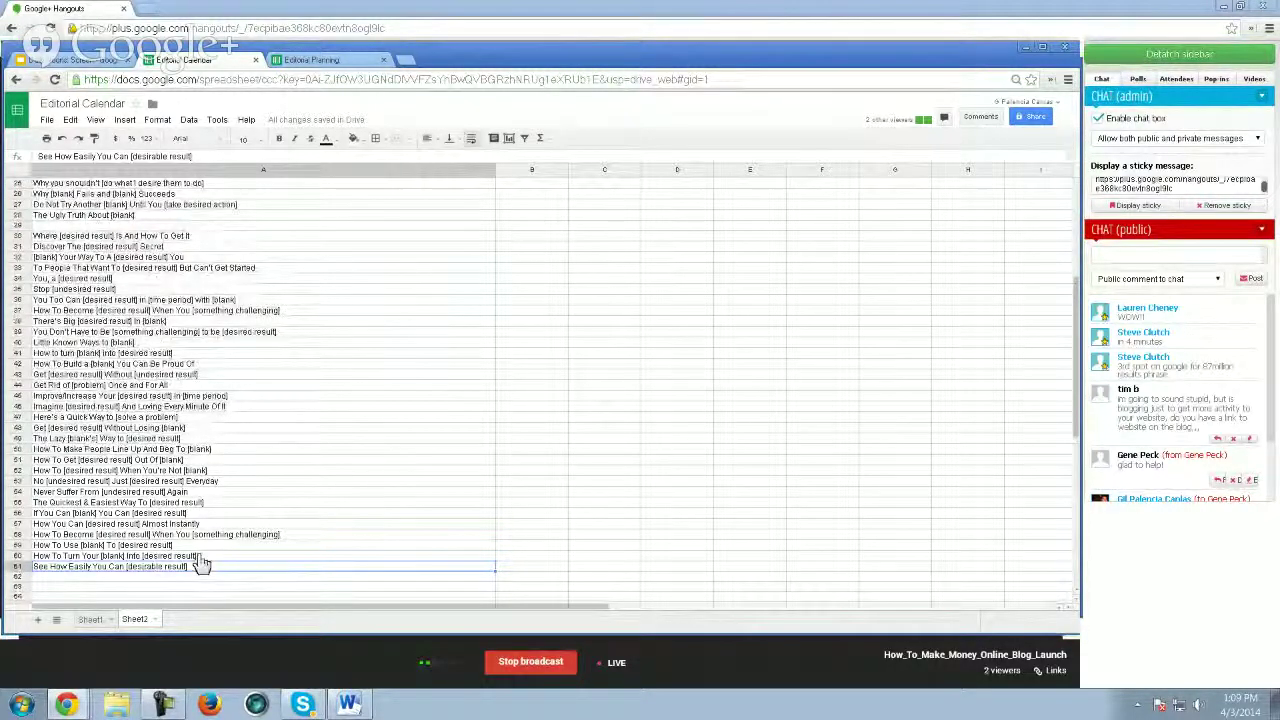
pyautogui.click(90, 619)
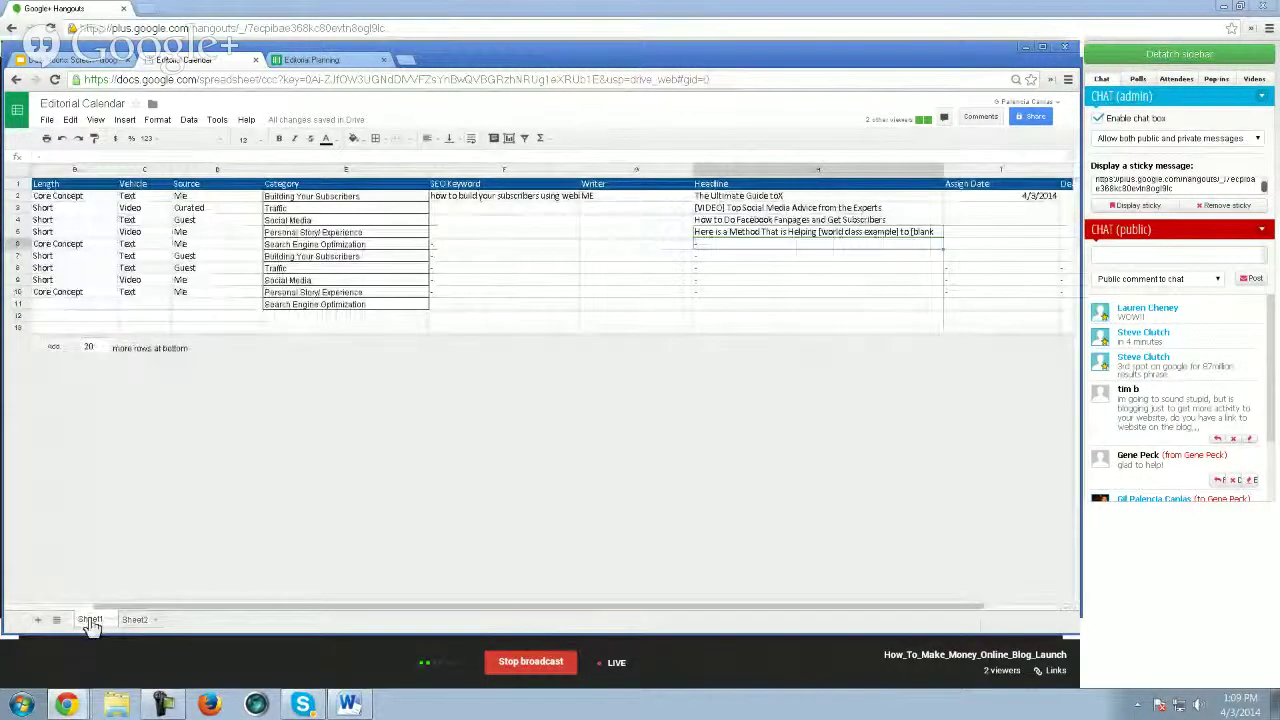
# - Add 20 more rows and paste the Sheet2 headline templates into the Headline column starting at H7
pyautogui.click(45, 350)
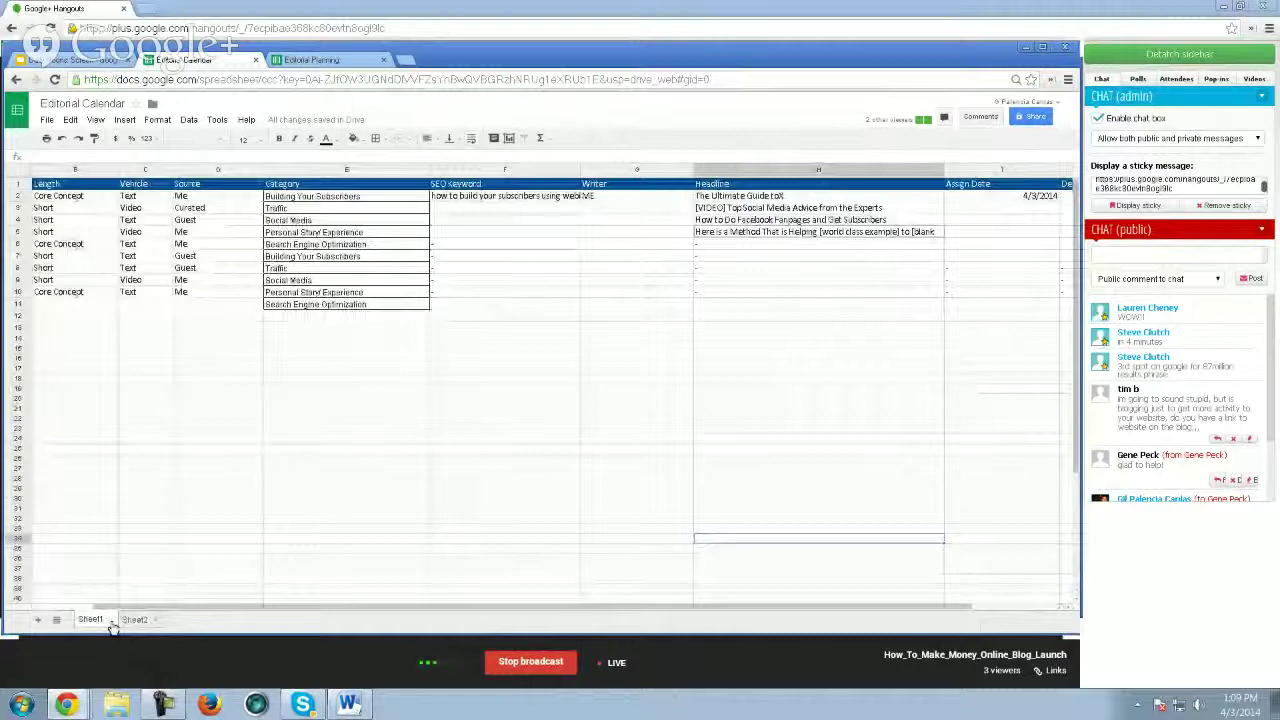
pyautogui.click(134, 619)
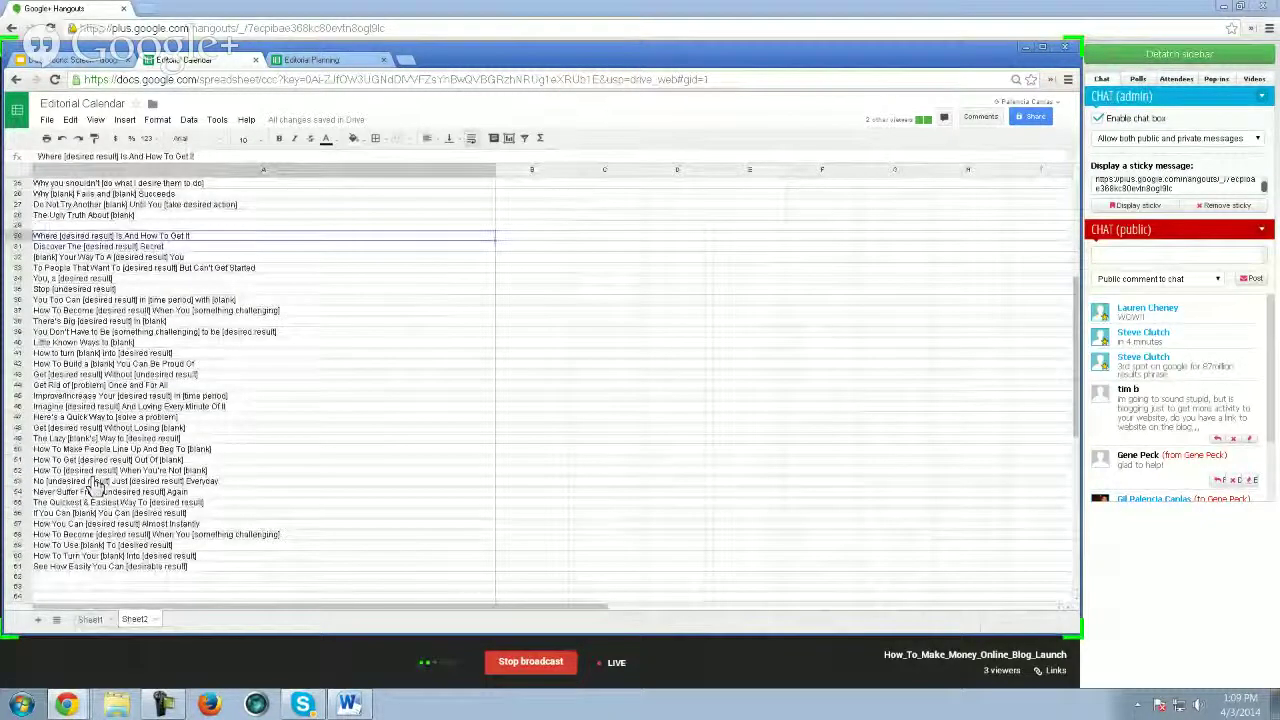
pyautogui.click(90, 619)
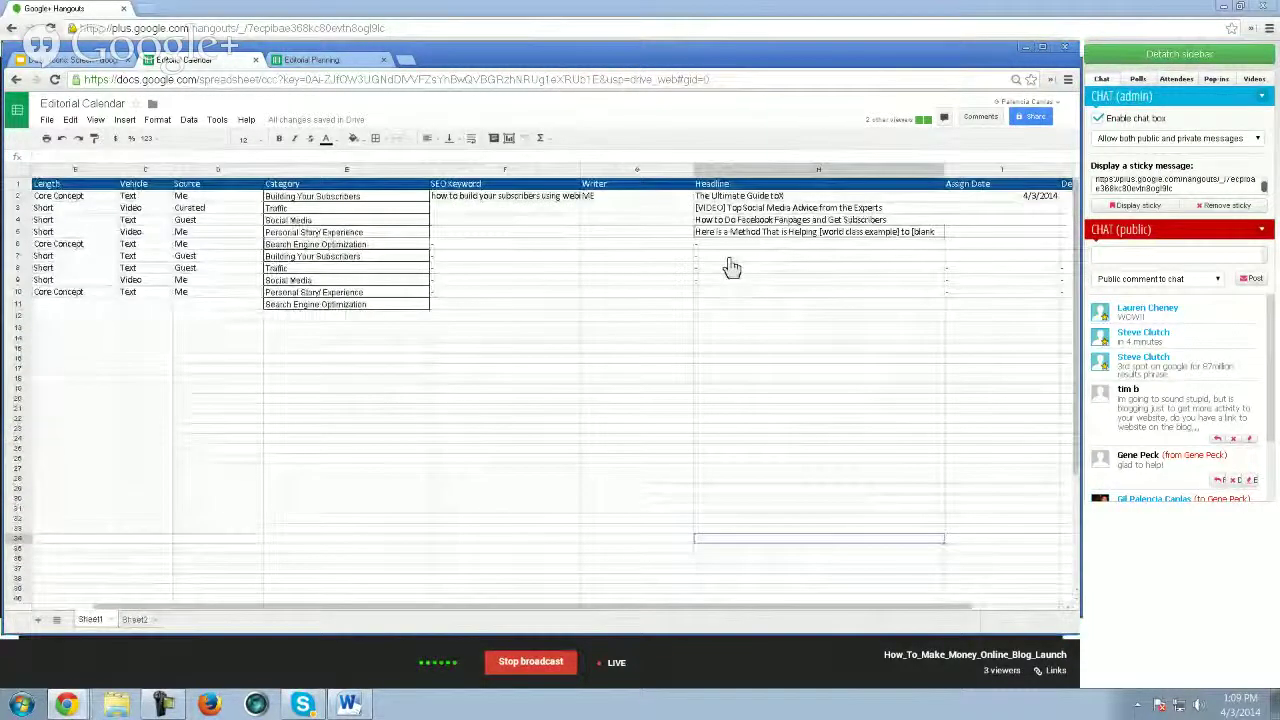
pyautogui.click(729, 260)
pyautogui.hotkey('ctrl', 'v')
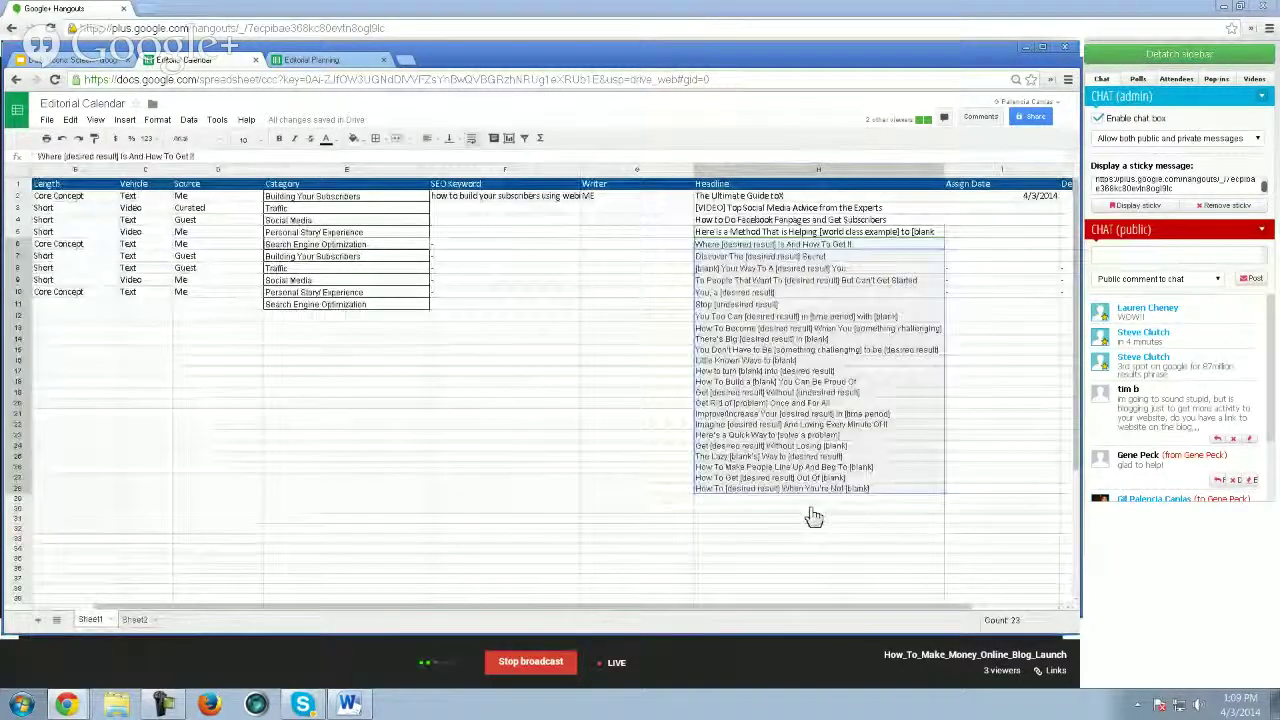
# - Copy the category list E2:E11 and paste it twice below, filling rows 12–31
pyautogui.click(313, 256)
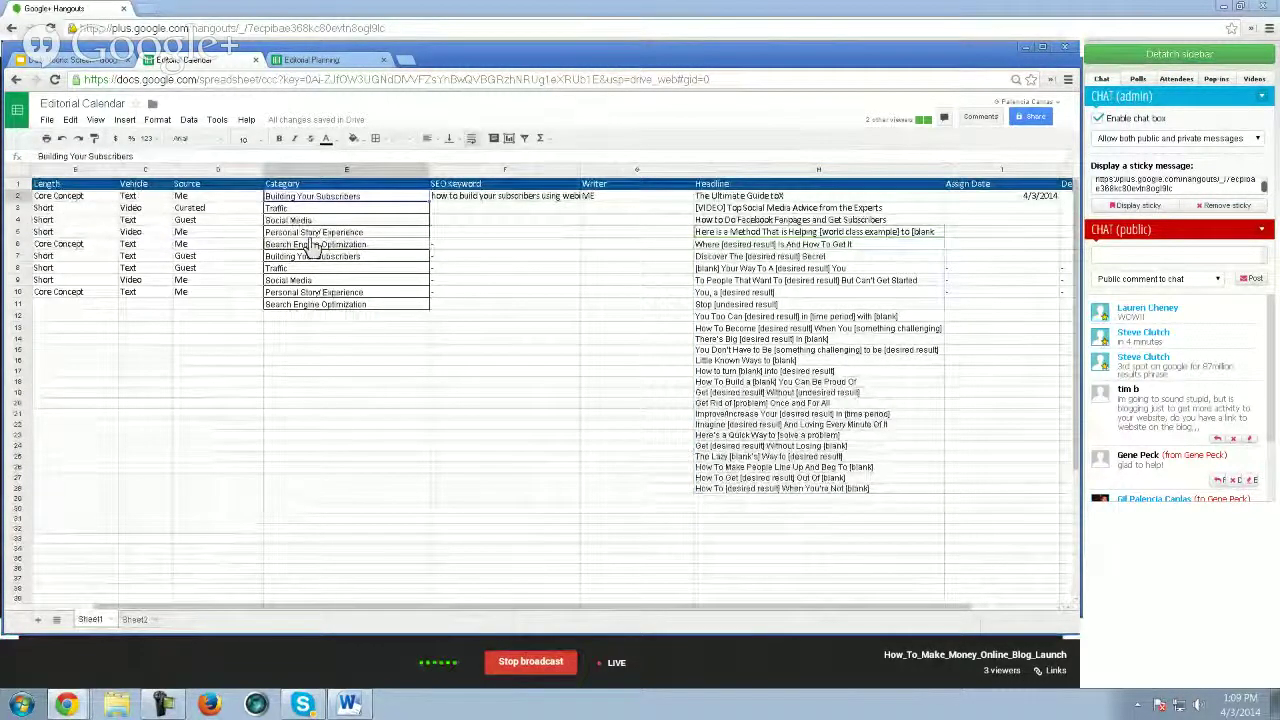
pyautogui.moveTo(313, 208); pyautogui.dragTo(343, 312)
pyautogui.hotkey('ctrl', 'c')
pyautogui.click(323, 318)
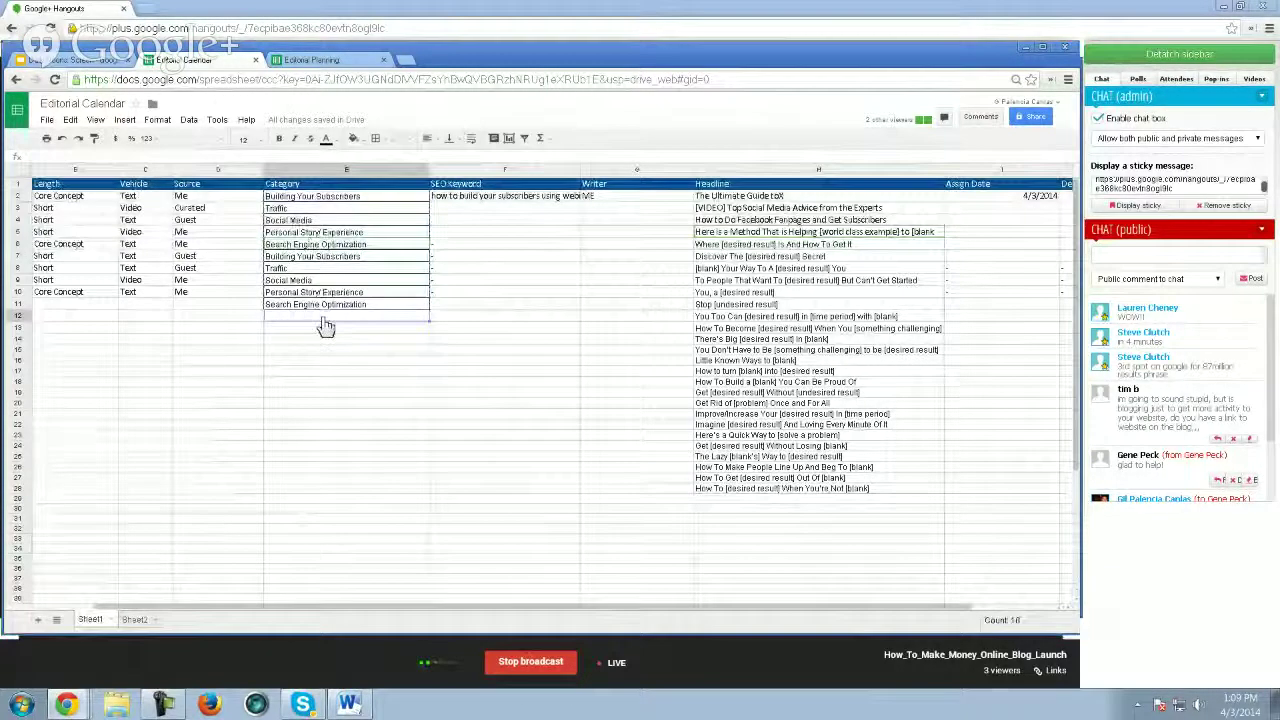
pyautogui.hotkey('ctrl', 'v')
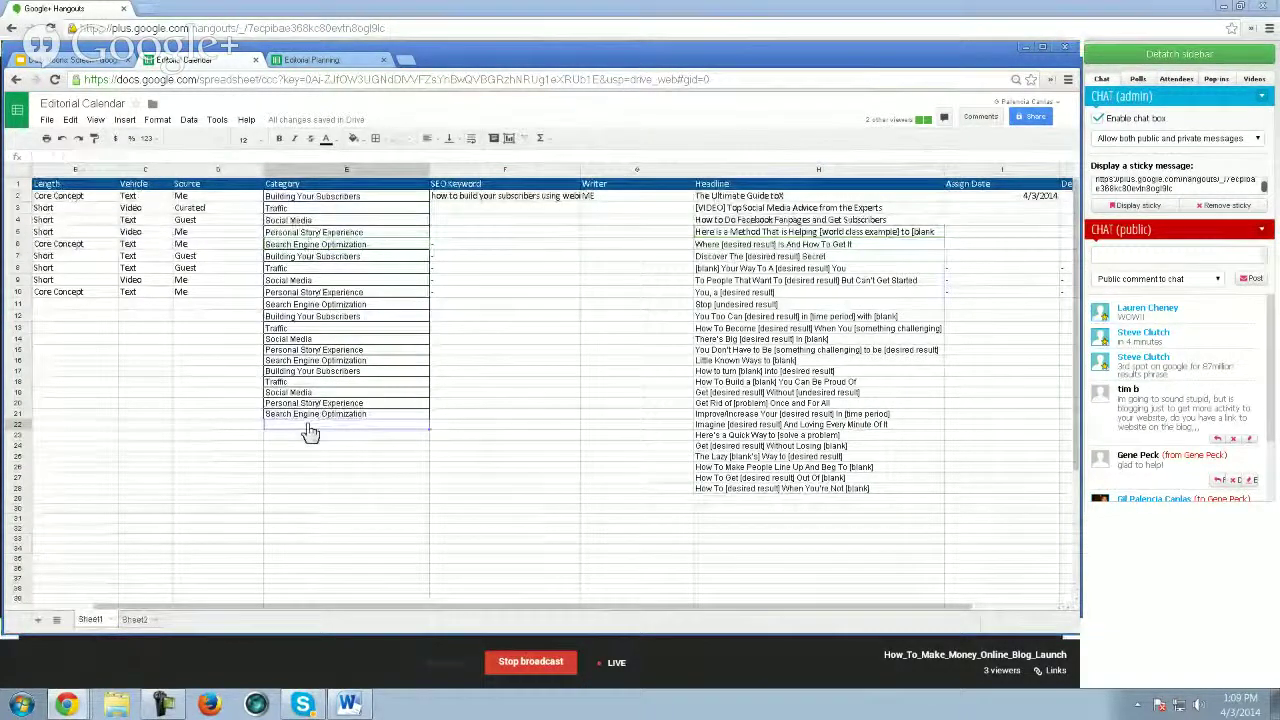
pyautogui.hotkey('ctrl', 'v')
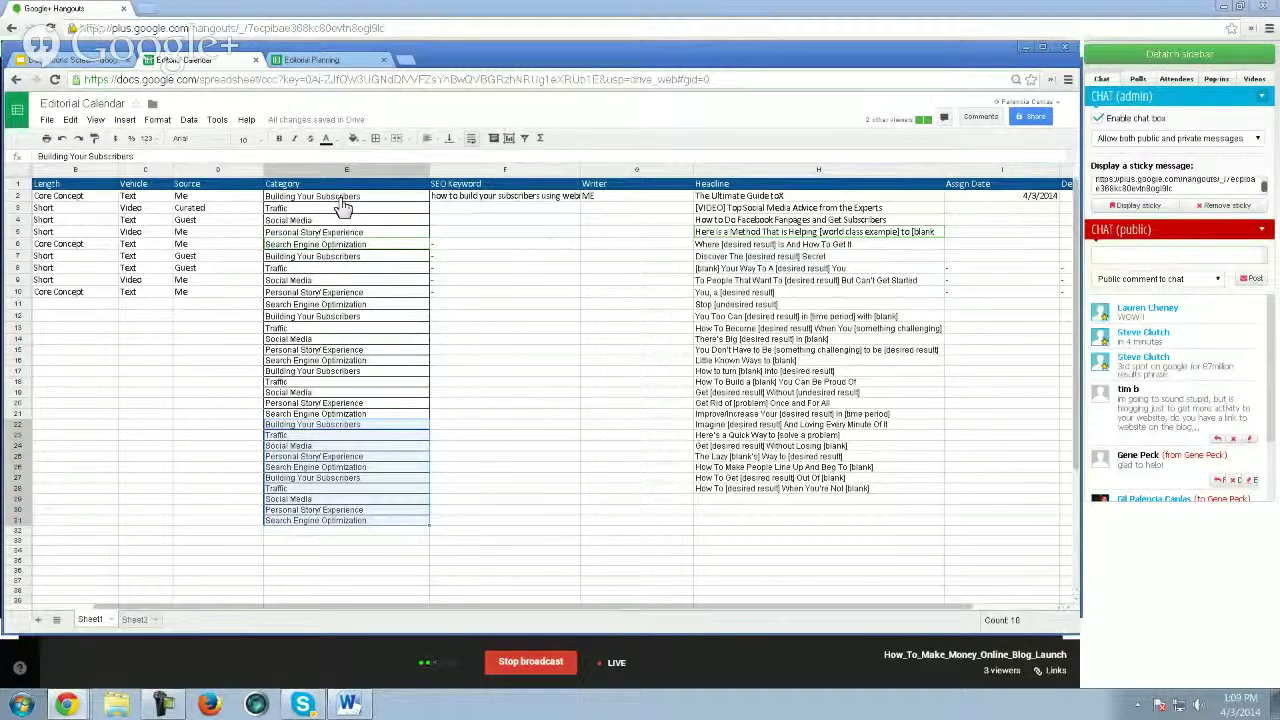
# - Paste 'Building Your Subscribers' from E2 into each category cell E3 through E9
pyautogui.click(340, 198)
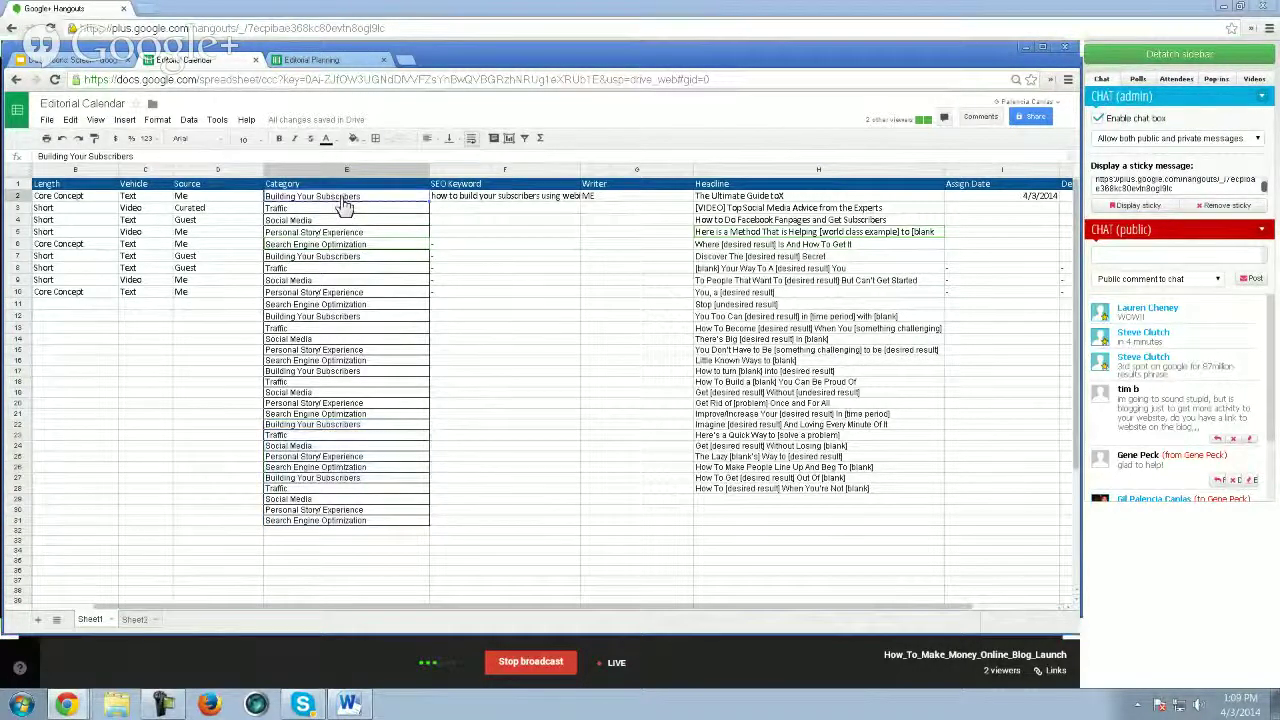
pyautogui.press('Down')
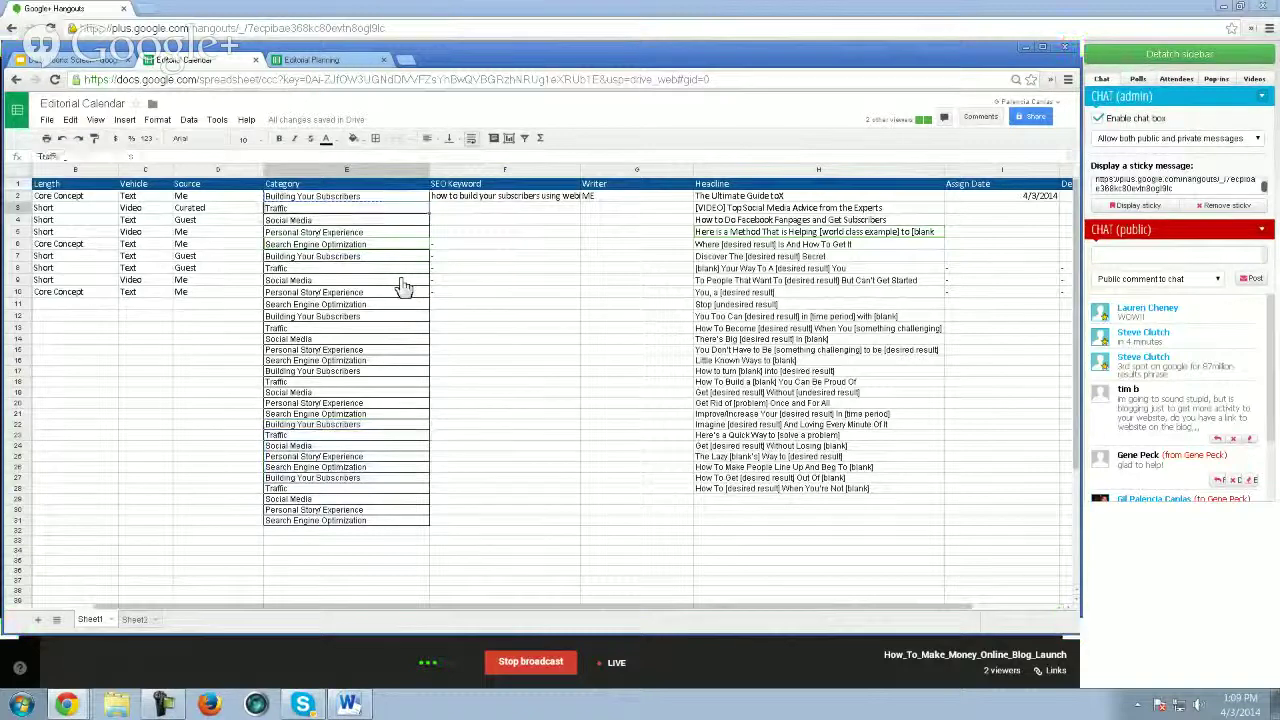
pyautogui.hotkey('ctrl', 'v')
pyautogui.press('Down')
pyautogui.hotkey('ctrl', 'v')
pyautogui.press('Down')
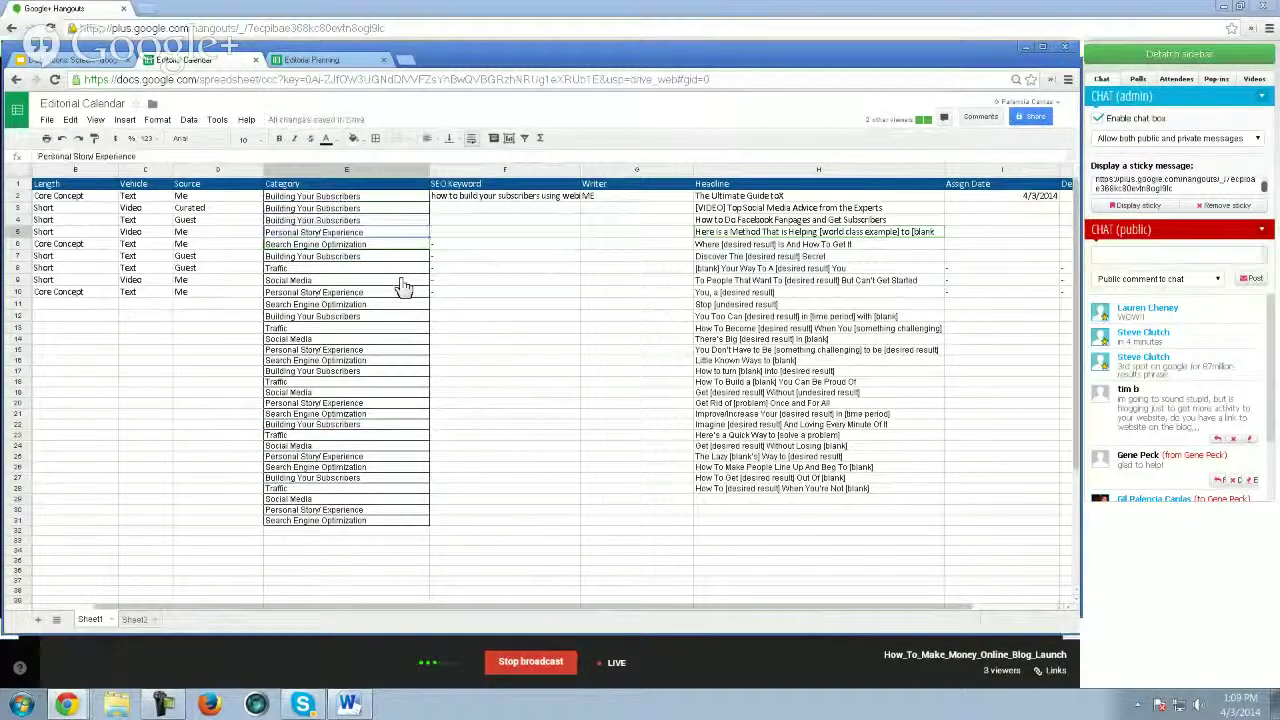
pyautogui.hotkey('ctrl', 'v')
pyautogui.press('Down')
pyautogui.hotkey('ctrl', 'v')
pyautogui.press('Down')
pyautogui.press('Down')
pyautogui.hotkey('ctrl', 'v')
pyautogui.press('Down')
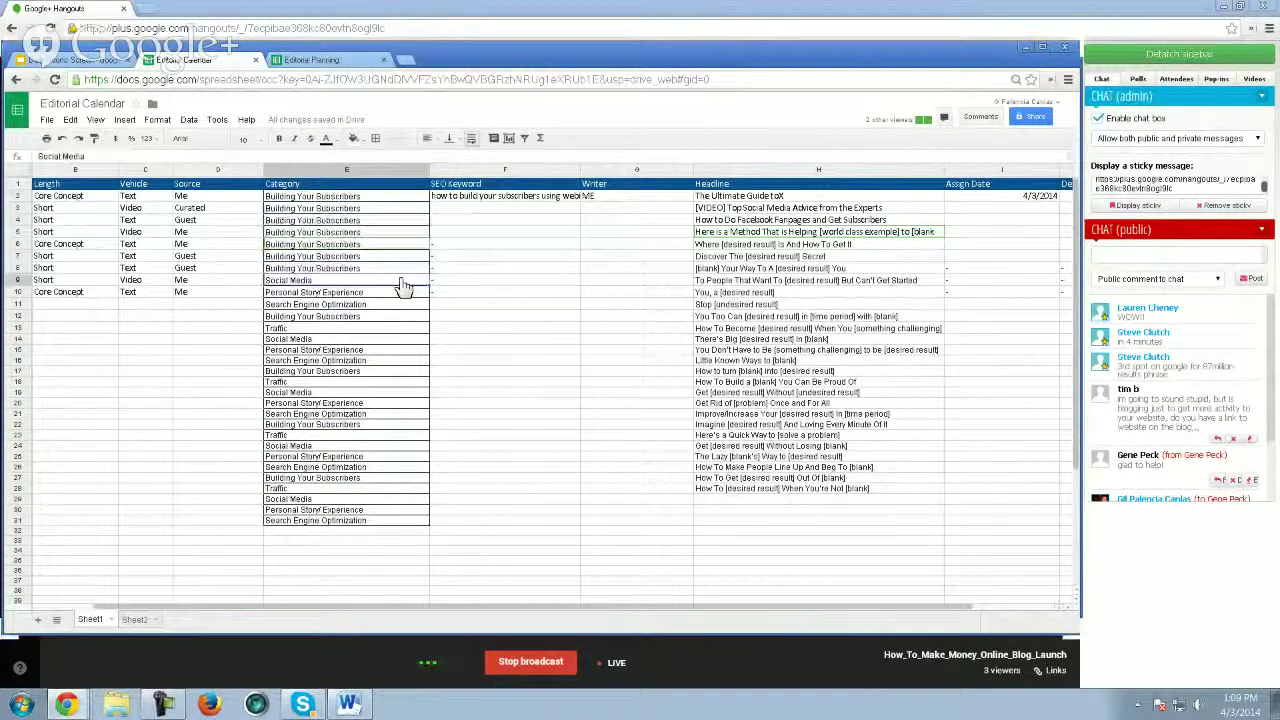
pyautogui.hotkey('ctrl', 'v')
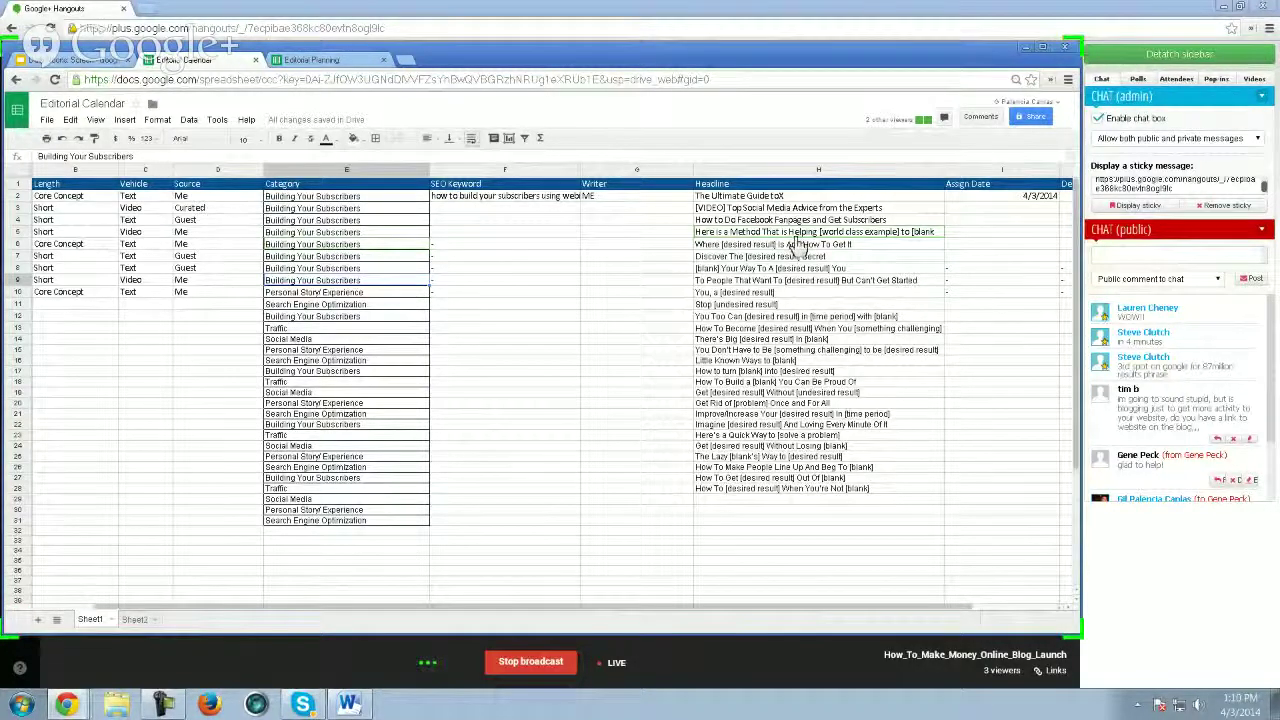
pyautogui.scroll(-4, 800, 245)
pyautogui.scroll(1, 789, 305)
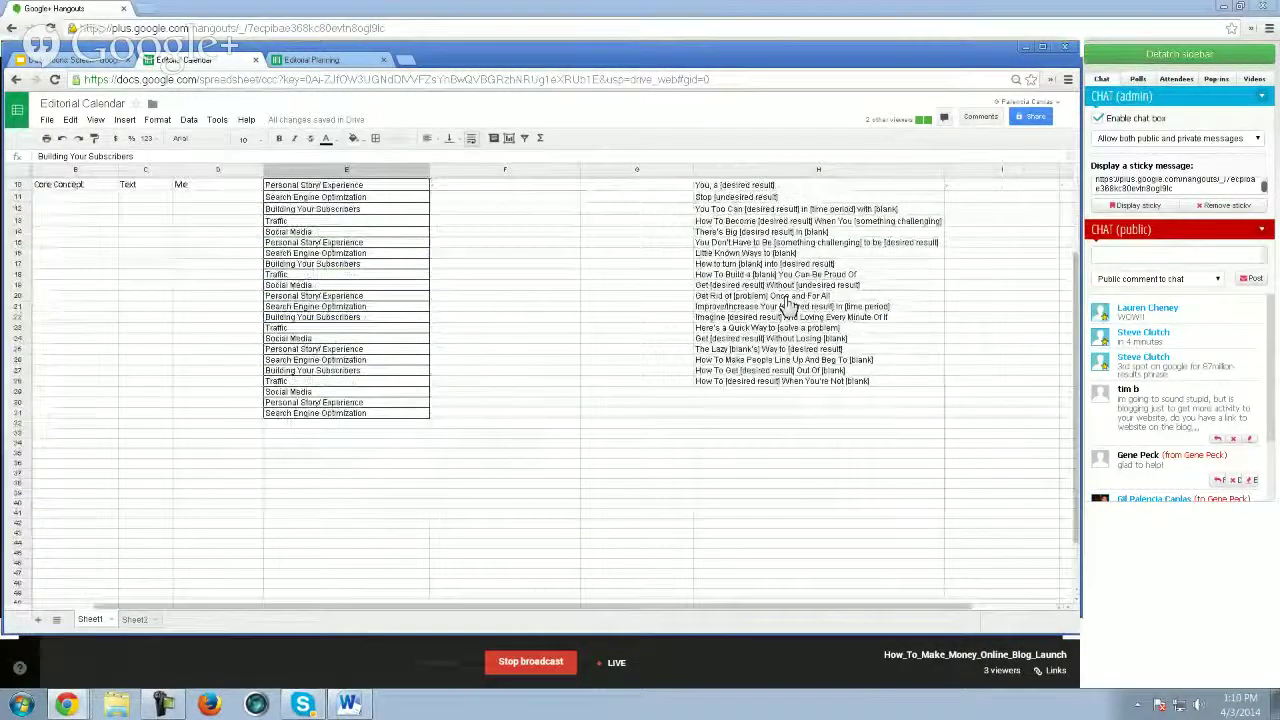
pyautogui.scroll(3, 795, 300)
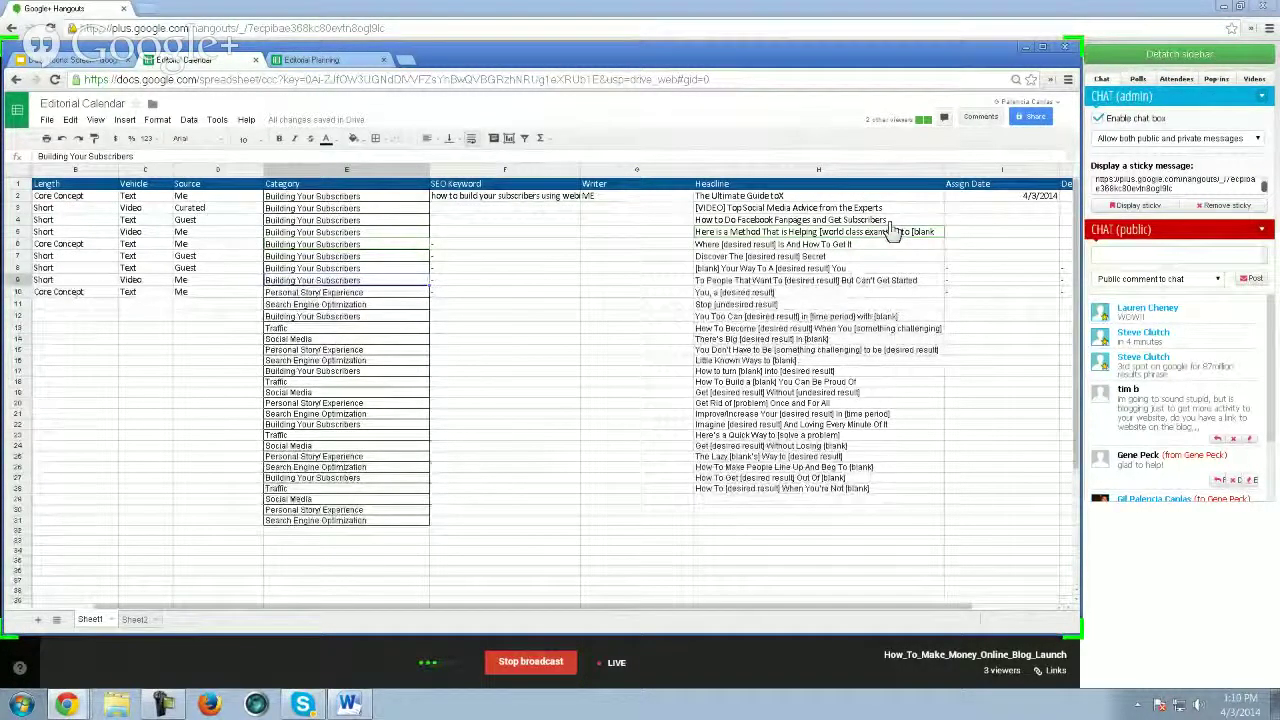
pyautogui.click(787, 233)
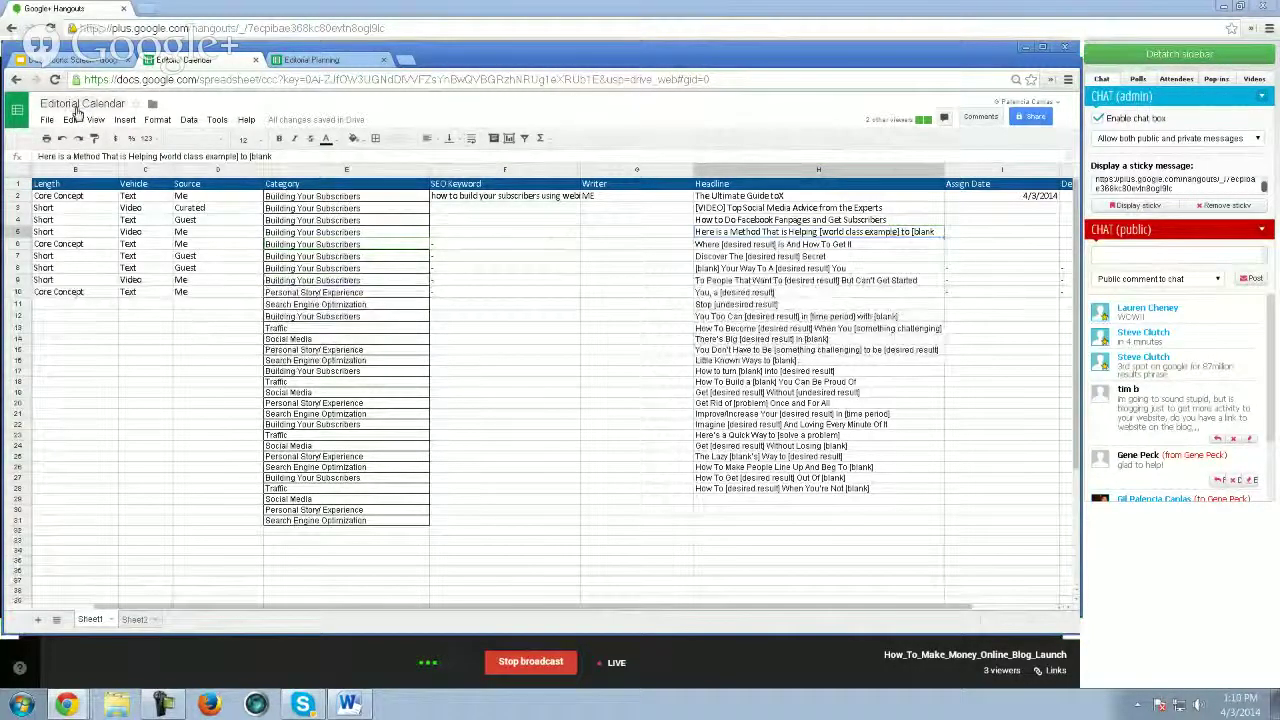
pyautogui.click(315, 60)
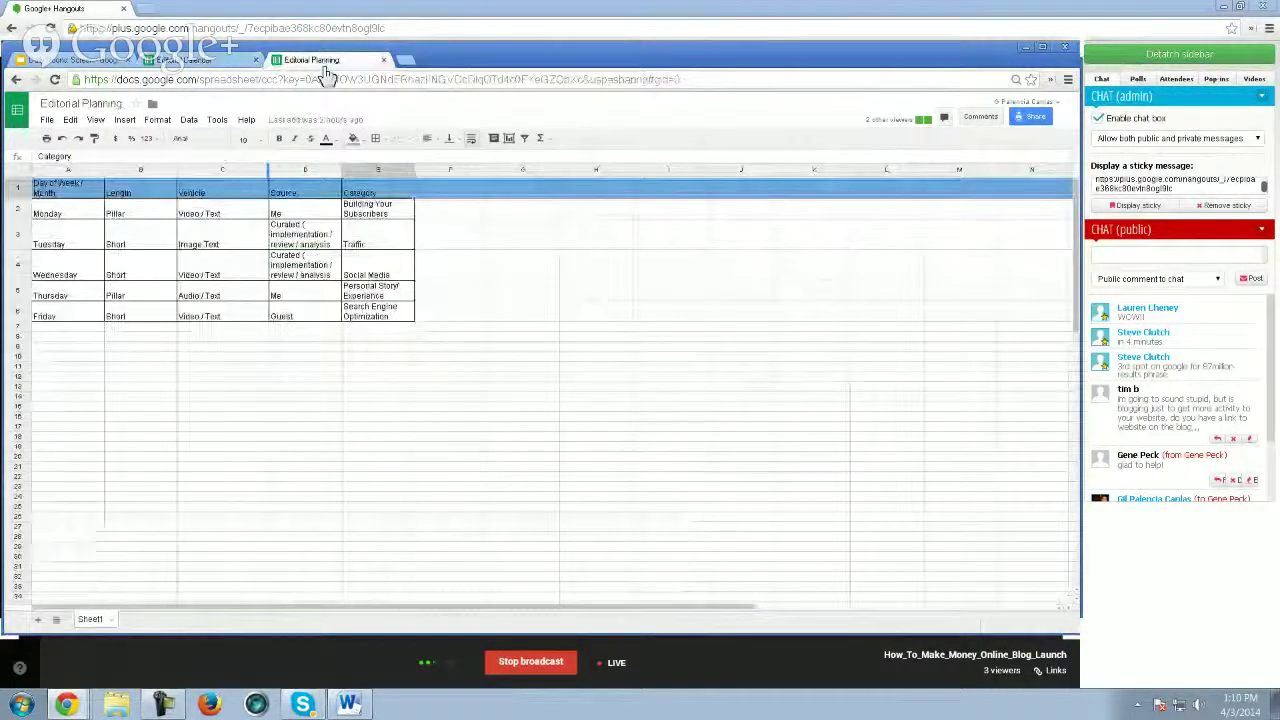
pyautogui.click(325, 77)
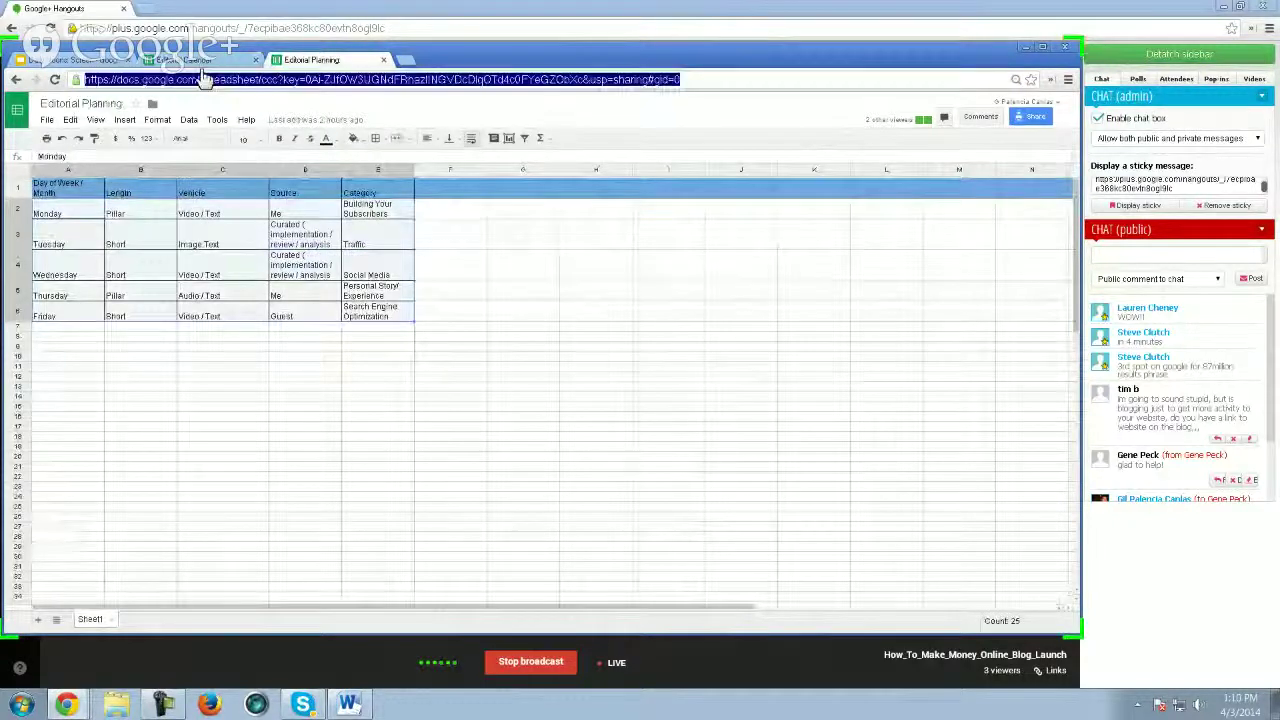
pyautogui.click(185, 60)
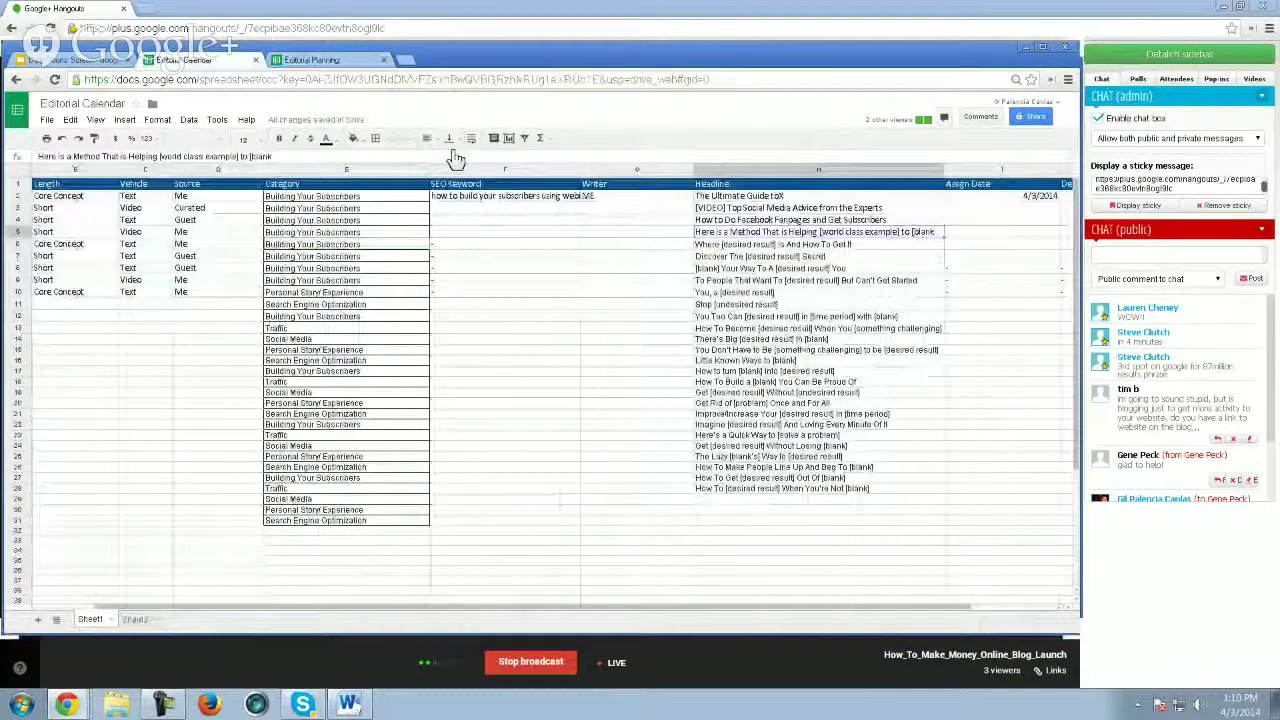
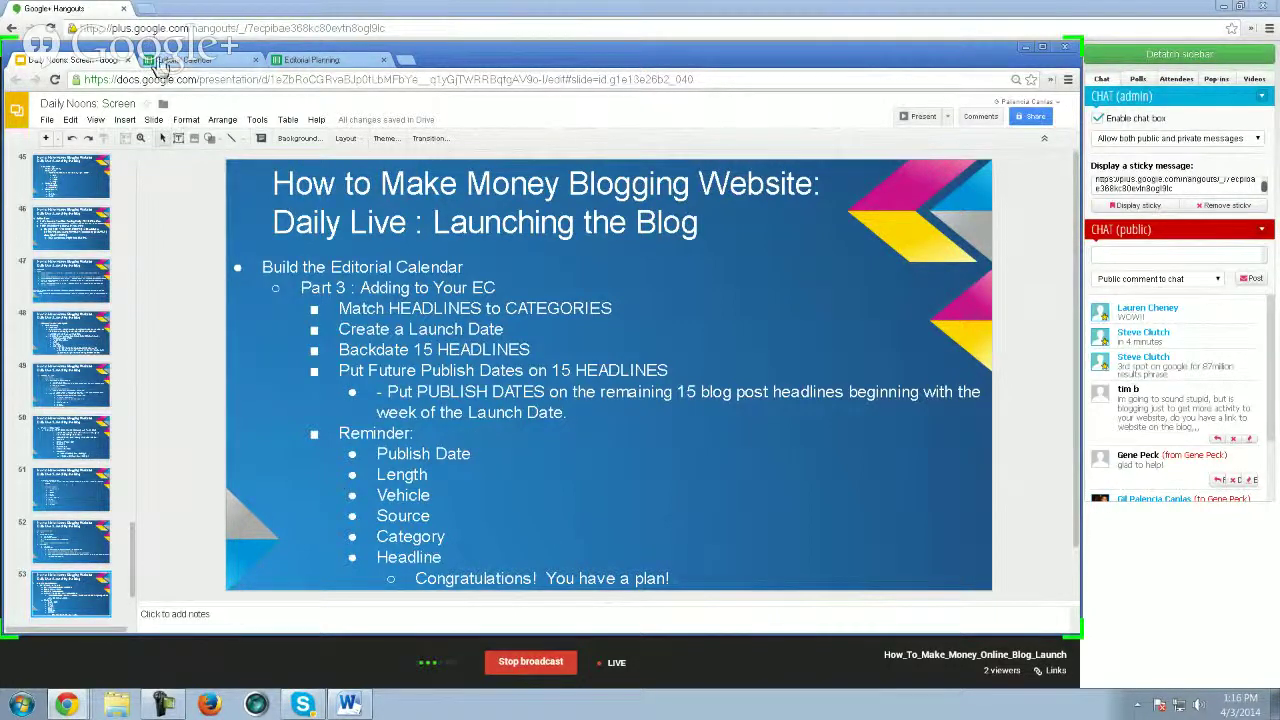
# - Switch from the slides to the Editorial Calendar spreadsheet tab
pyautogui.click(160, 62)
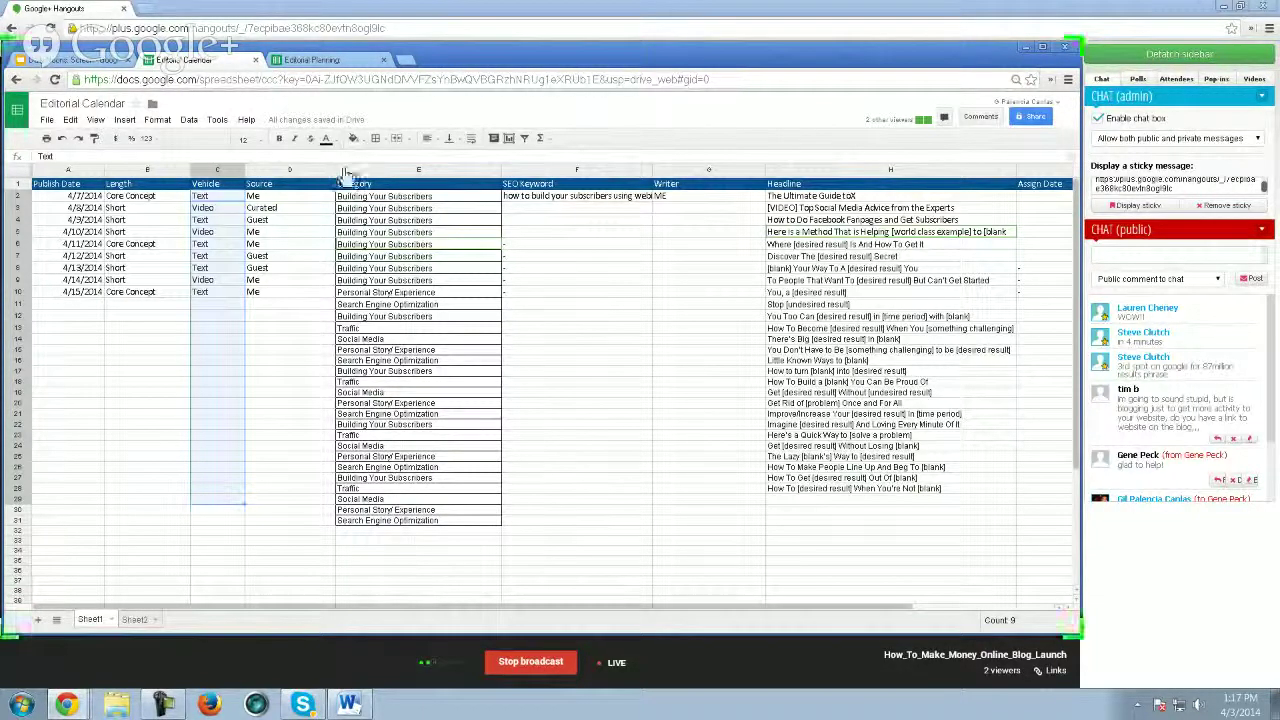
# - Copy the Editorial Calendar link and put the cursor in the Hangout public chat box
pyautogui.click(75, 62)
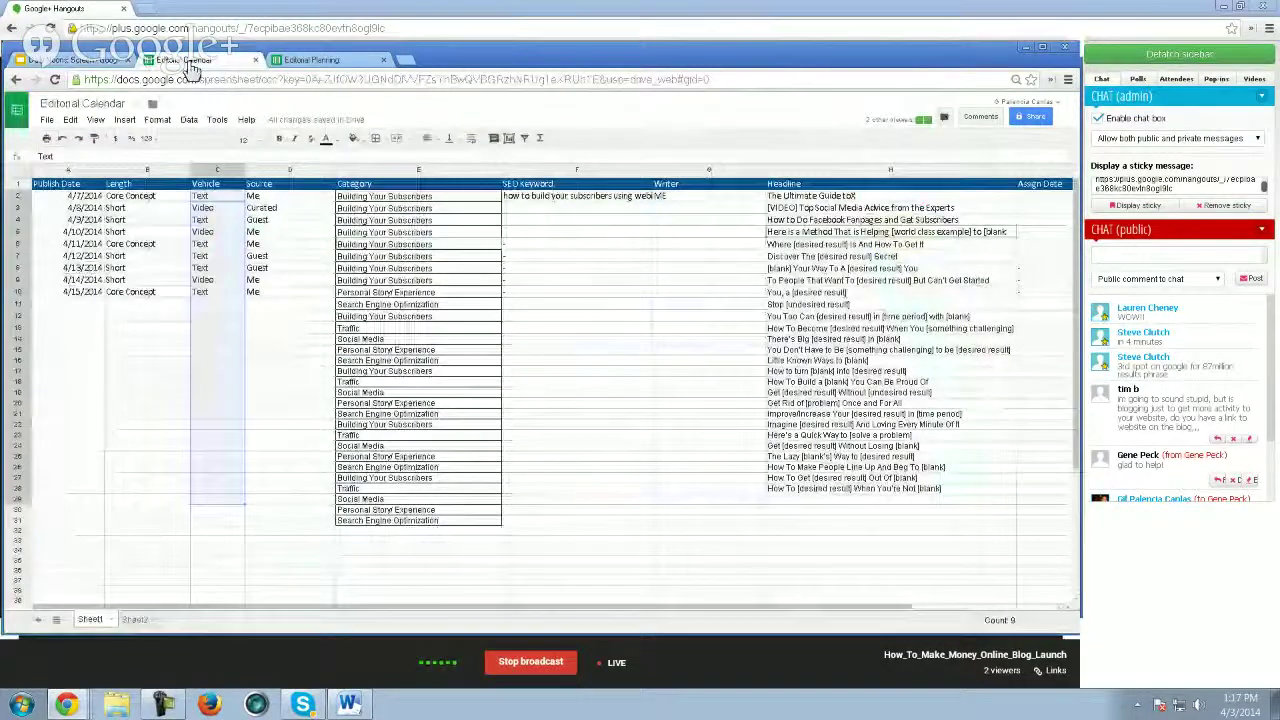
pyautogui.click(1133, 254)
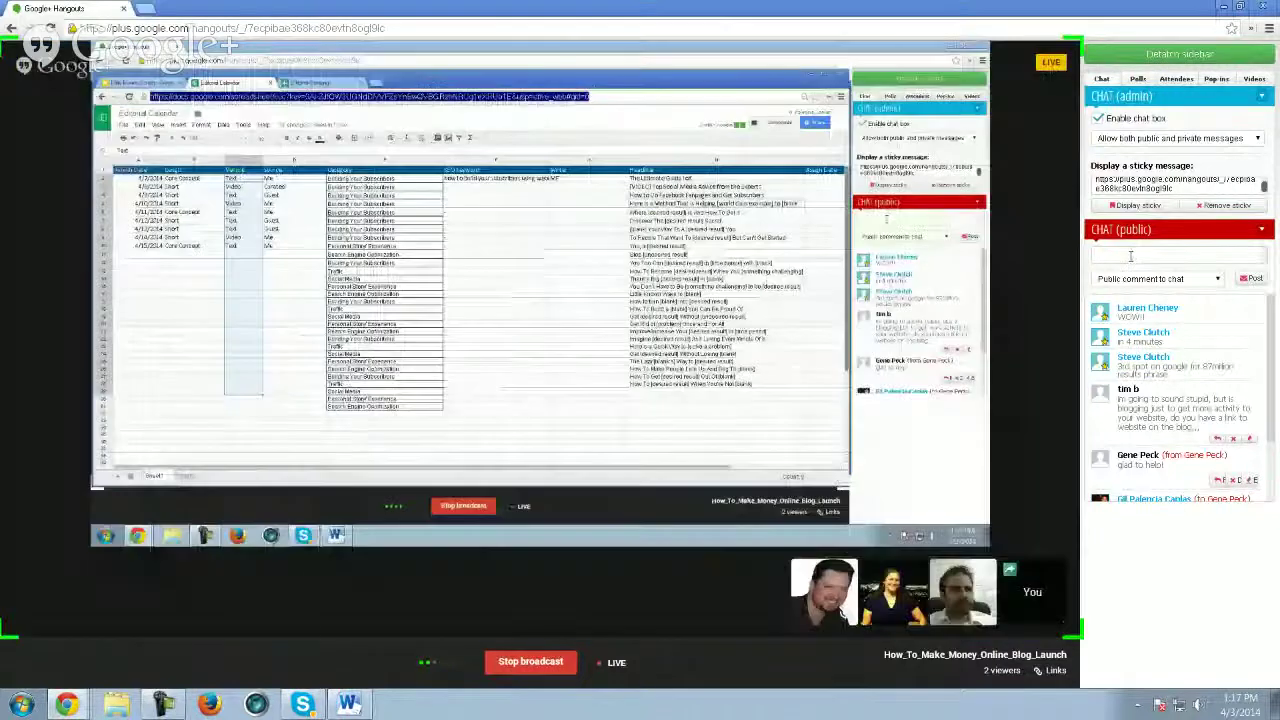
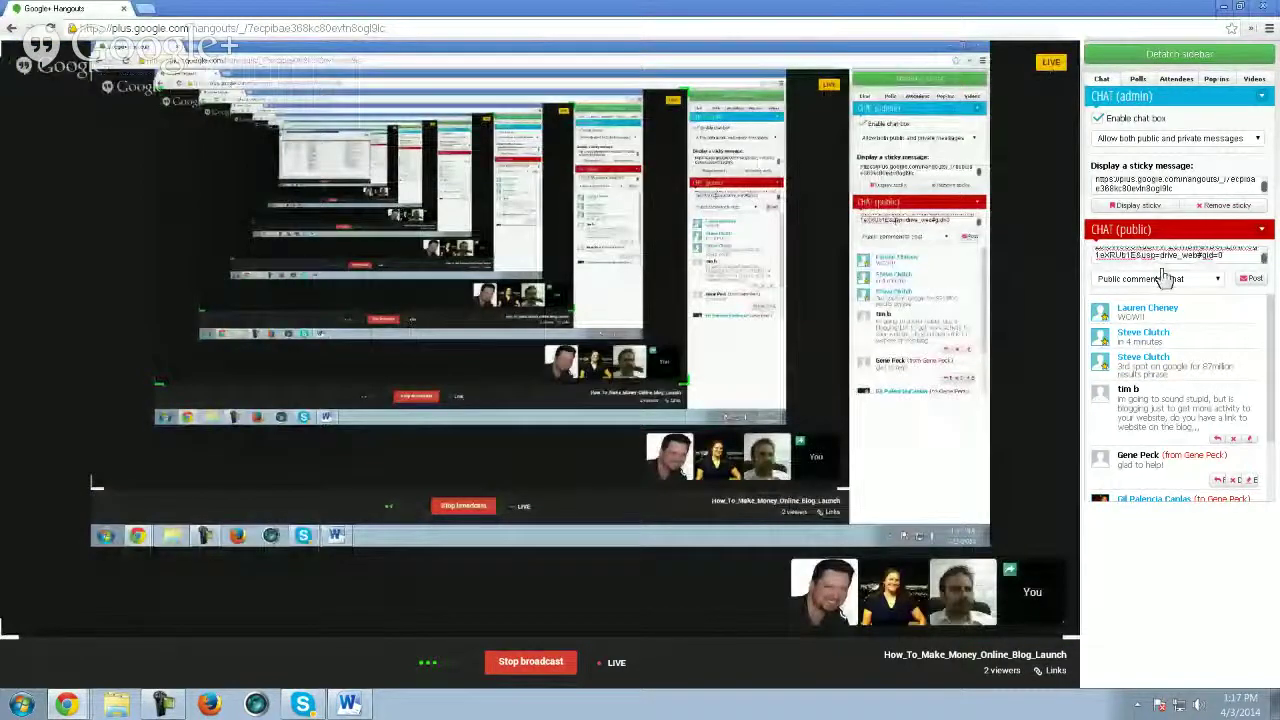
# - Post the Editorial Calendar and Editorial Planning spreadsheet links in the public chat
pyautogui.press('Return')
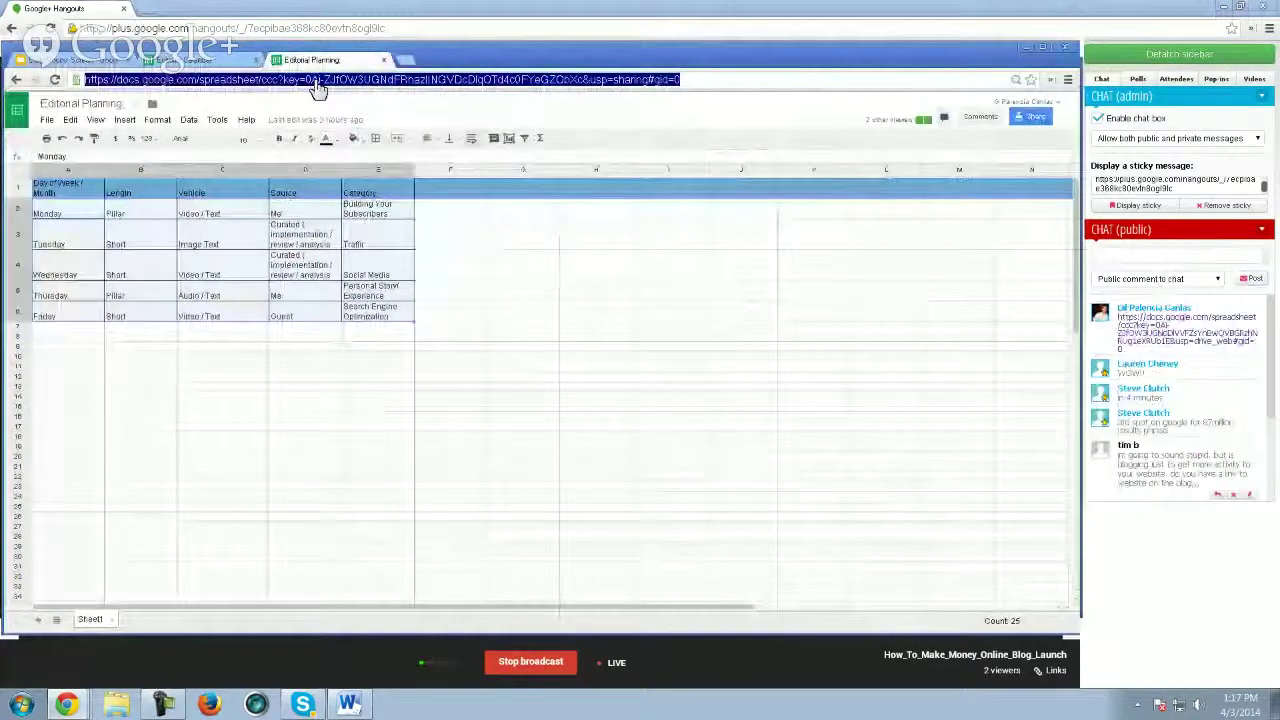
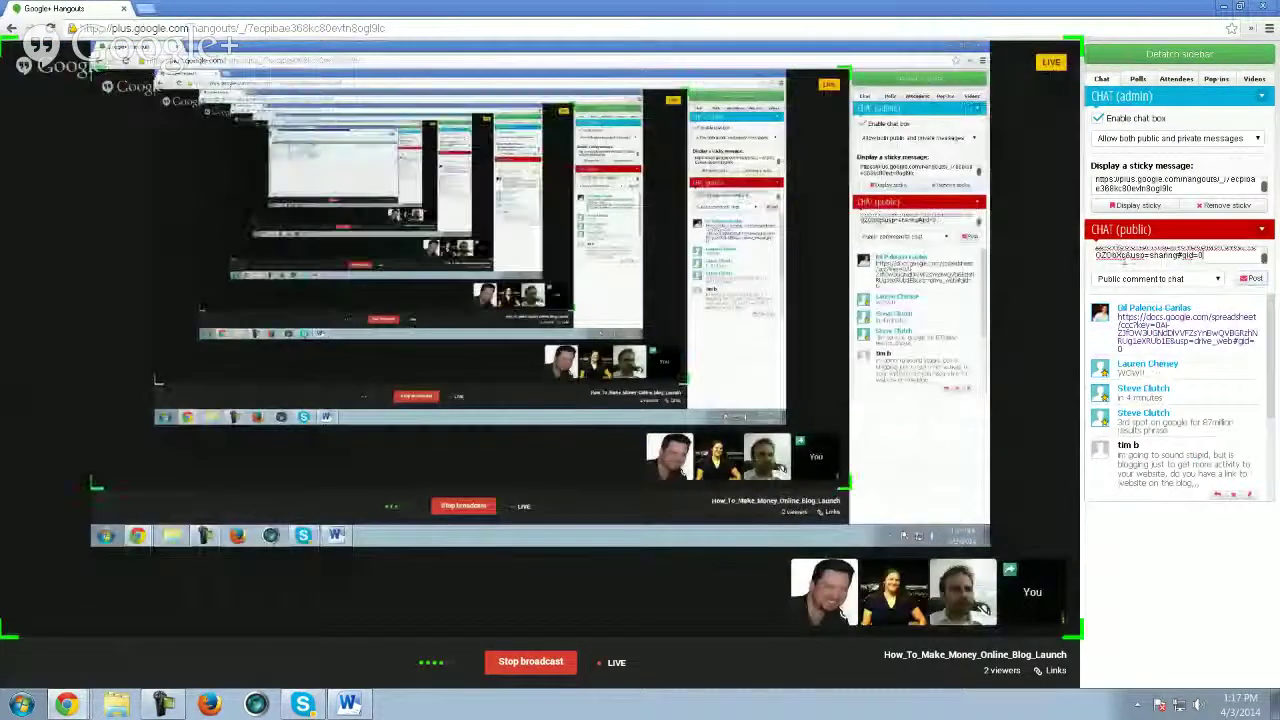
pyautogui.press('Return')
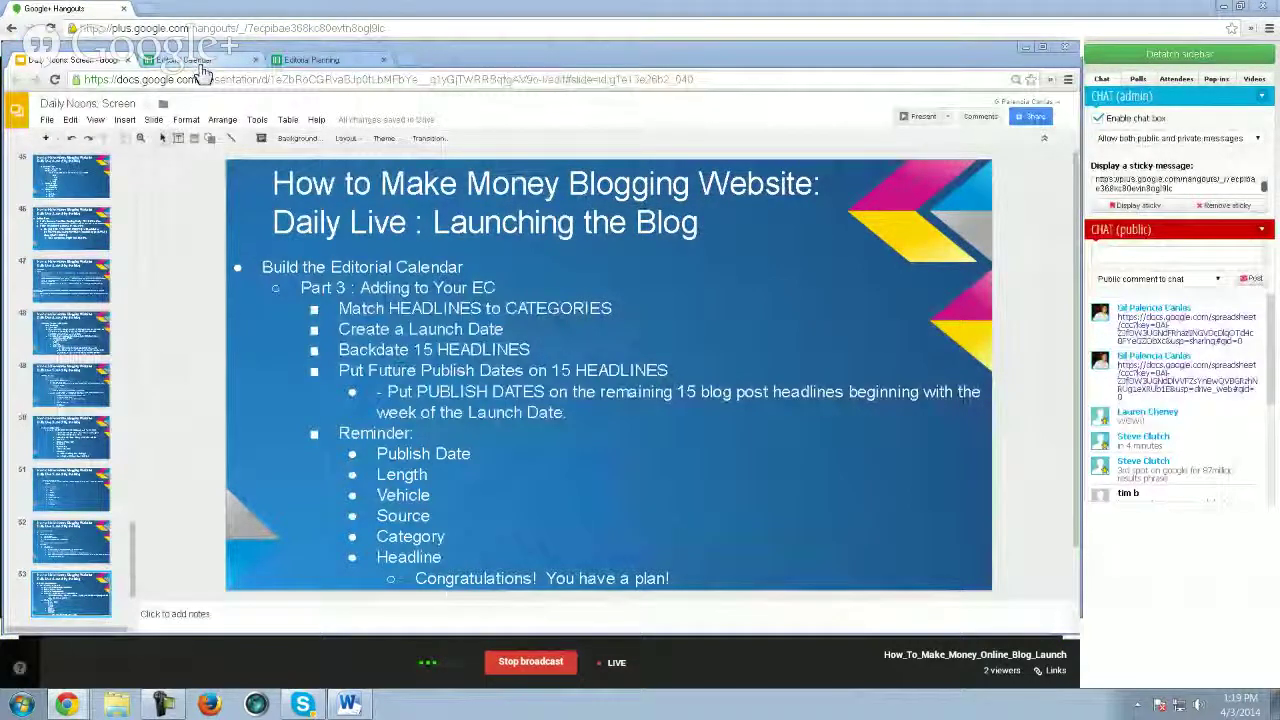
# - Mute a Hangout participant and advance the deck to slide 54, Create Content
pyautogui.click(198, 62)
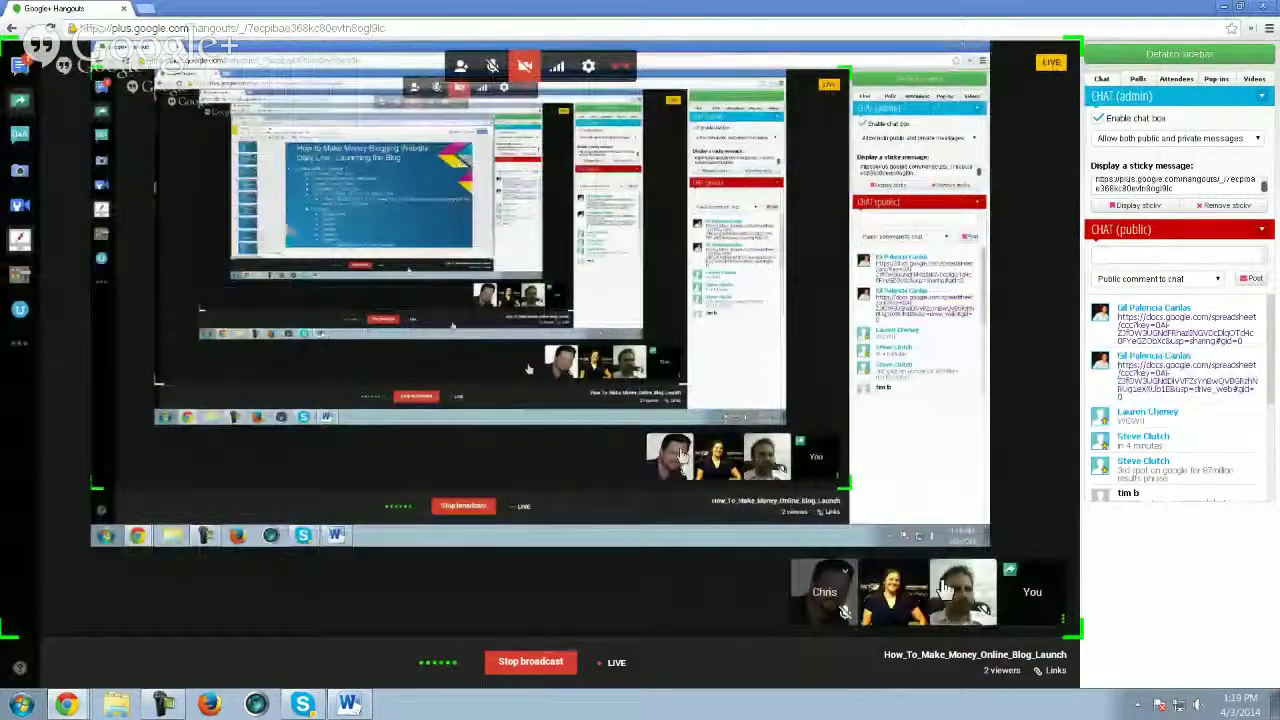
pyautogui.click(945, 600)
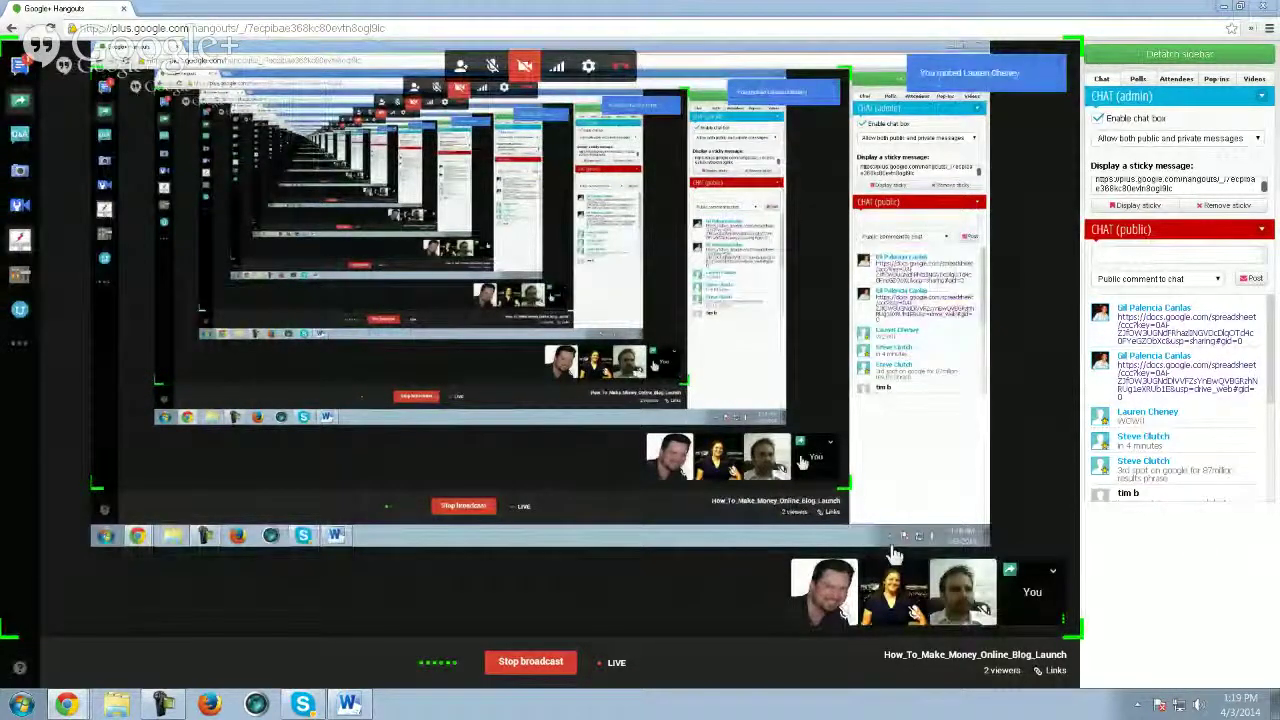
pyautogui.hotkey('alt', 'Tab')
pyautogui.hotkey('alt', 'Tab')
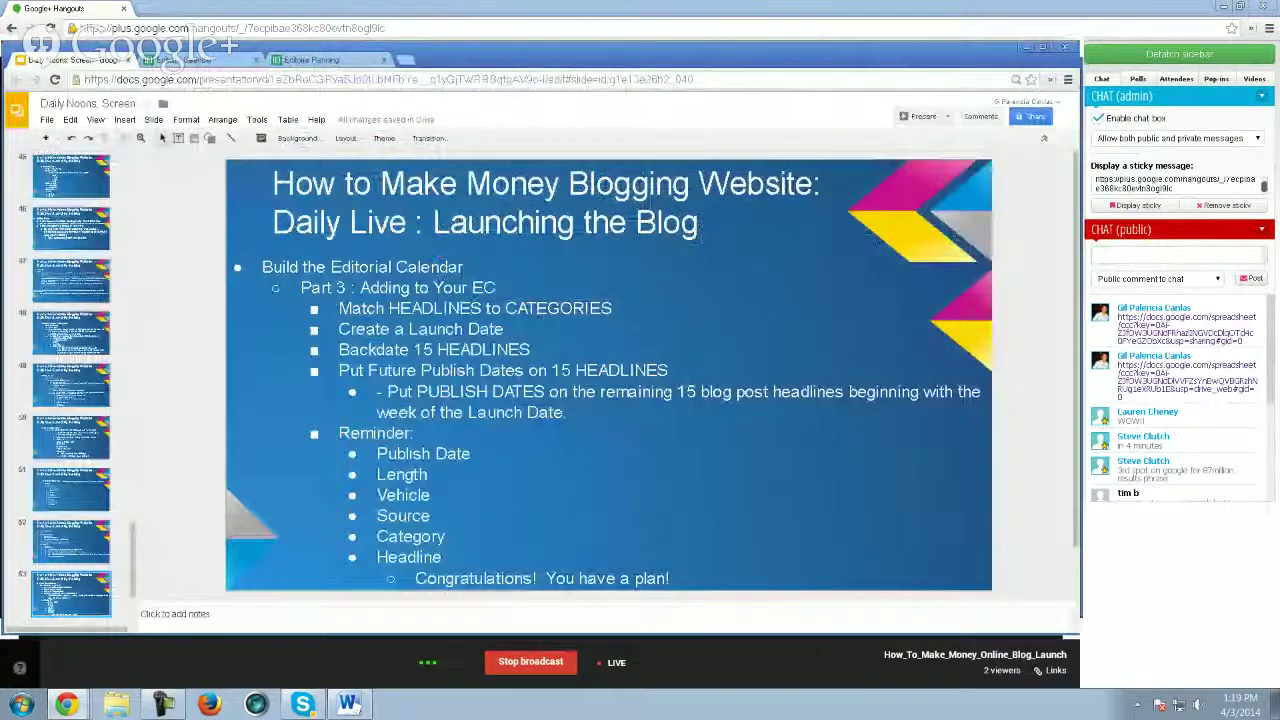
pyautogui.press('Down')
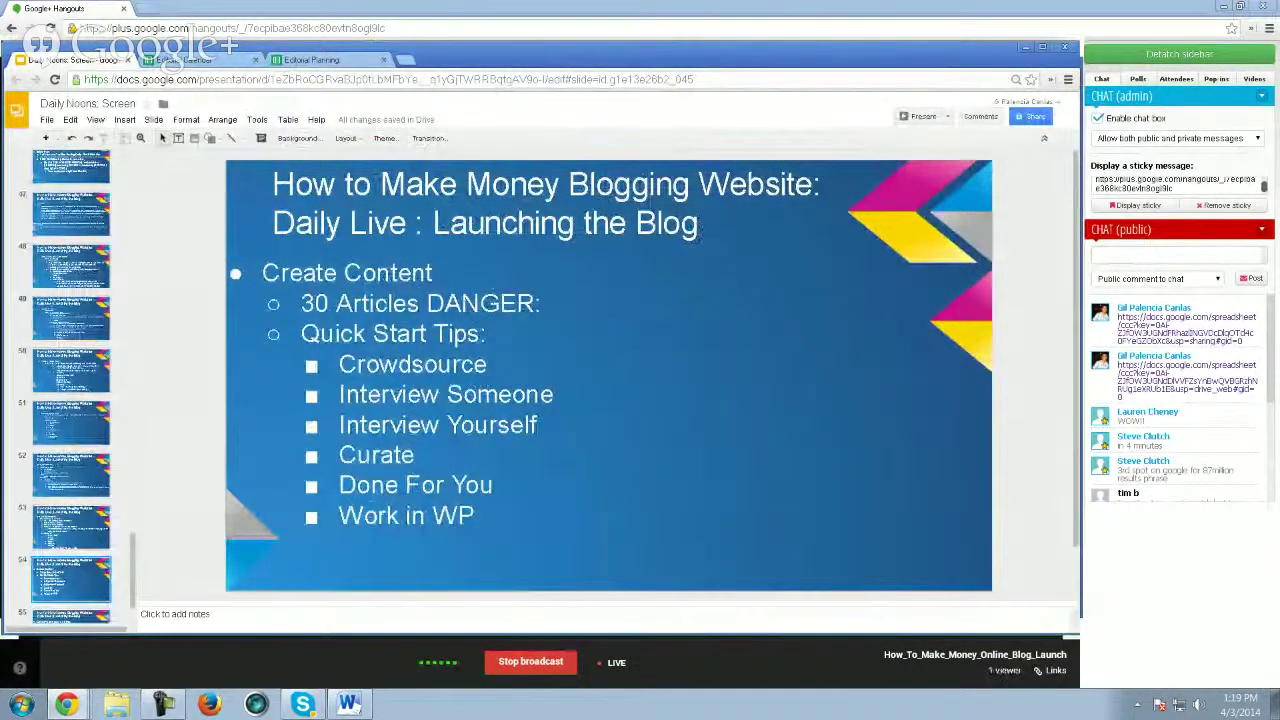
# - Point out the 30 Articles DANGER and Quick Start Tips lines, then show the Editorial Calendar
pyautogui.click(690, 262)
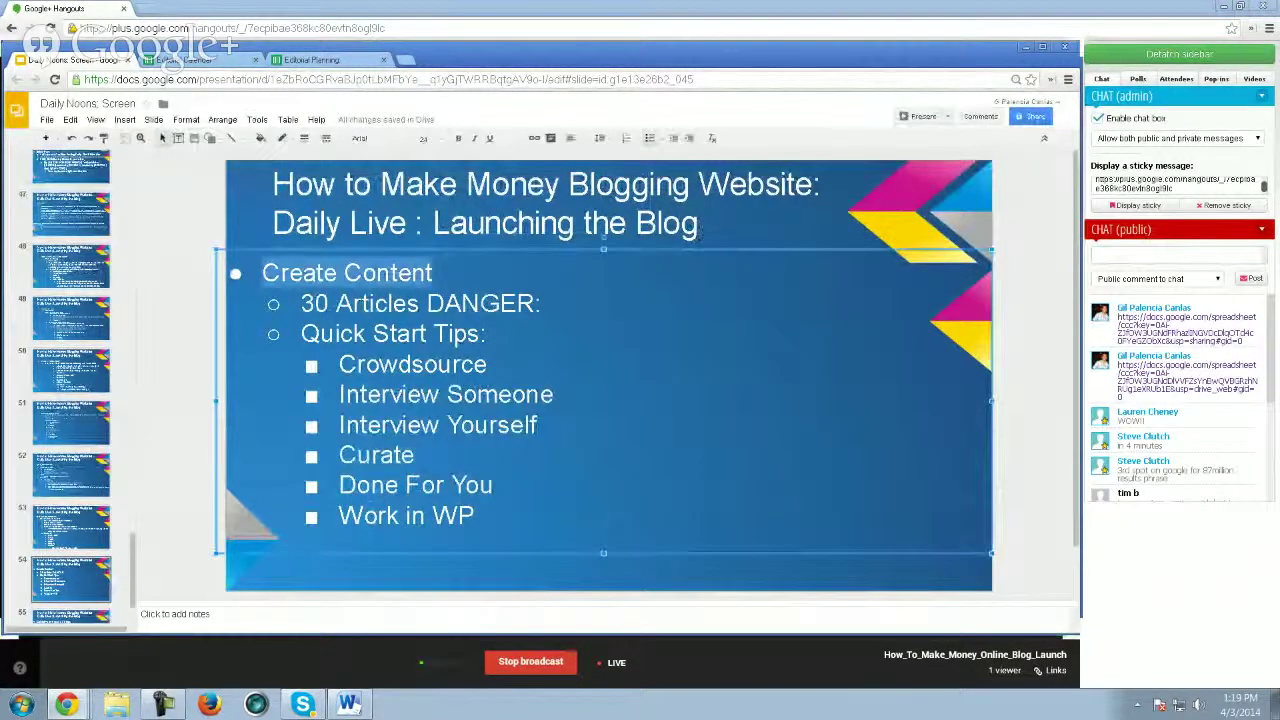
pyautogui.click(362, 302)
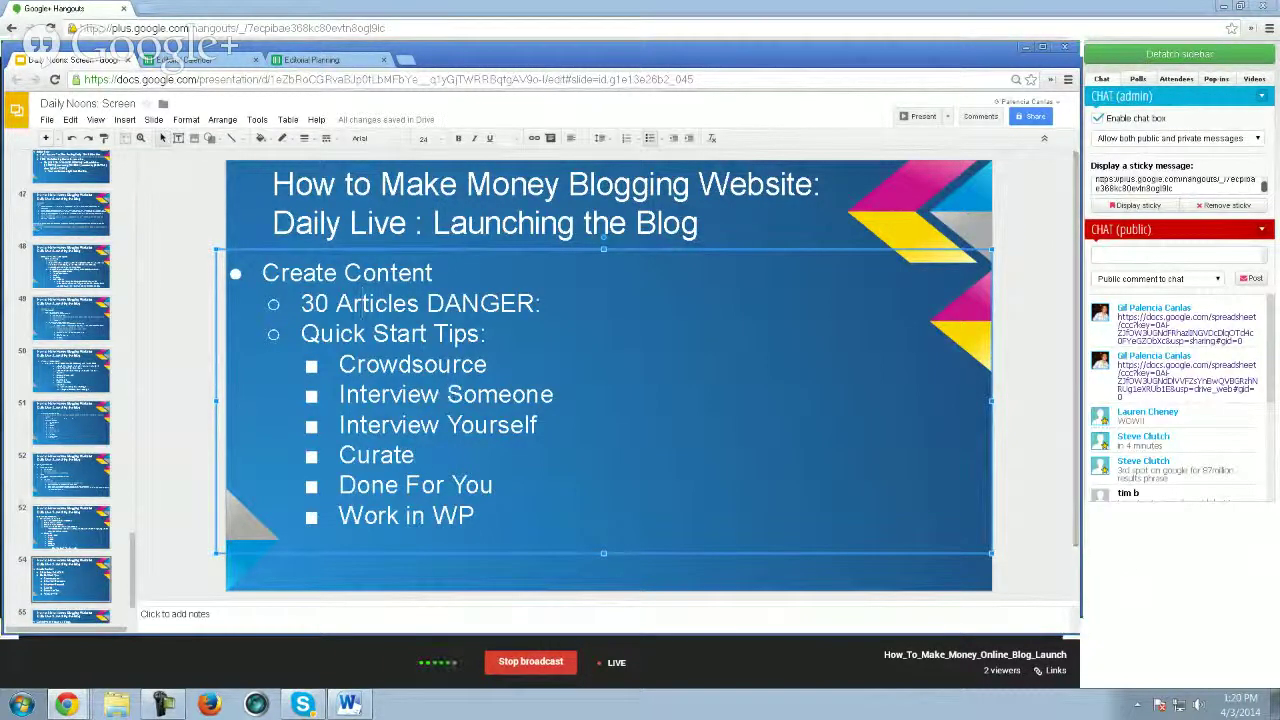
pyautogui.click(367, 333)
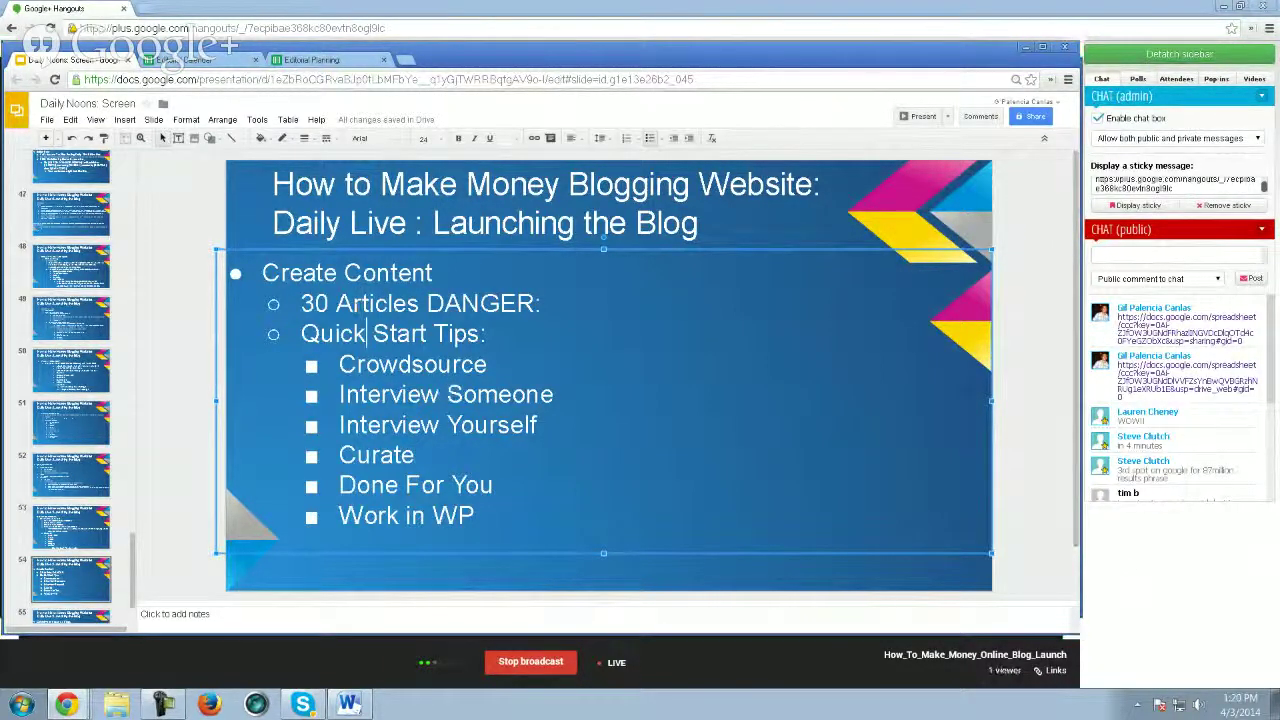
pyautogui.click(210, 63)
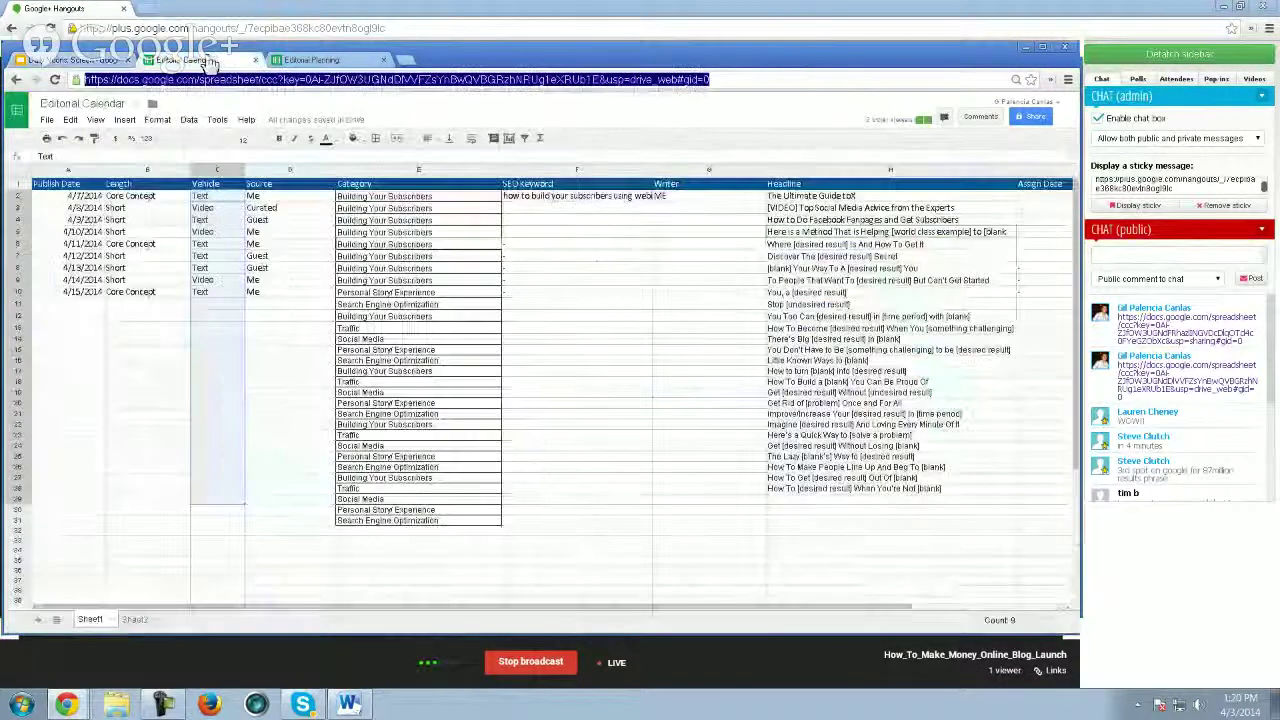
# - Paste the Me, Curated and Guest sources from Editorial Planning into Writer cells G3 and G23
pyautogui.hotkey('ctrl', 'Tab')
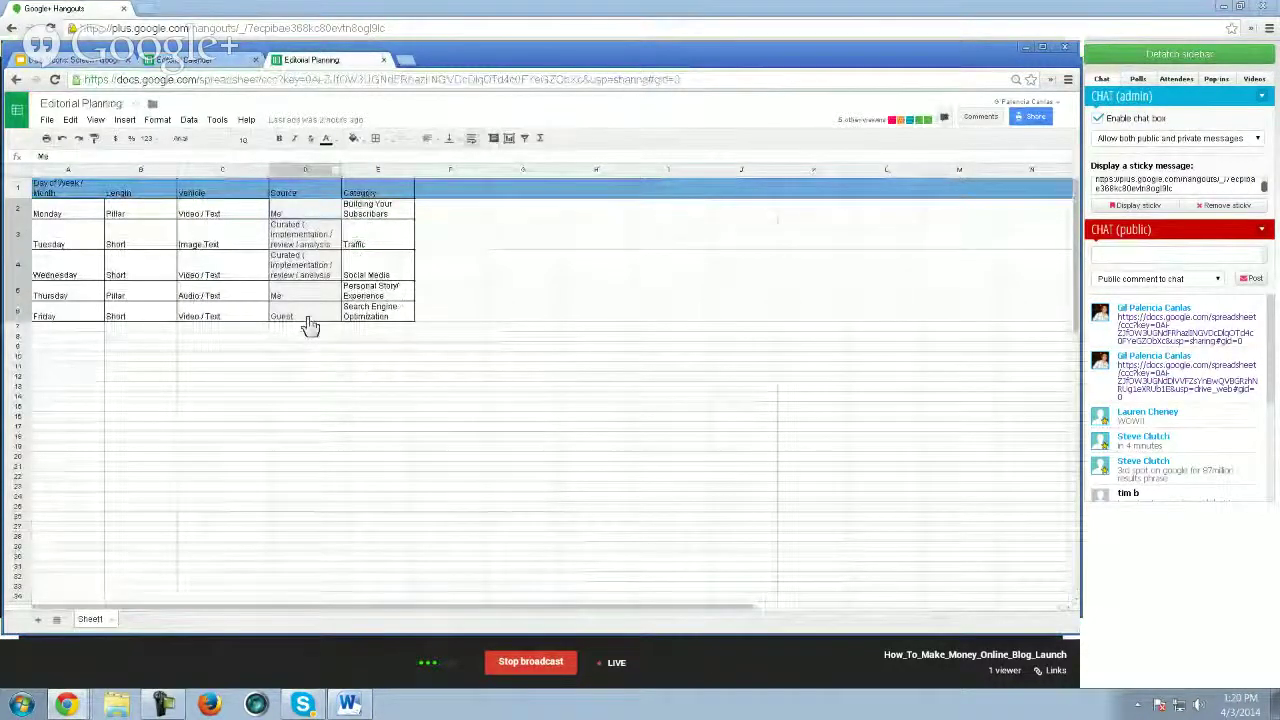
pyautogui.hotkey('ctrl', 'shift', 'Tab')
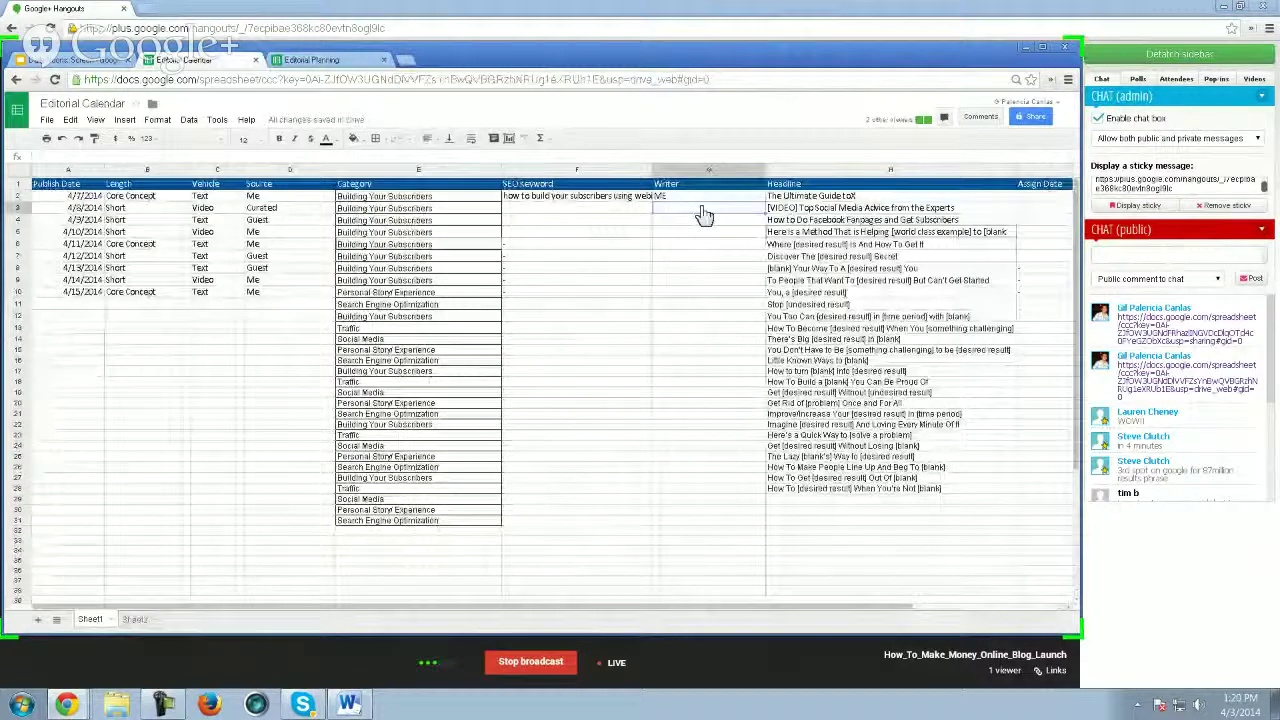
pyautogui.hotkey('ctrl', 'v')
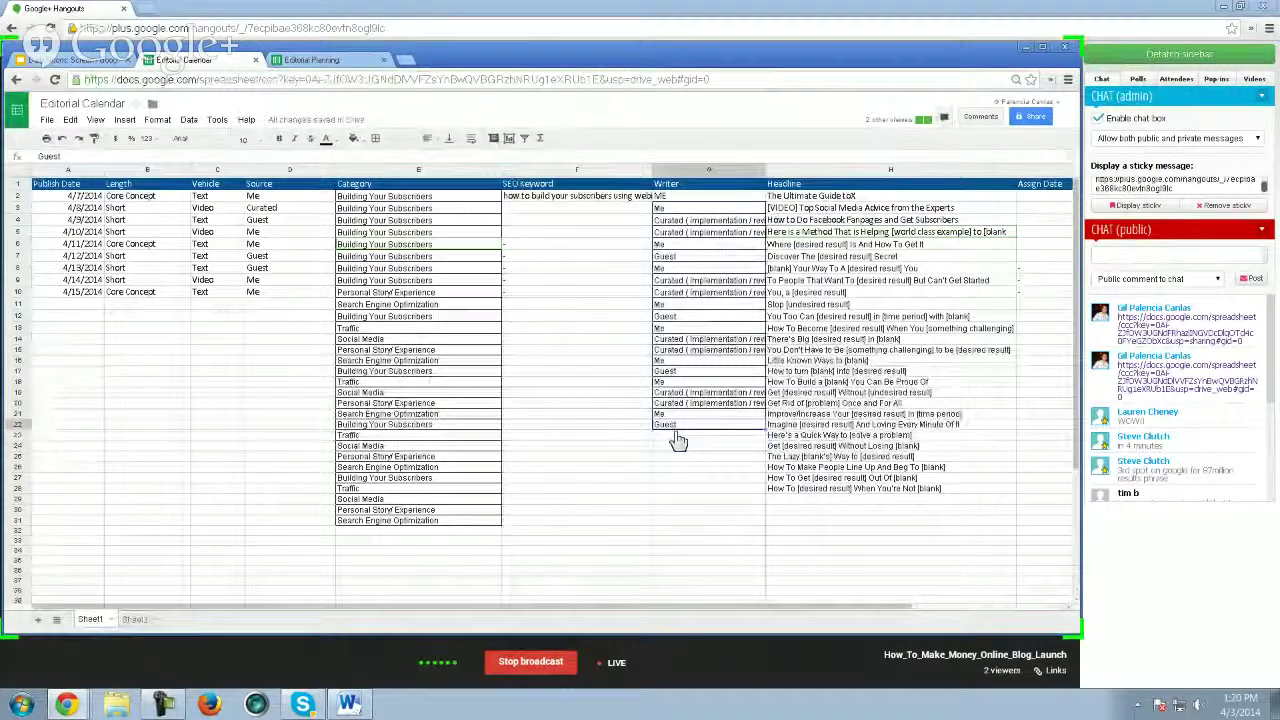
pyautogui.click(678, 437)
pyautogui.hotkey('ctrl', 'v')
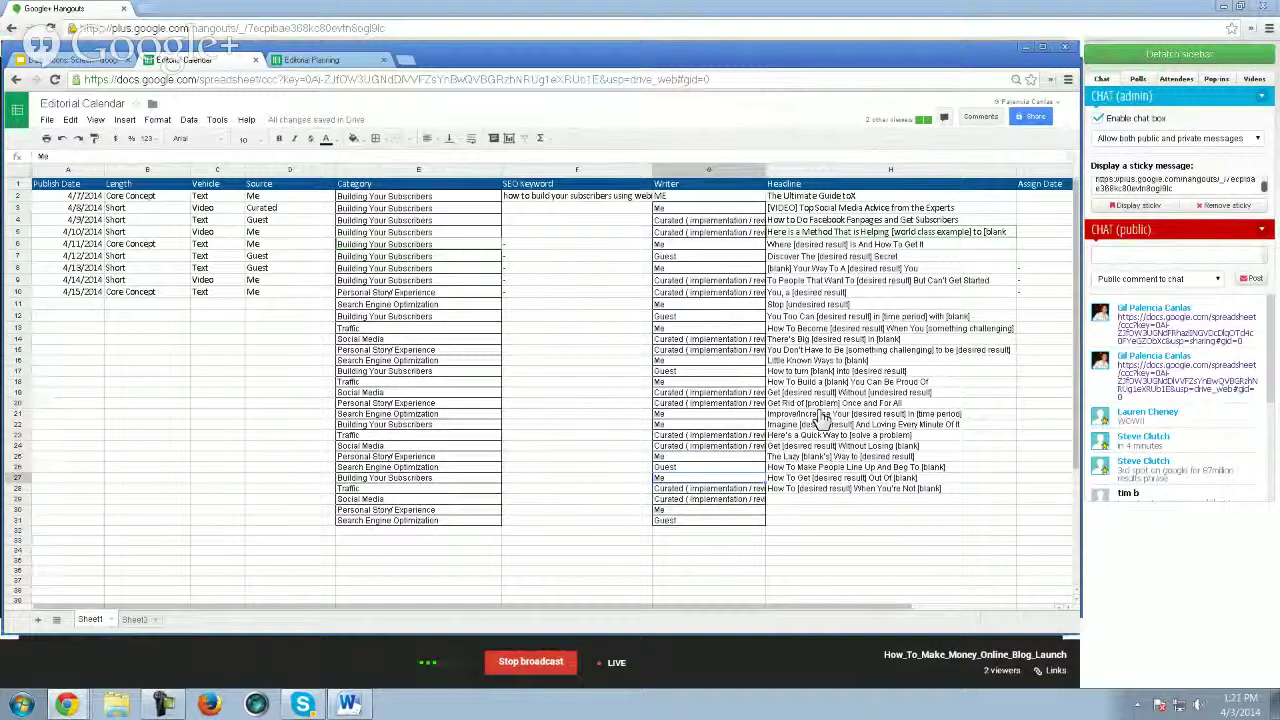
pyautogui.press('Down')
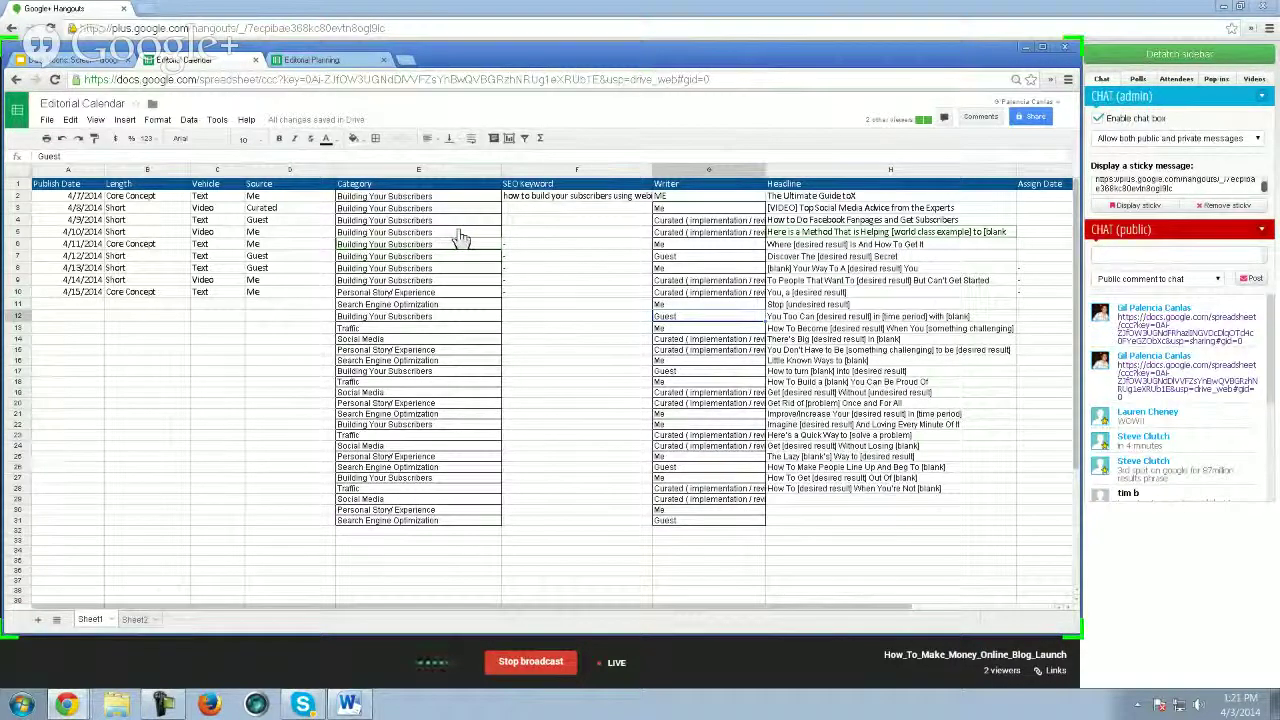
# - Bring the Daily Noons deck back up on slide 54, Create Content
pyautogui.click(70, 62)
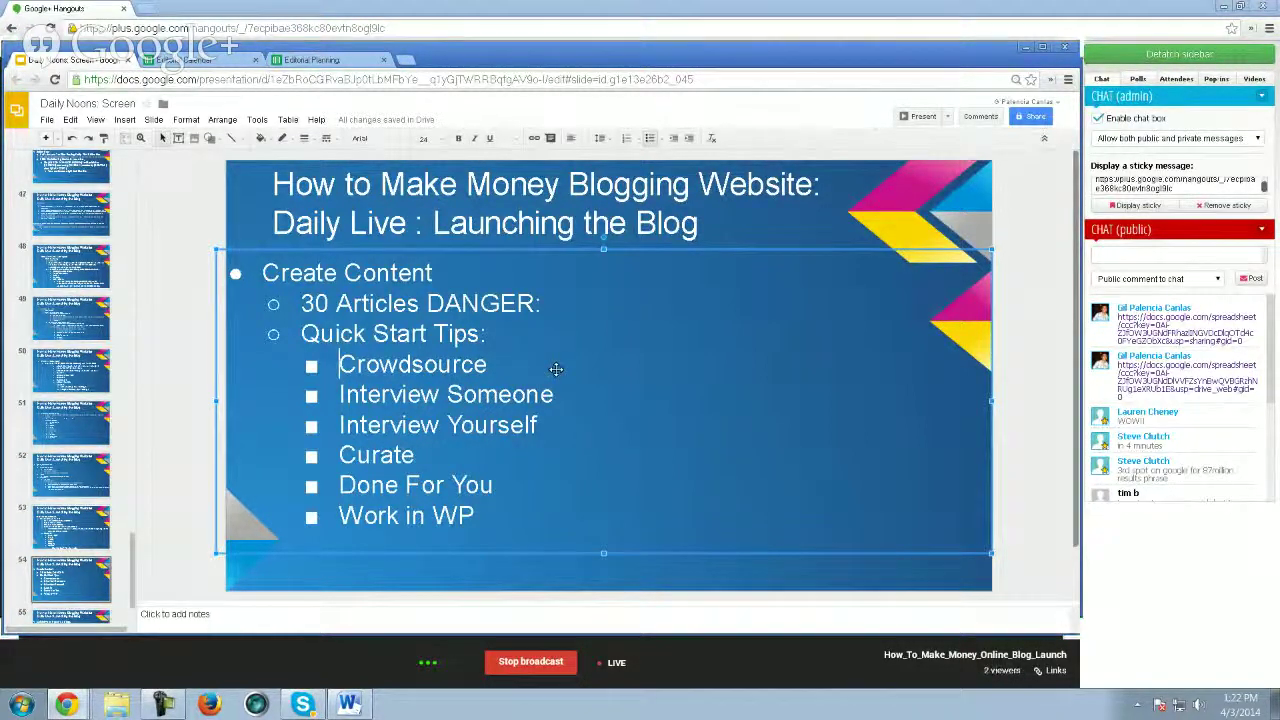
pyautogui.press('Right')
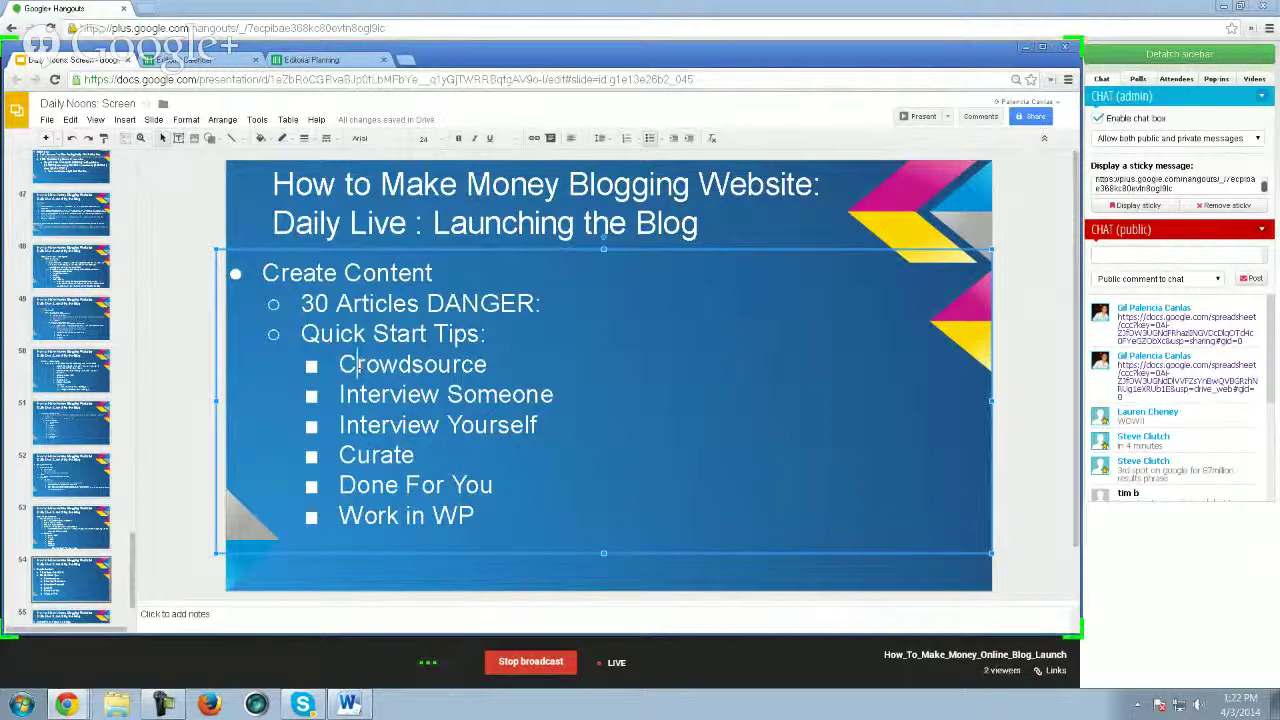